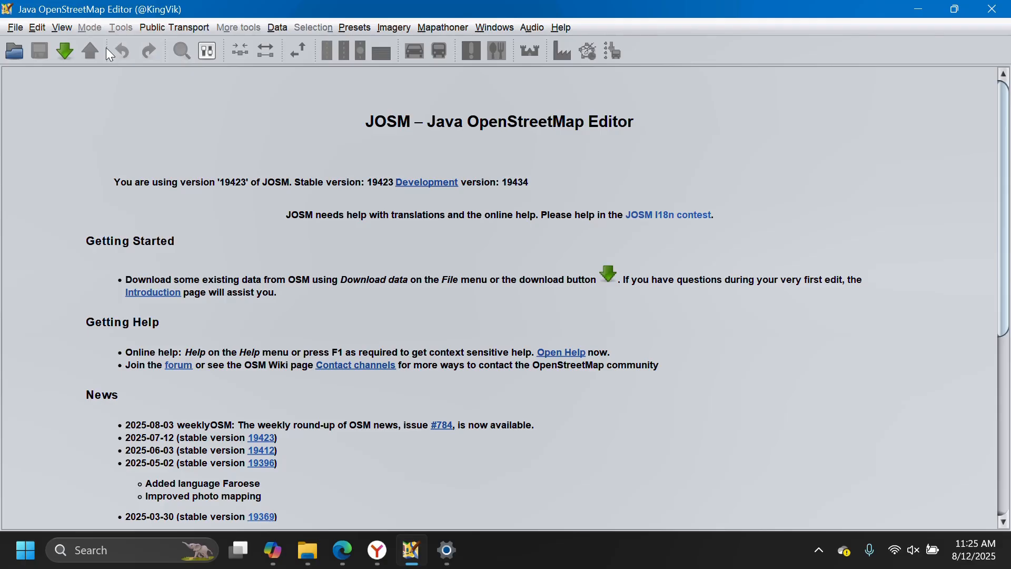
left_click(15, 28)
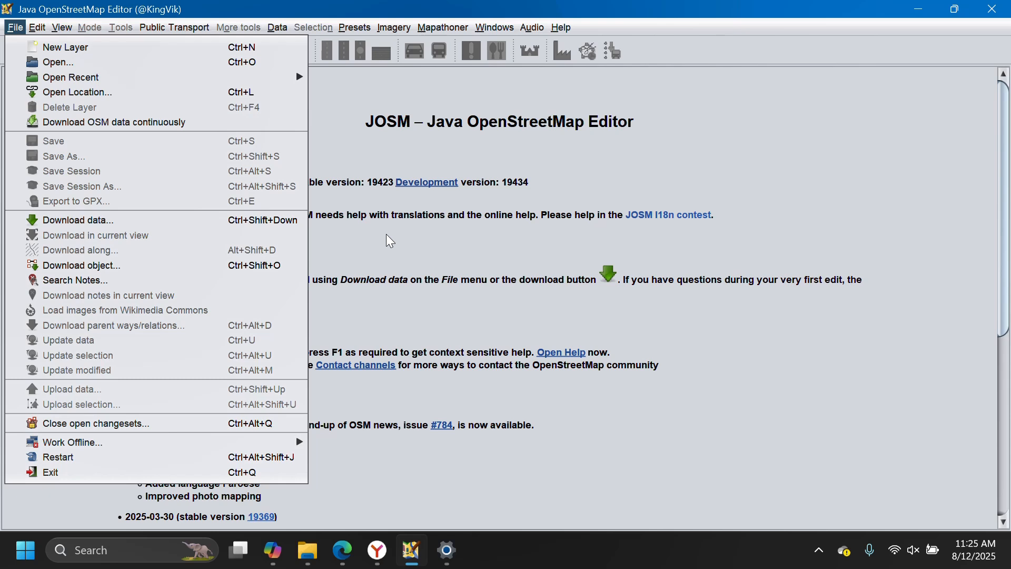
left_click(502, 119)
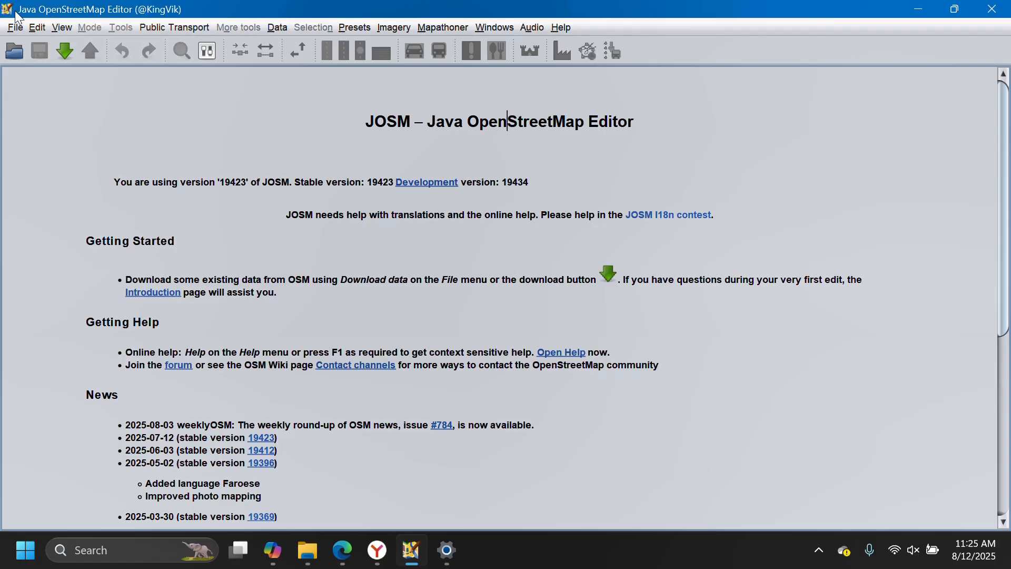
Search the plugin list in Preferences for "mapr" to look up the MapRoulette plugin, and close Preferences.
left_click(37, 27)
left_click(136, 321)
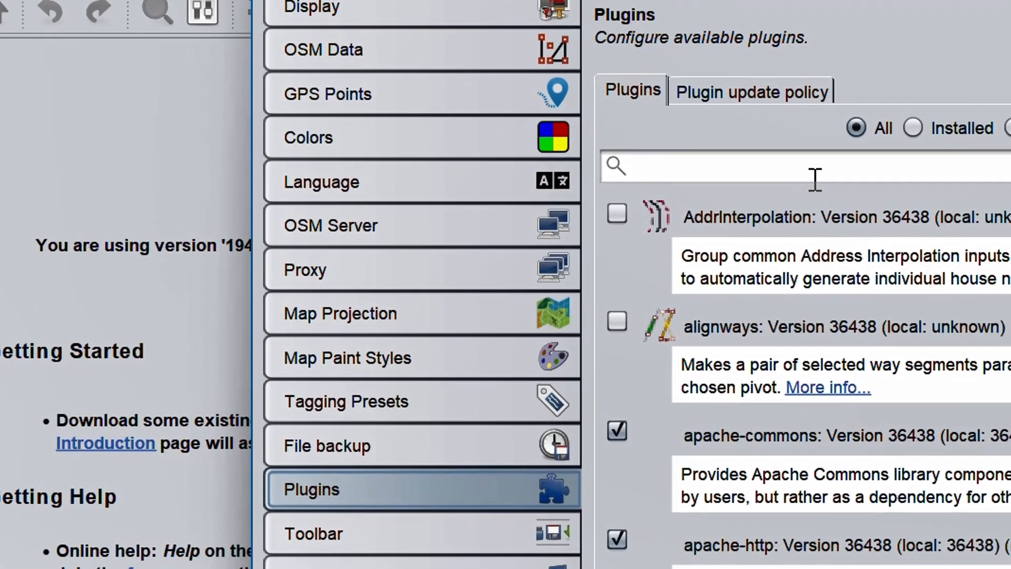
left_click(818, 170)
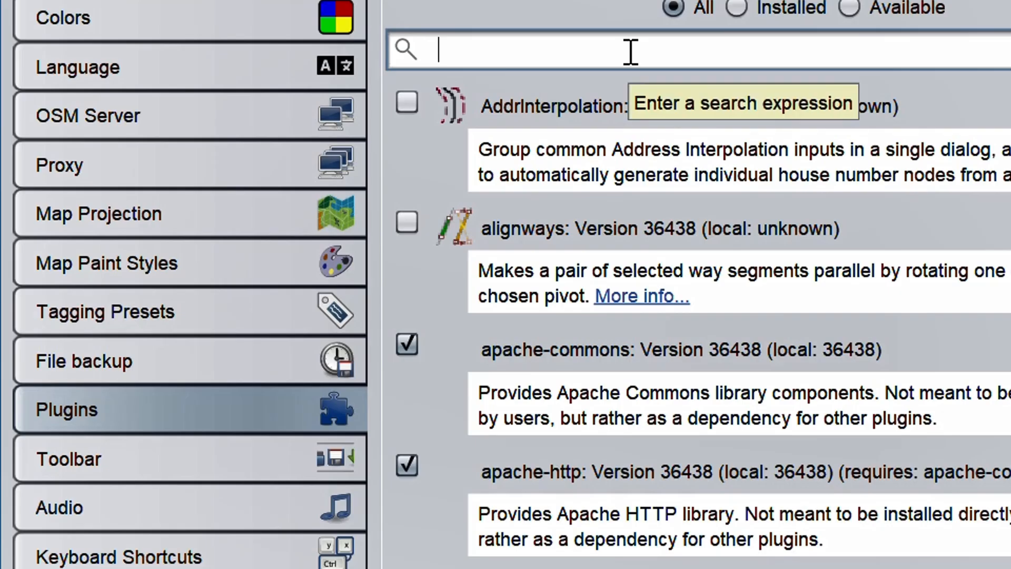
type("map")
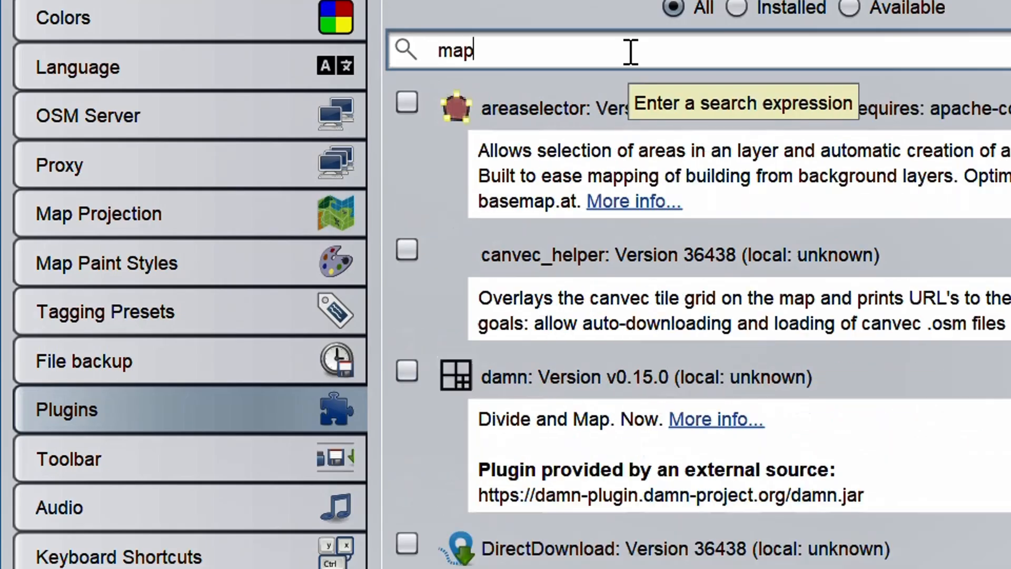
type("r")
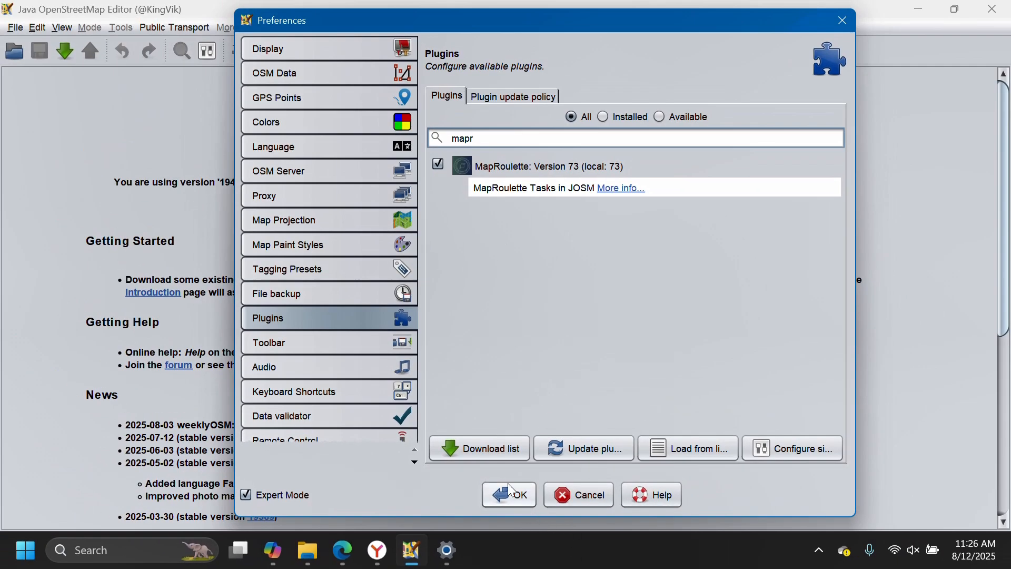
left_click(510, 494)
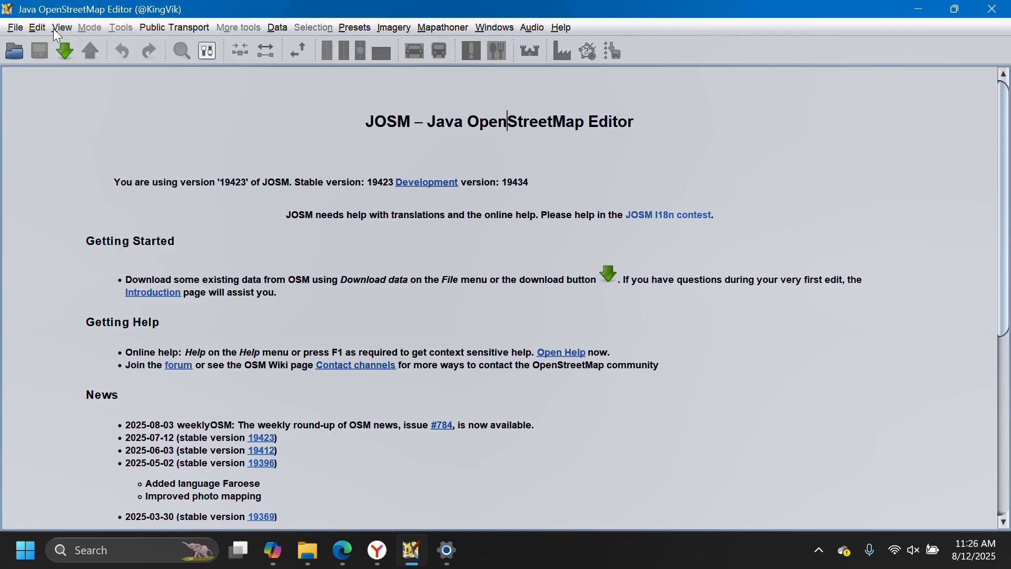
Open the download dialog and set it to fetch MapRoulette Tasks together with OpenStreetMap data.
left_click(65, 51)
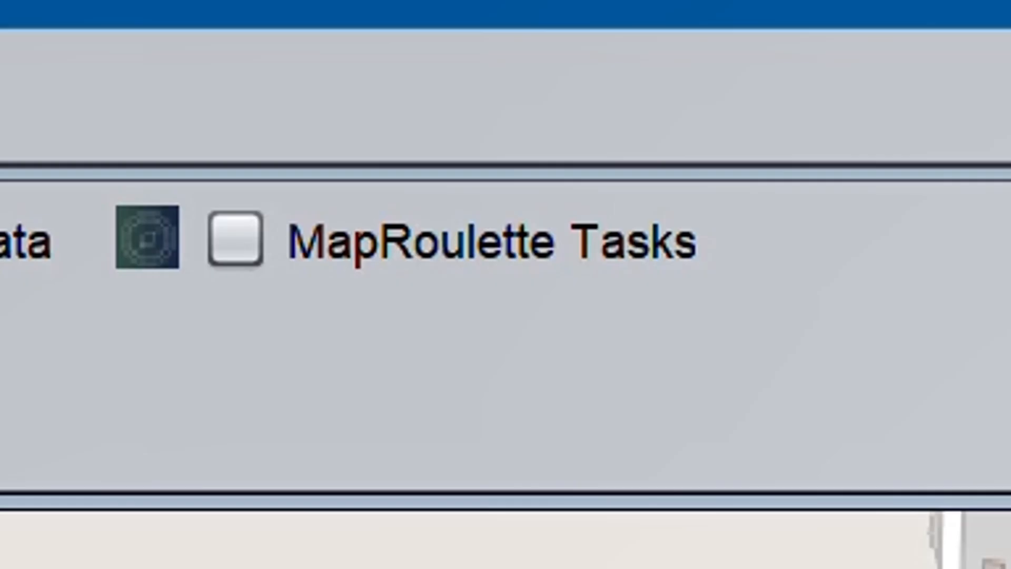
scroll(429, 323, "down", 3)
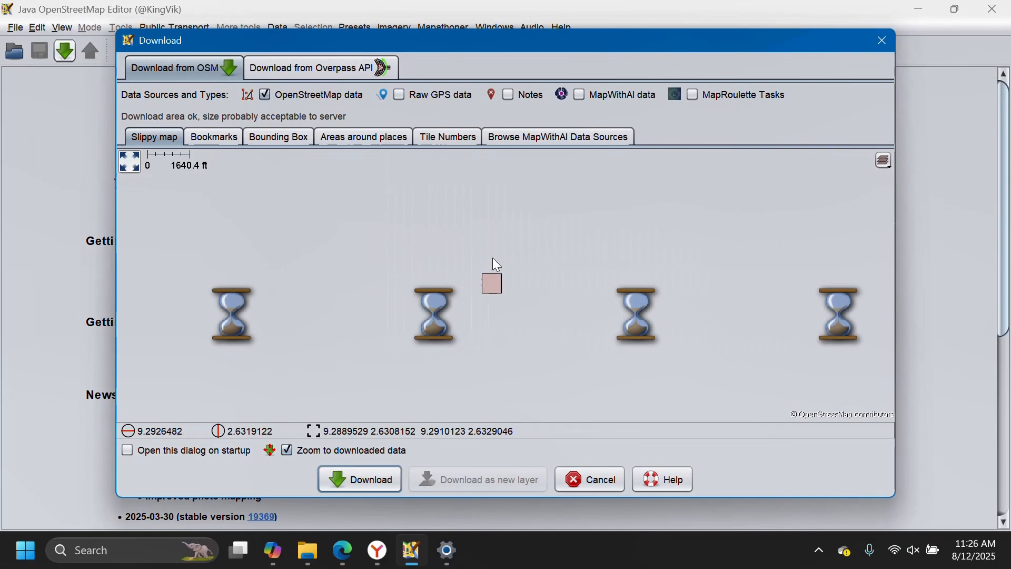
scroll(495, 244, "down", 1)
scroll(494, 245, "down", 1)
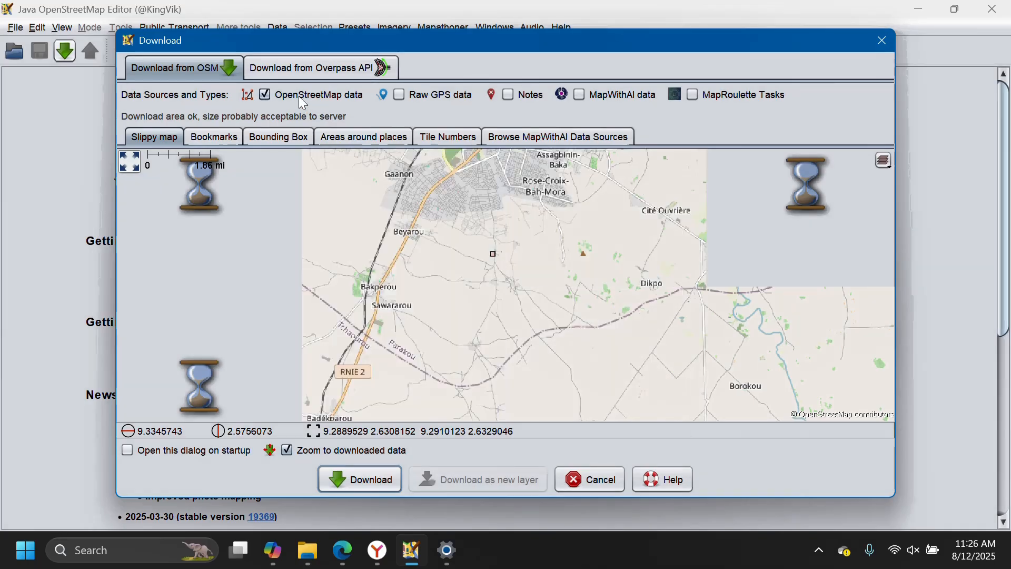
left_click(291, 98)
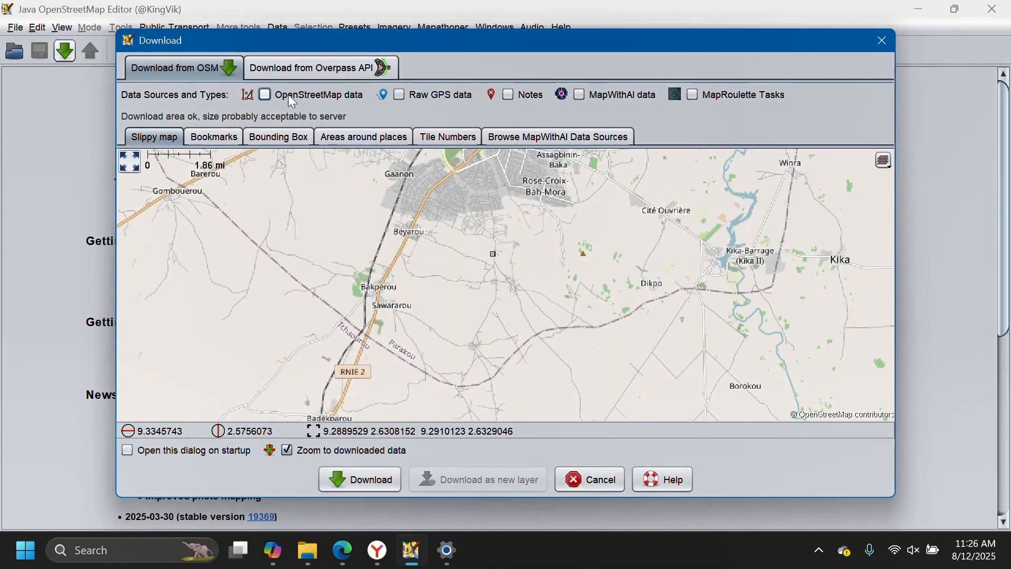
left_click(693, 95)
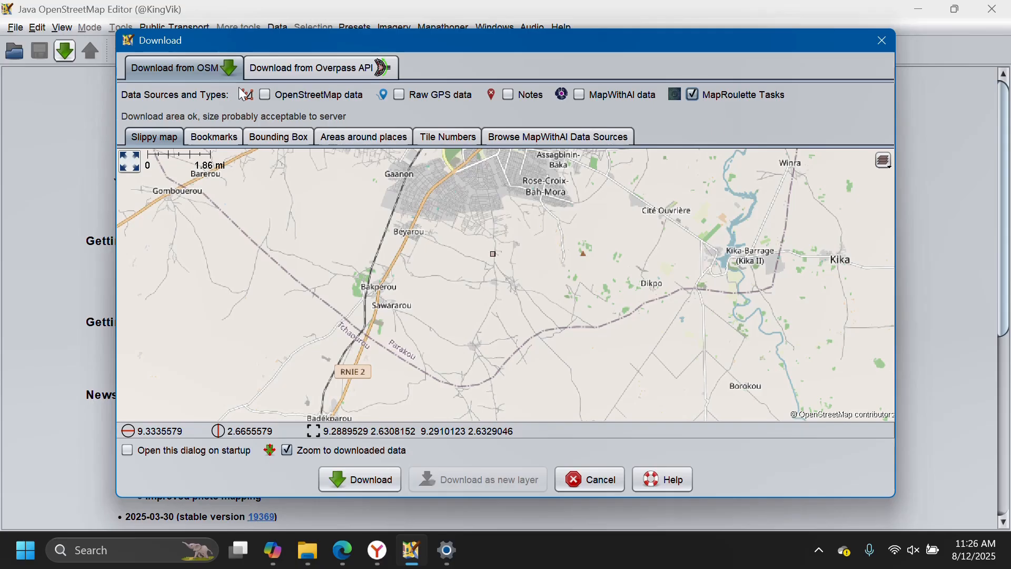
left_click(265, 102)
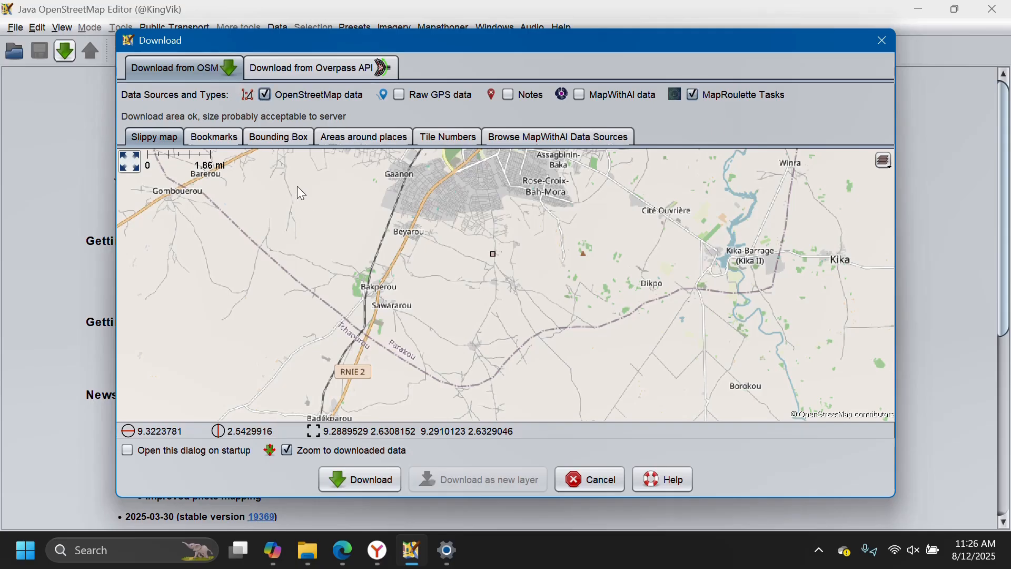
Try out progressively larger download areas around Parakou on the slippy map.
left_click_drag(289, 178, 744, 408)
scroll(458, 270, "down", 1)
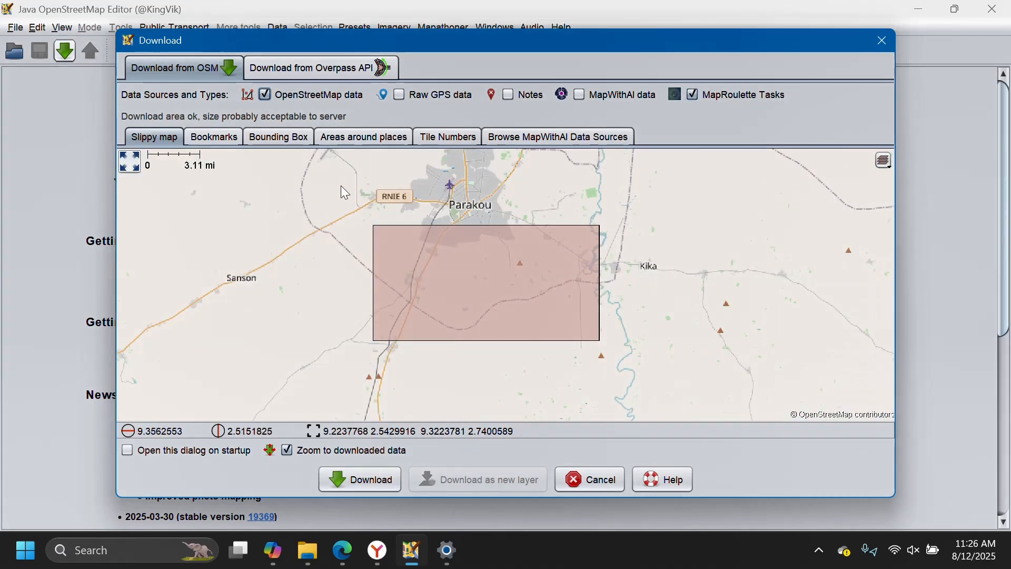
left_click_drag(340, 185, 658, 381)
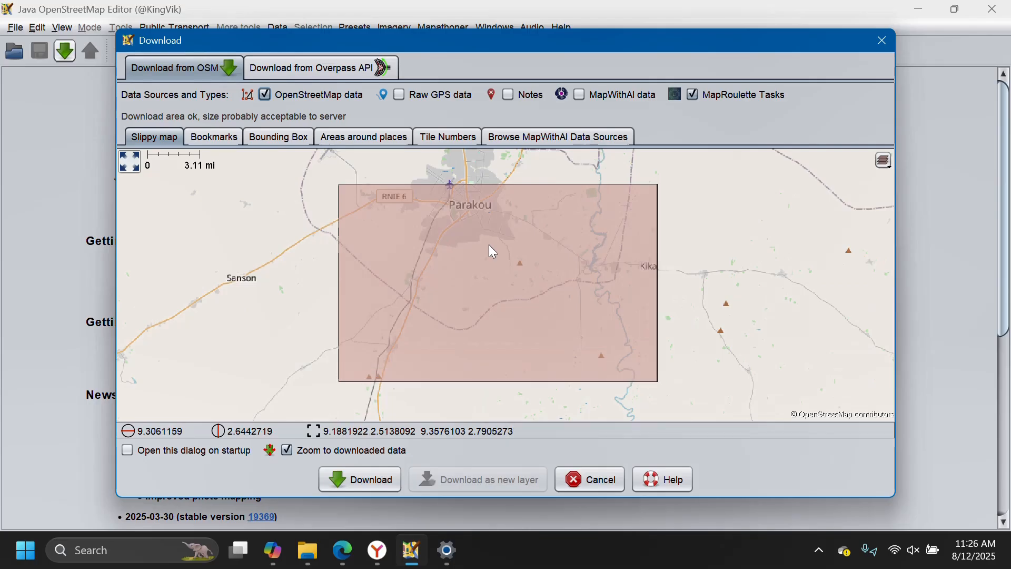
scroll(409, 264, "down", 1)
mouse_move(335, 196)
left_mouse_down()
mouse_move(467, 339)
mouse_move(580, 419)
left_mouse_up()
scroll(578, 356, "down", 3)
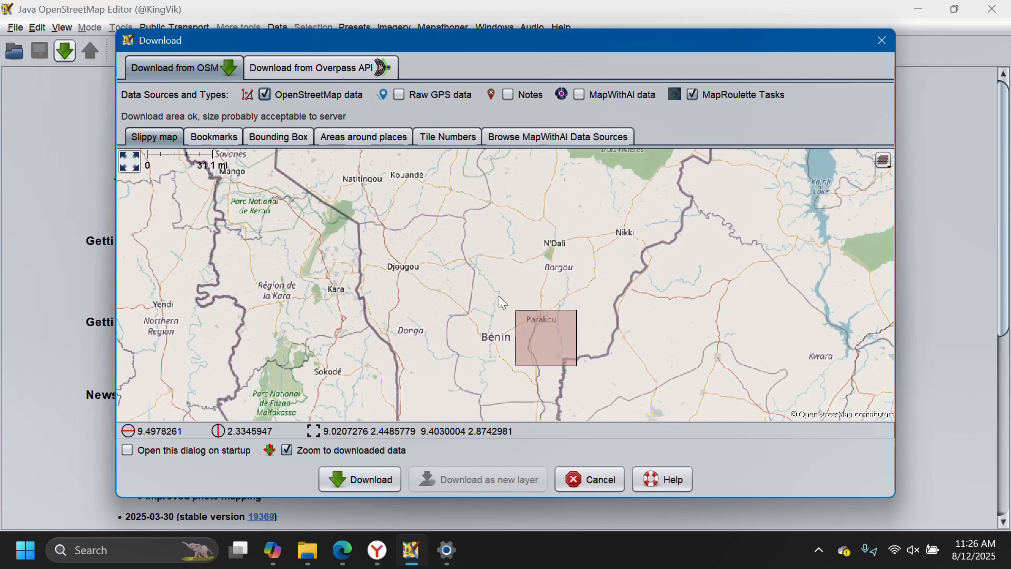
left_click_drag(498, 294, 613, 388)
Mark a download area around Parakou from about 8.97, 2.36 to 9.44, 3.07 and download only its MapRoulette Tasks, without OpenStreetMap data.
scroll(581, 368, "up", 1)
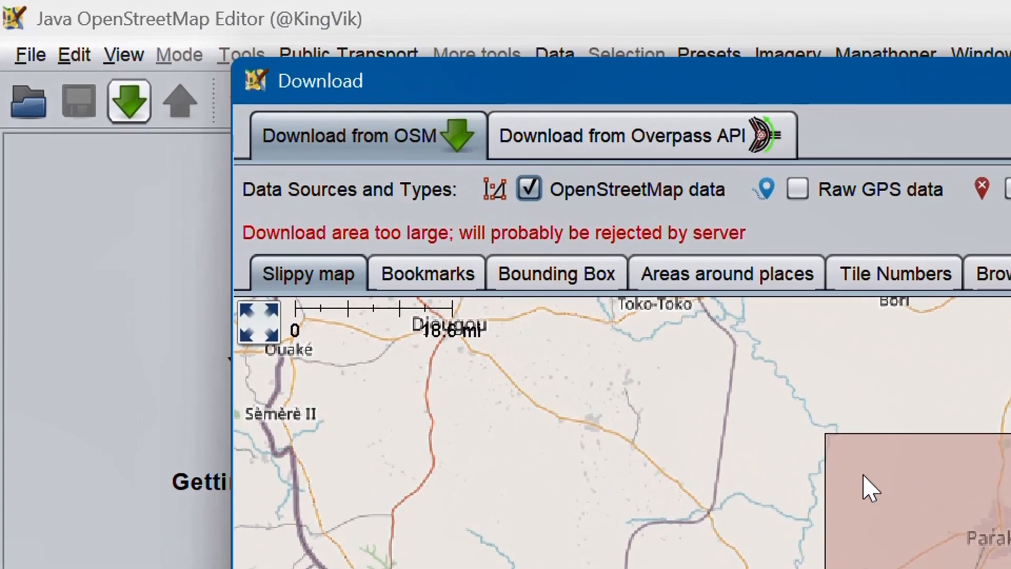
left_click_drag(778, 436, 938, 526)
scroll(622, 432, "down", 1)
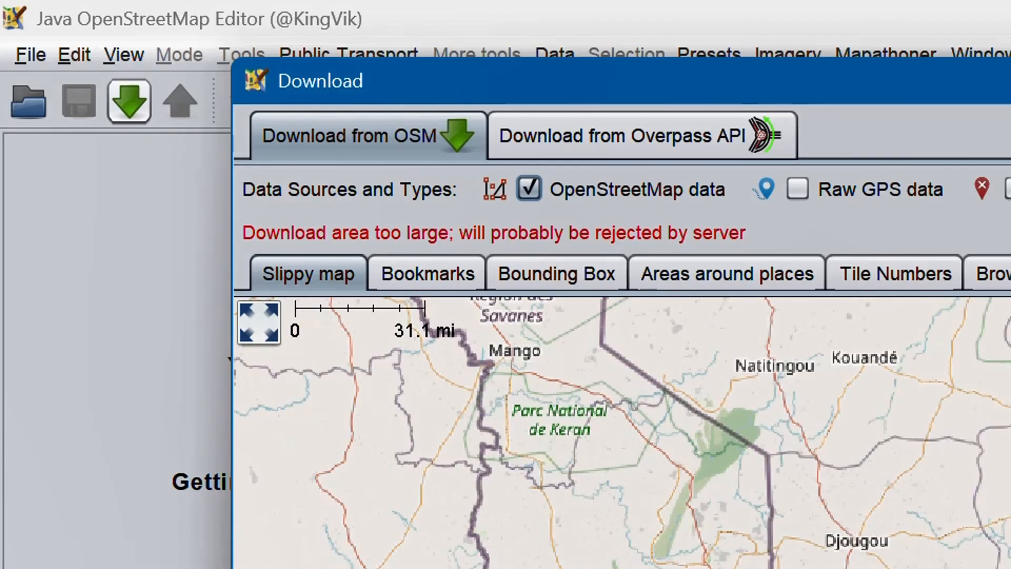
scroll(622, 432, "up", 2)
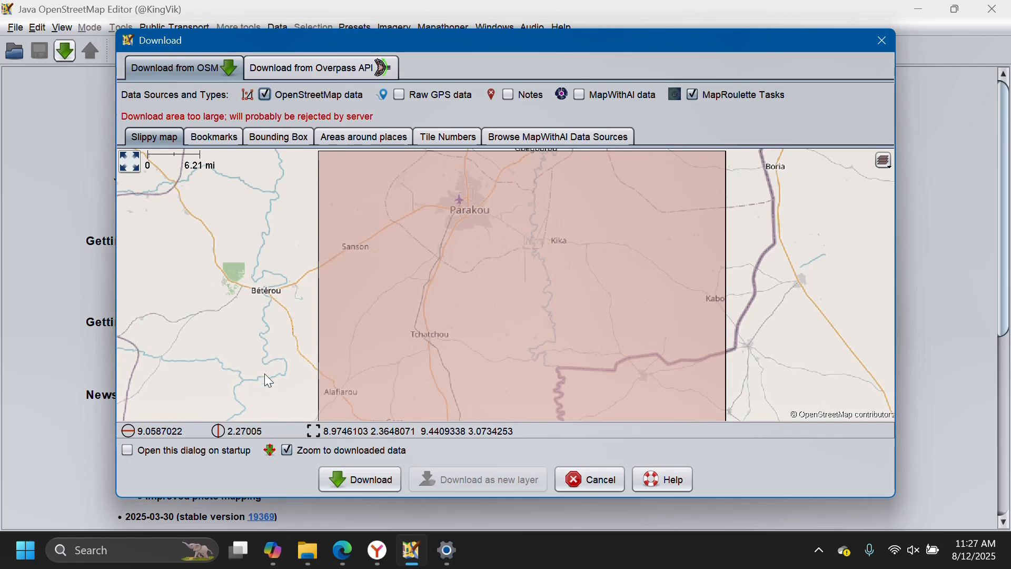
left_click(266, 95)
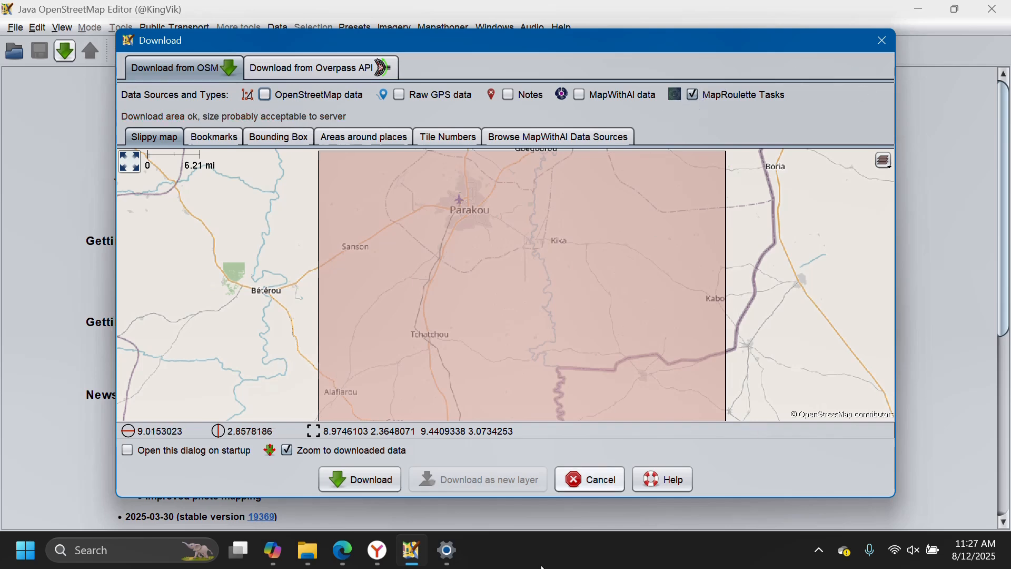
left_click(370, 479)
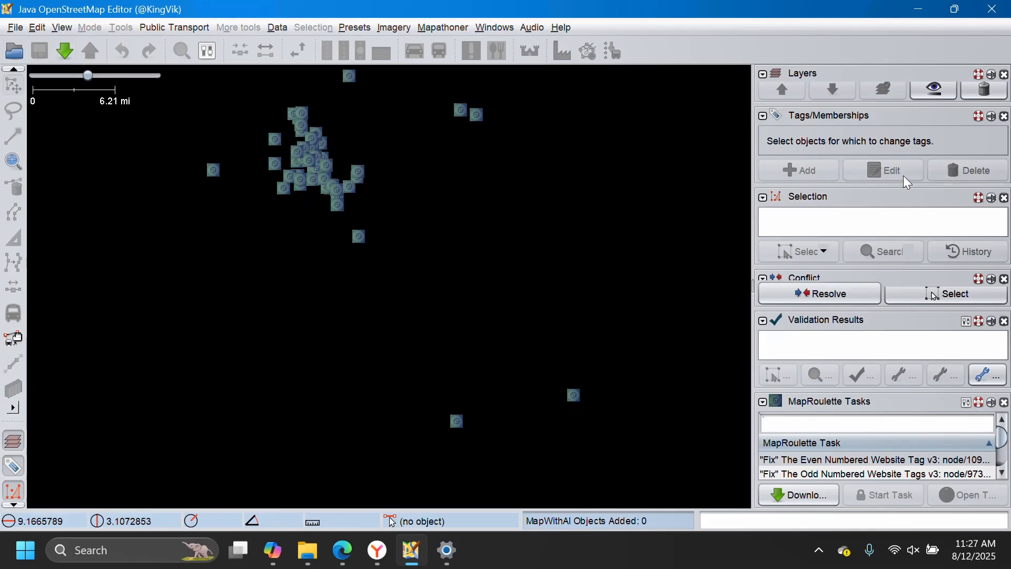
Enlarge the Layers panel and add Bing aerial imagery as the background, dismissing the misalignment notice.
left_click_drag(856, 101, 848, 175)
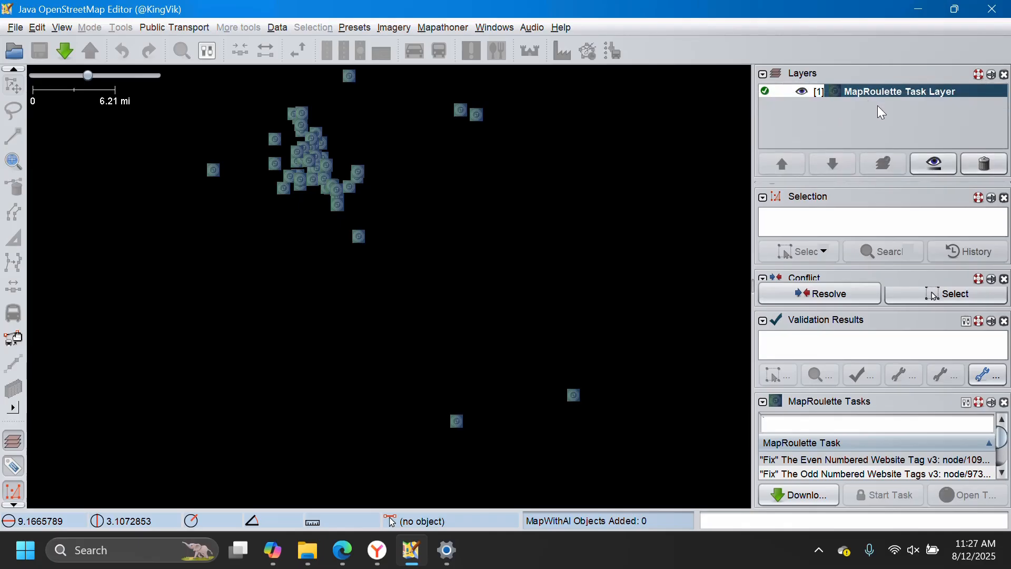
left_click(393, 29)
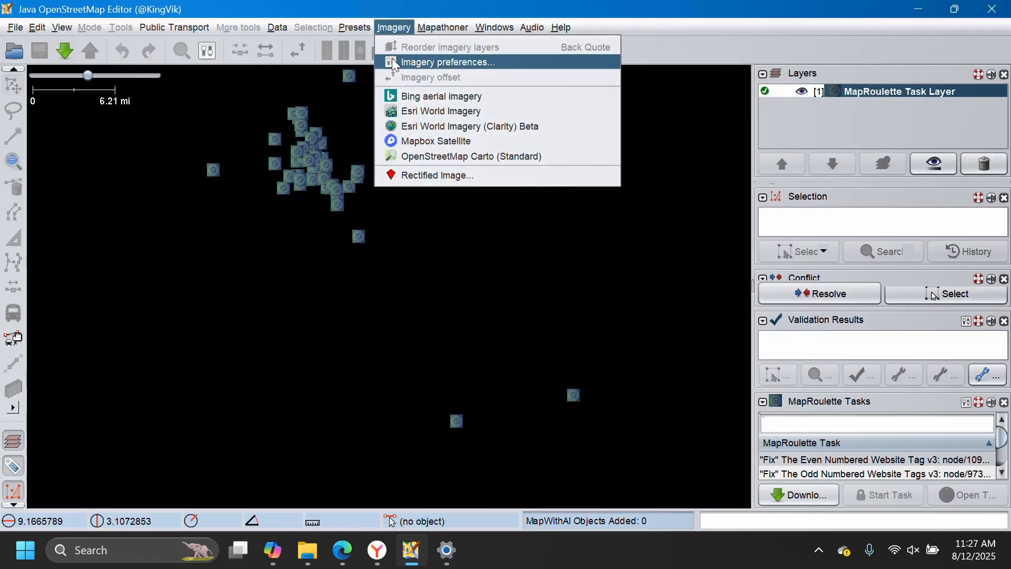
left_click(400, 95)
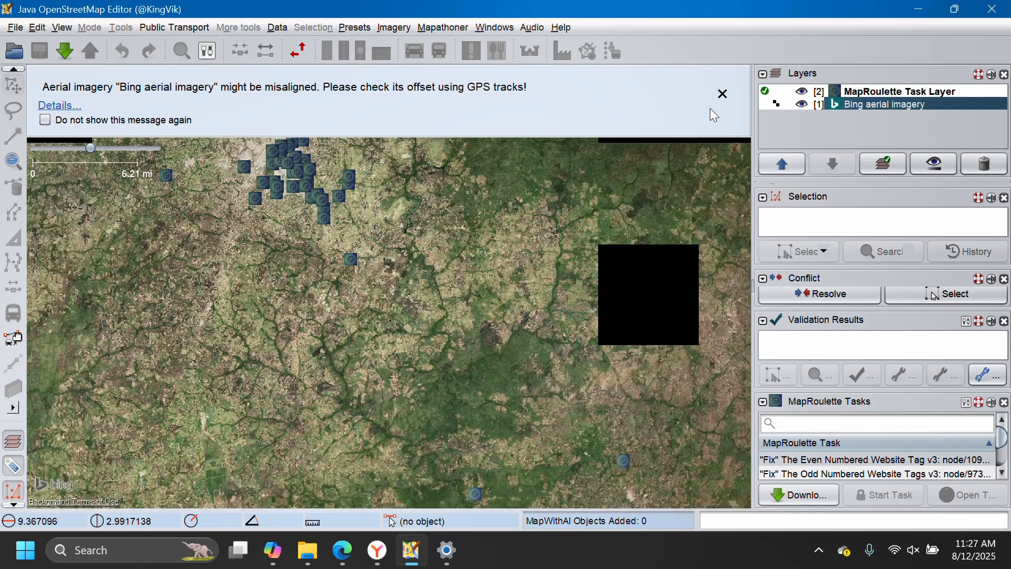
left_click(722, 93)
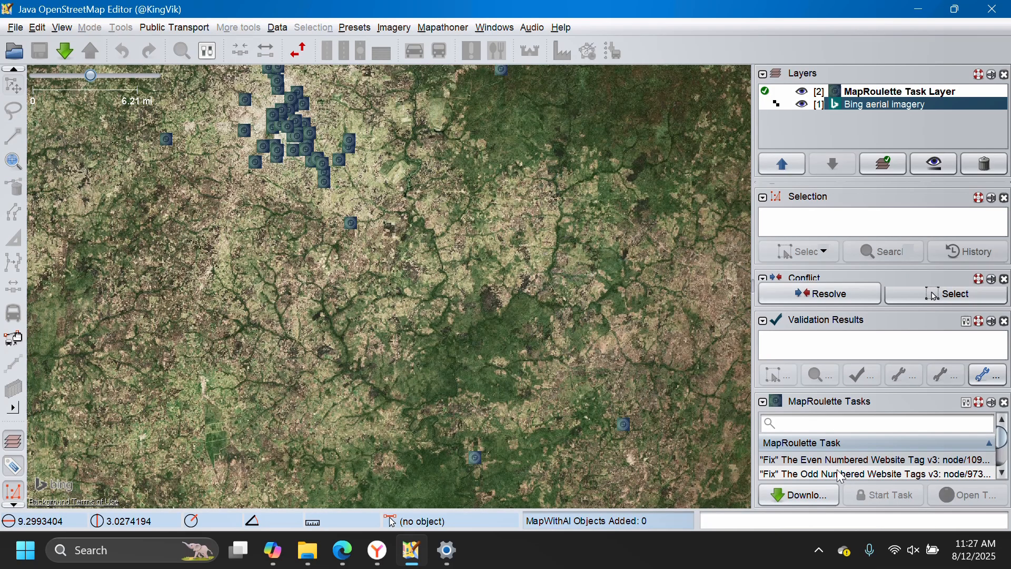
Enlarge the MapRoulette Tasks panel and look through the downloaded tasks.
left_click_drag(833, 393, 814, 321)
scroll(810, 418, "down", 15)
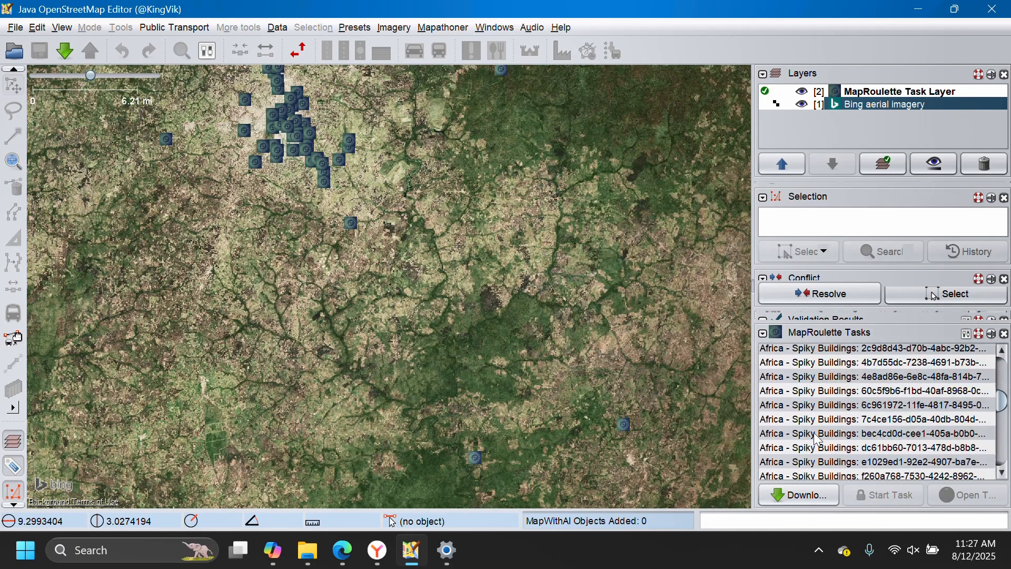
scroll(815, 449, "up", 12)
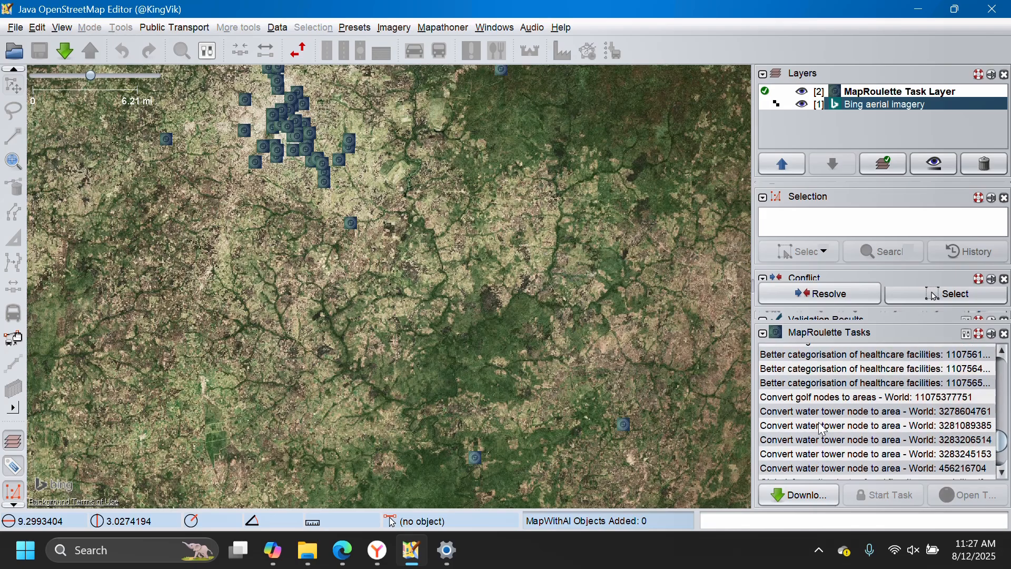
scroll(832, 431, "up", 3)
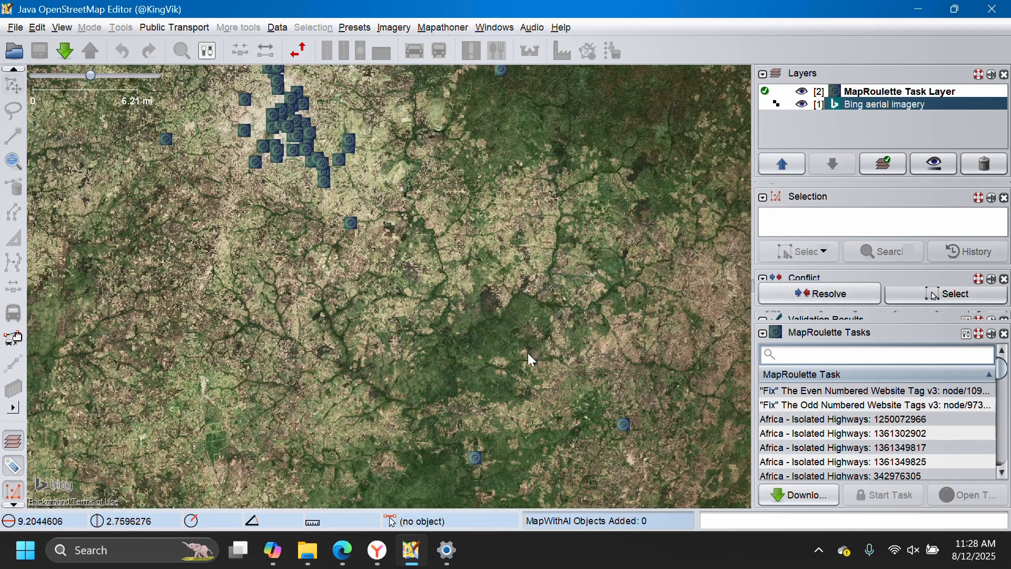
Select the "Fix" The Odd Numbered Website Tags v3 task and zoom the map to it.
left_click(835, 405)
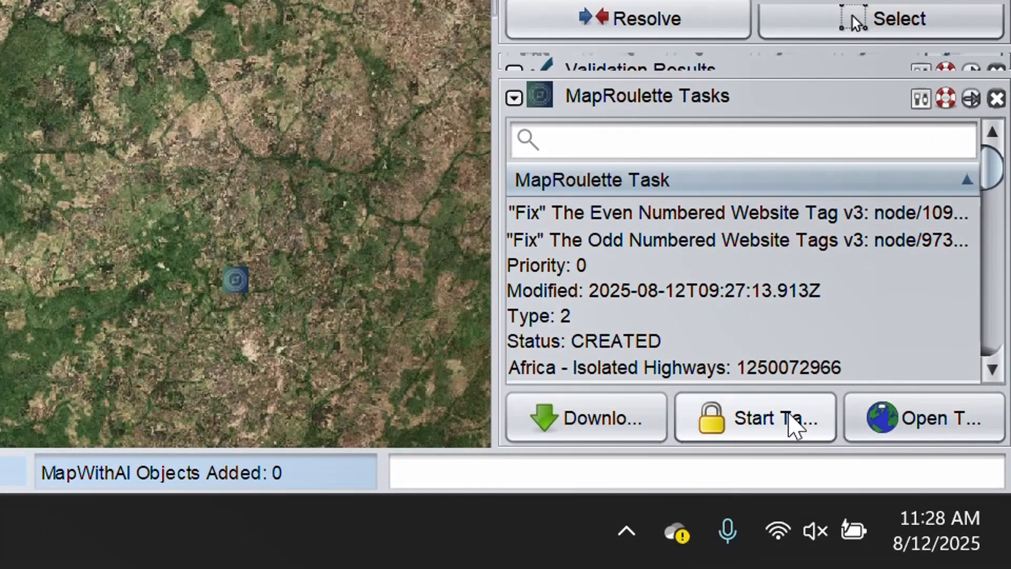
right_click(673, 276)
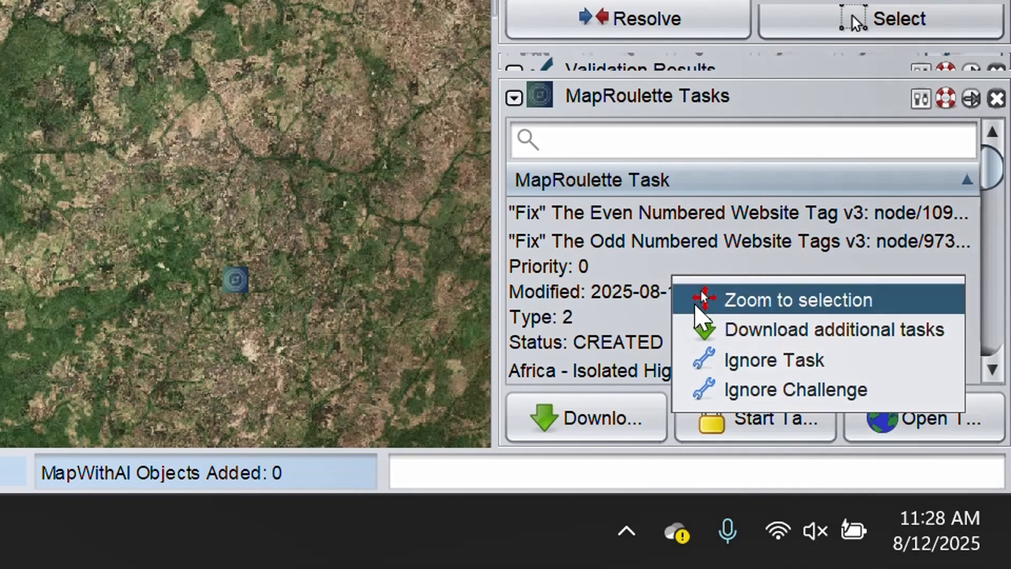
left_click(734, 301)
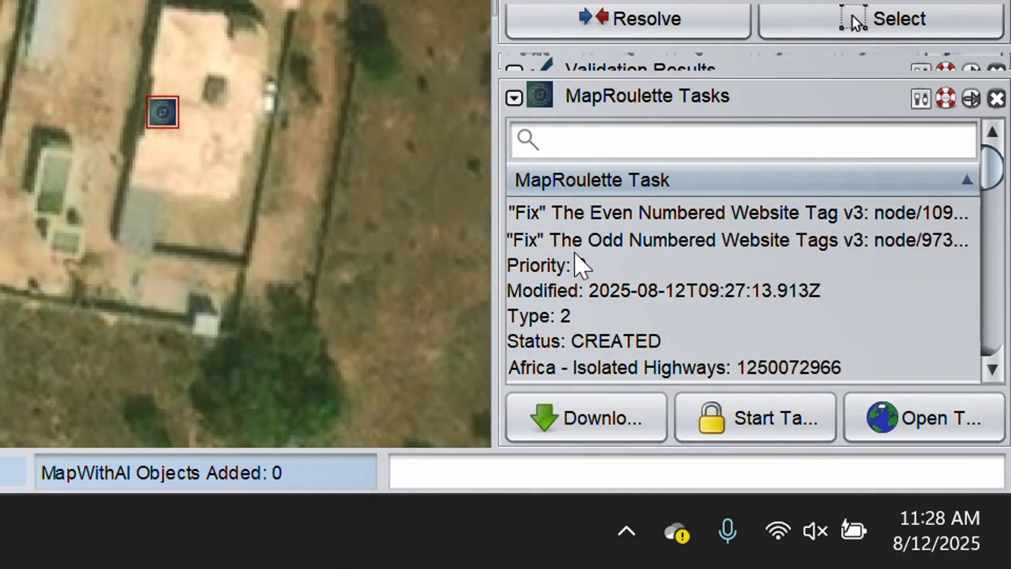
Zoom the map to several Africa - Isolated Highways tasks in turn, ending on task 342976305.
scroll(596, 266, "down", 3)
right_click(605, 265)
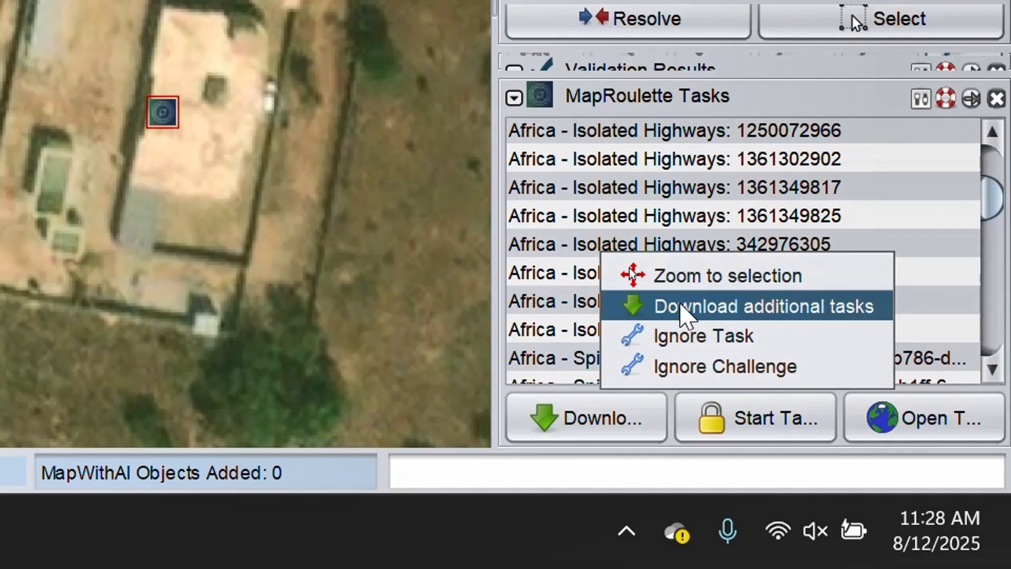
left_click(705, 278)
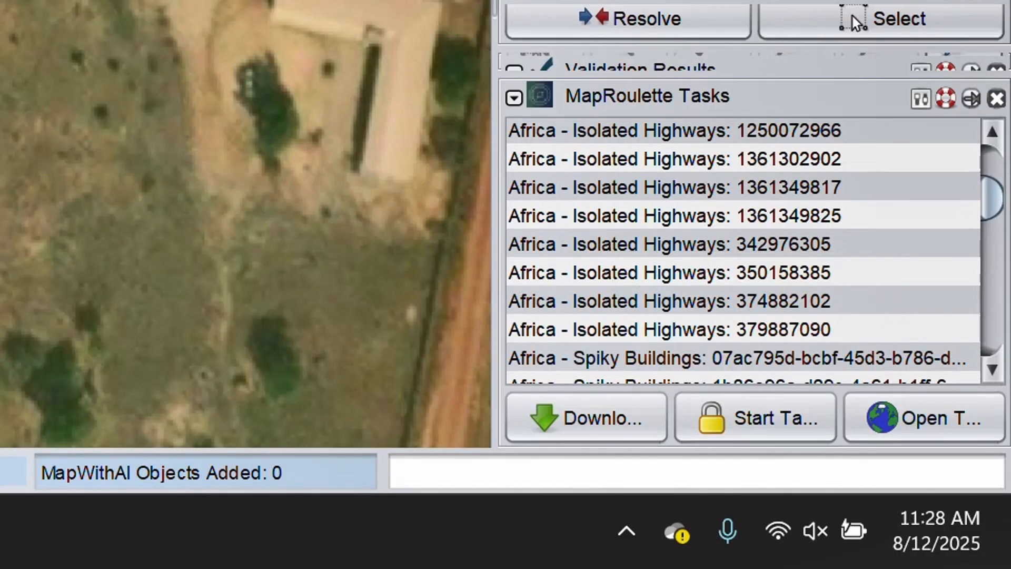
right_click(687, 303)
left_click(762, 326)
right_click(633, 221)
left_click(579, 281)
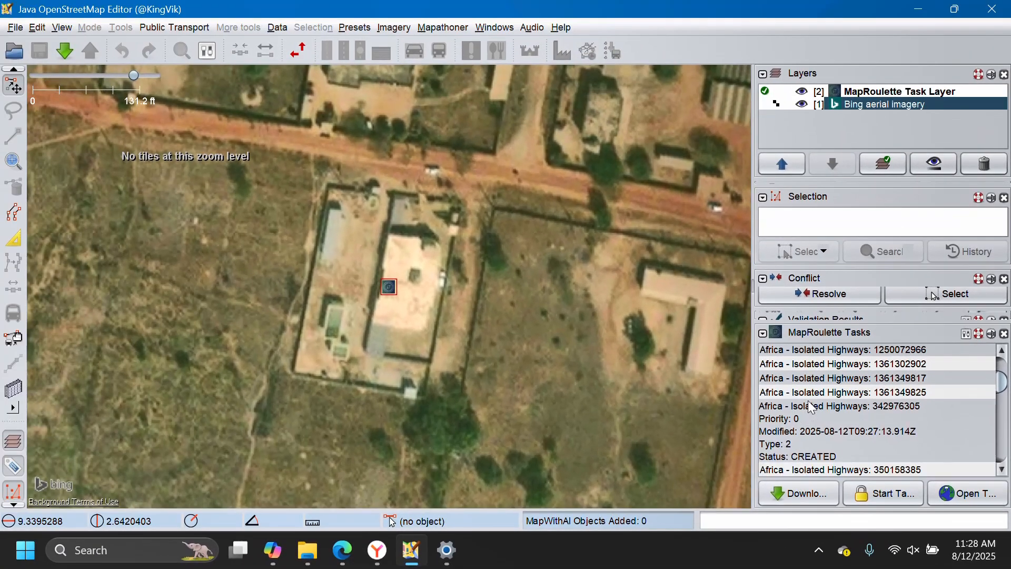
right_click(812, 408)
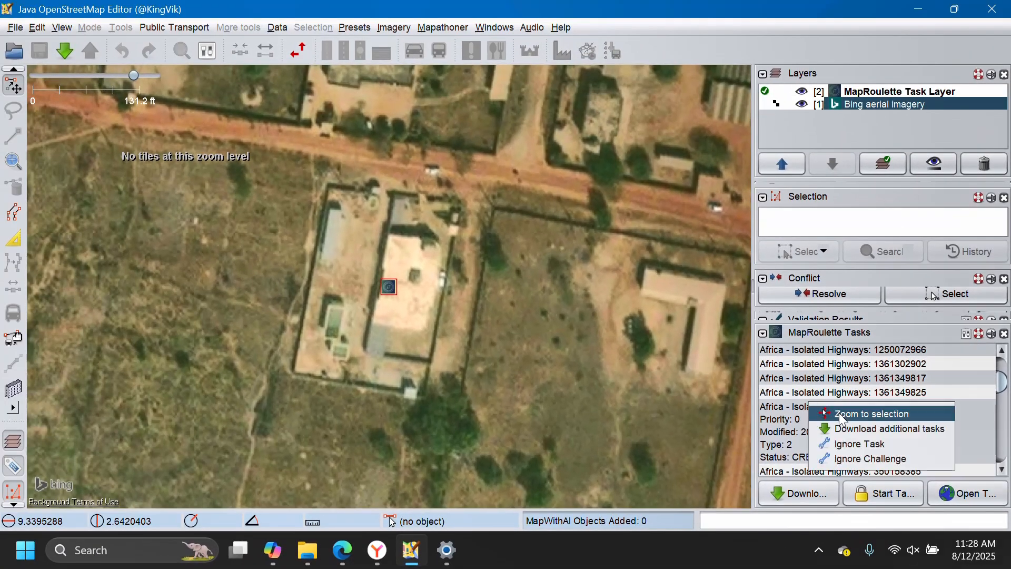
left_click(843, 415)
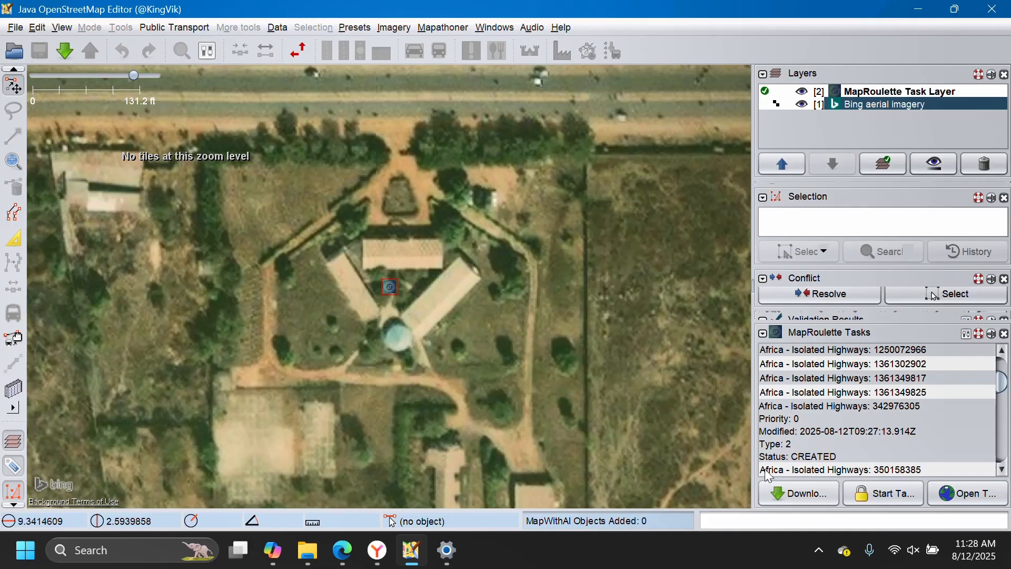
Filter the MapRoulette task list with the search term Africa.
scroll(867, 392, "up", 5)
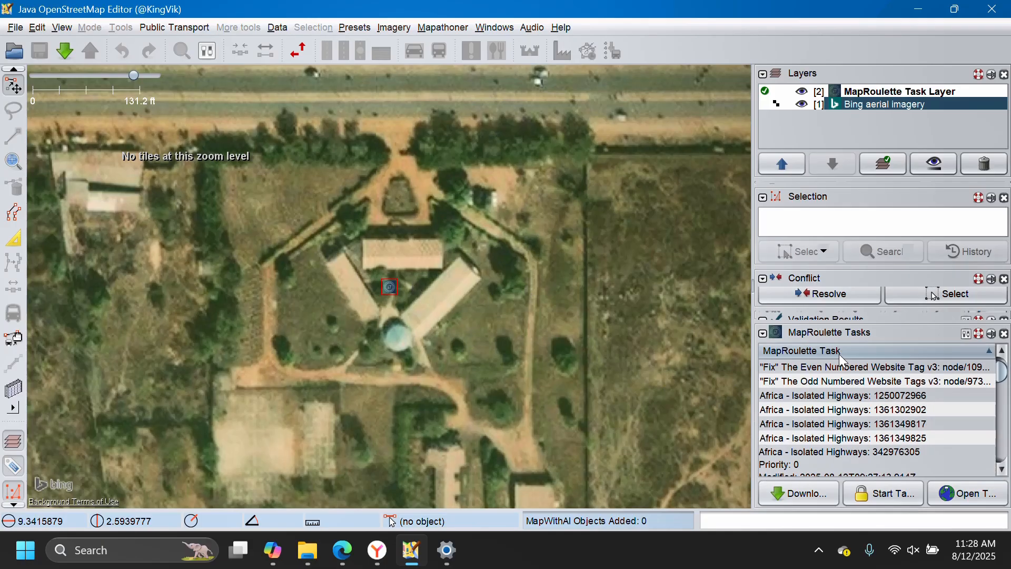
scroll(797, 414, "down", 15)
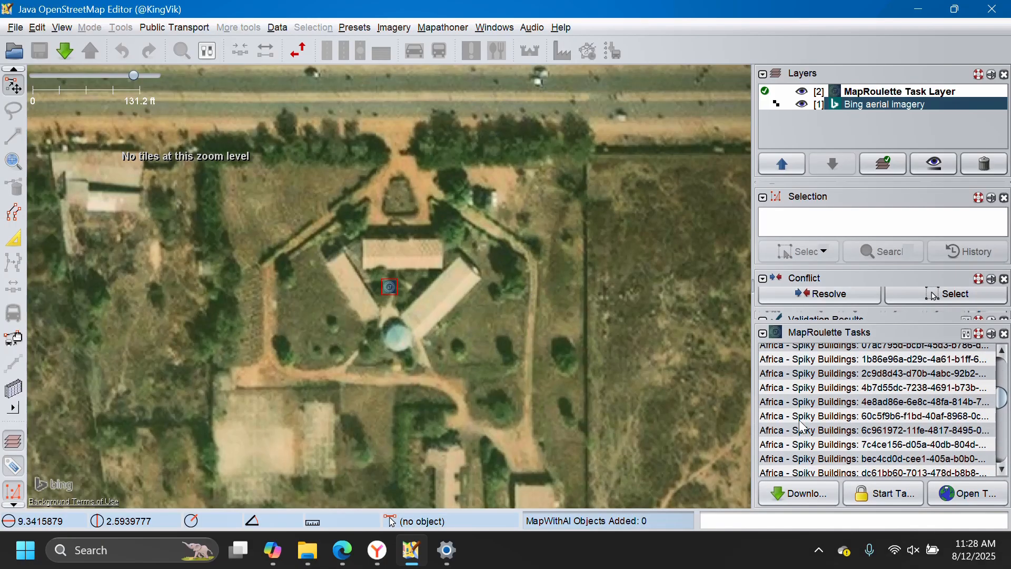
scroll(811, 345, "up", 8)
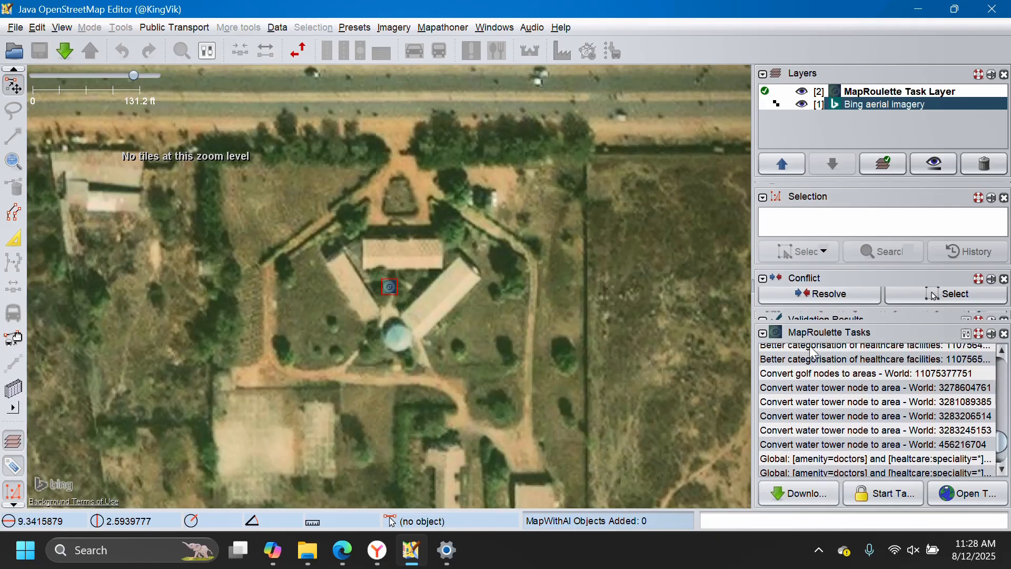
scroll(849, 363, "up", 3)
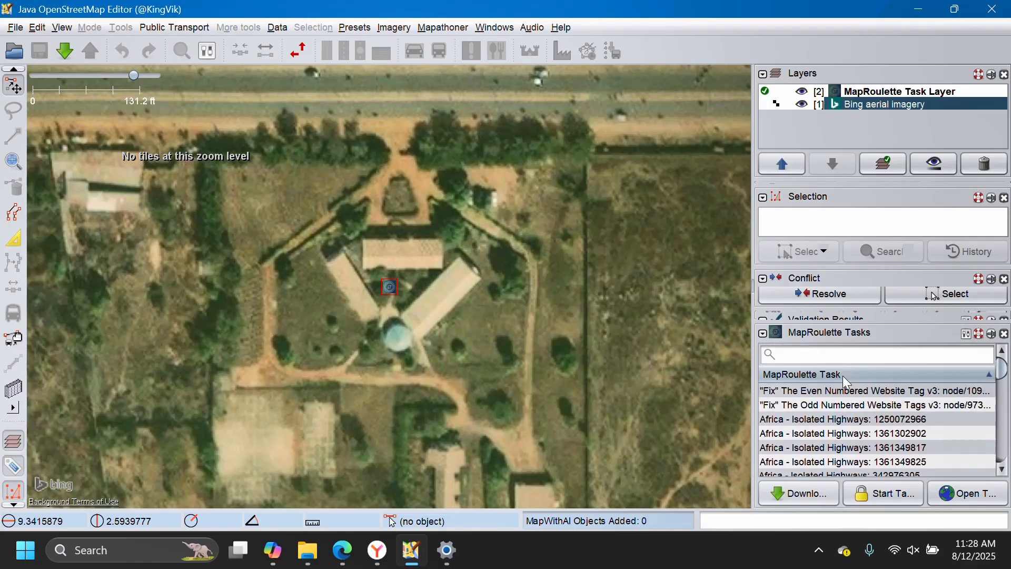
left_click(823, 356)
type("A")
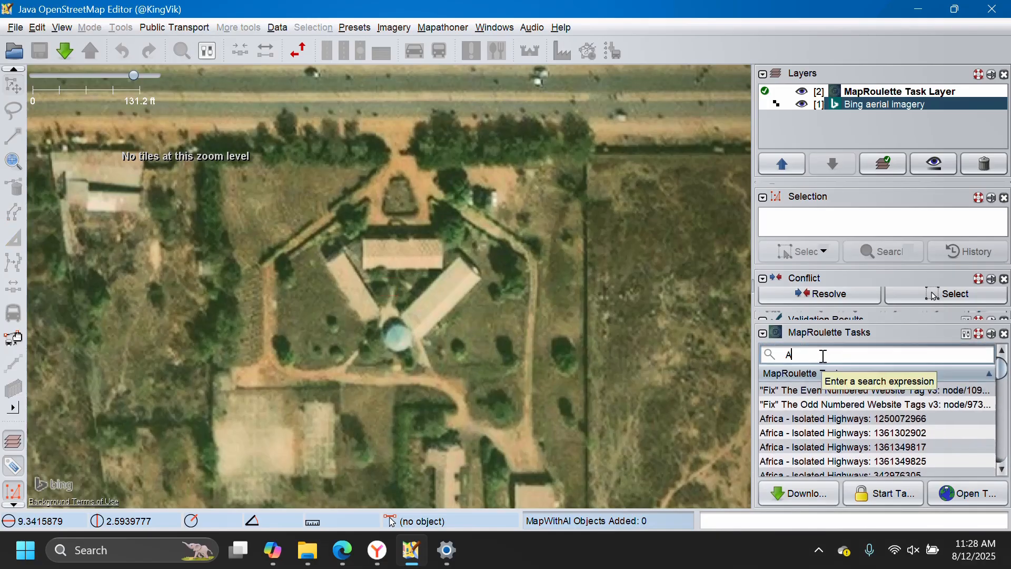
type("frica")
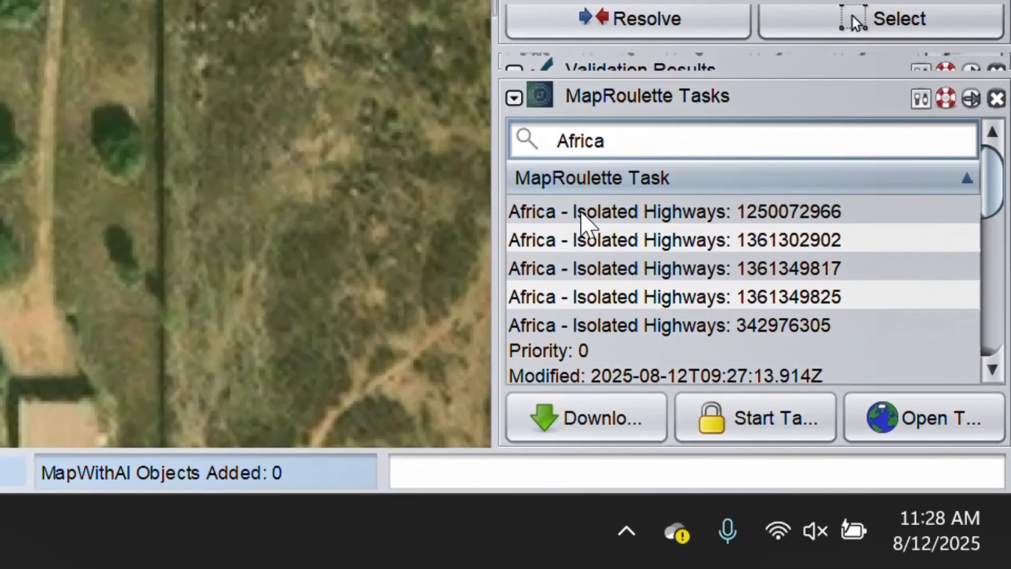
Look through the filtered Africa tasks, comparing the Isolated Highways and Spiky Buildings challenges, and view the wider map area.
scroll(583, 255, "down", 3)
scroll(589, 284, "down", 5)
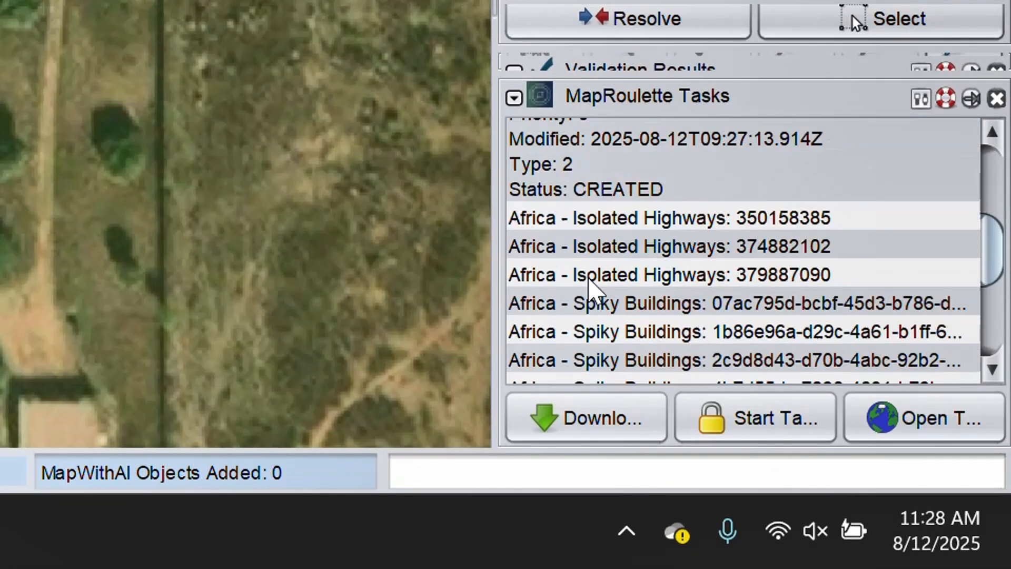
scroll(575, 266, "down", 8)
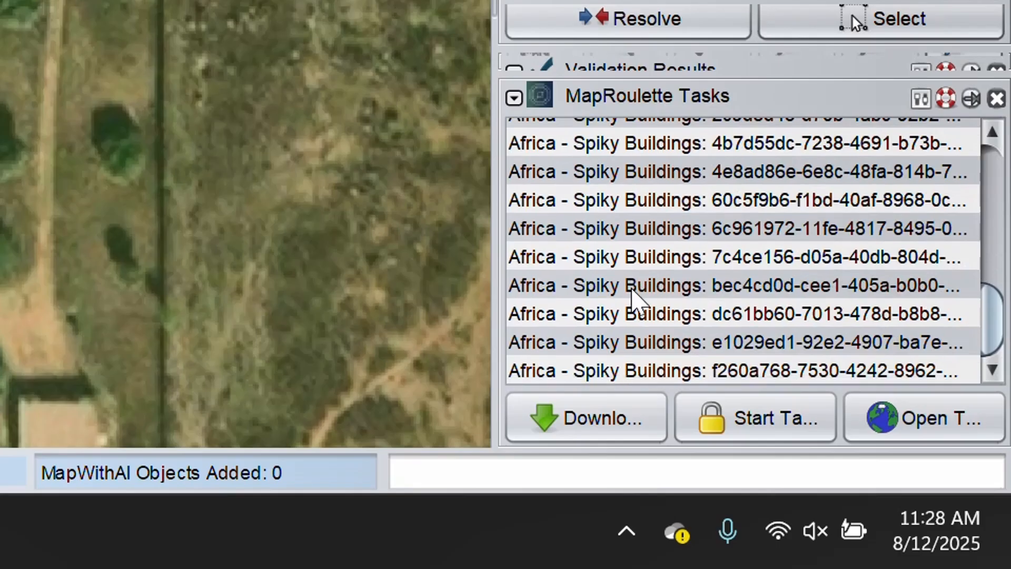
scroll(601, 296, "up", 10)
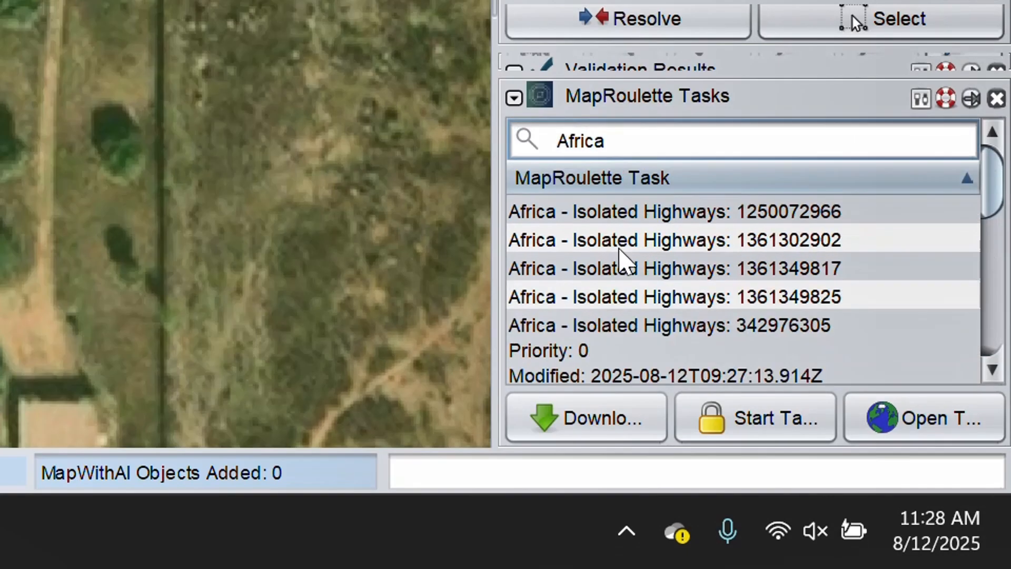
scroll(627, 255, "down", 10)
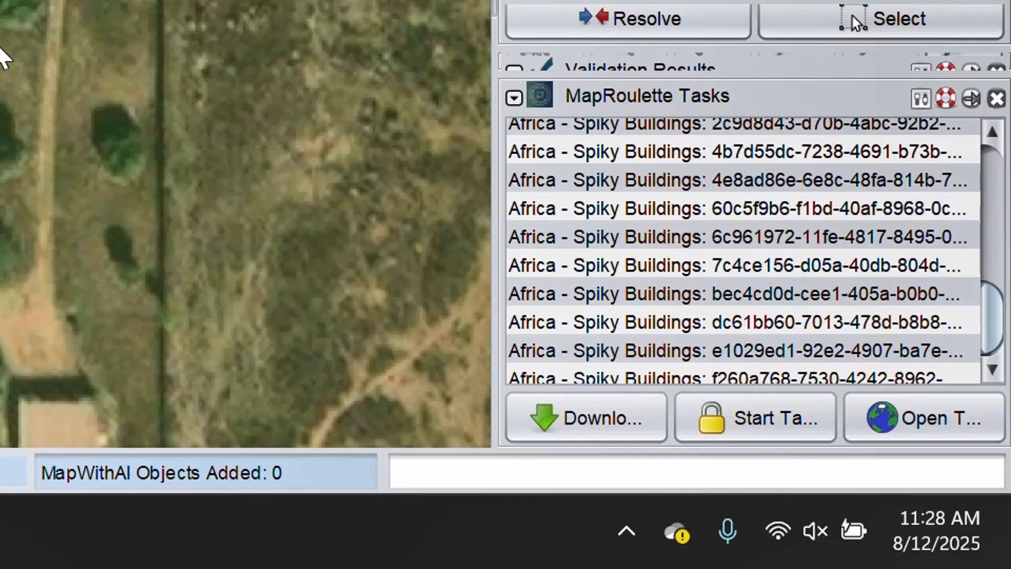
scroll(5, 57, "down", 8)
scroll(3, 90, "down", 6)
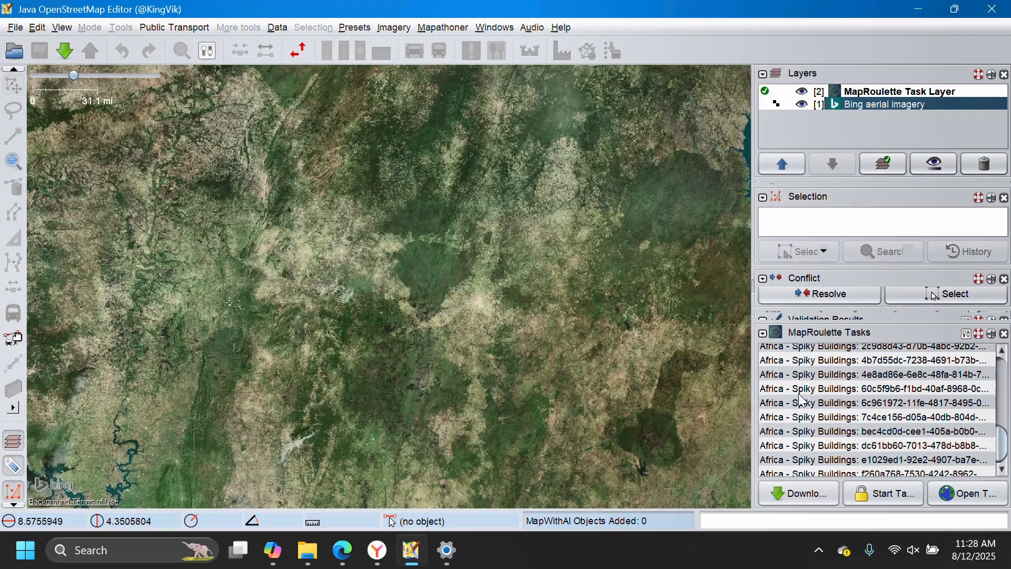
scroll(801, 400, "up", 4)
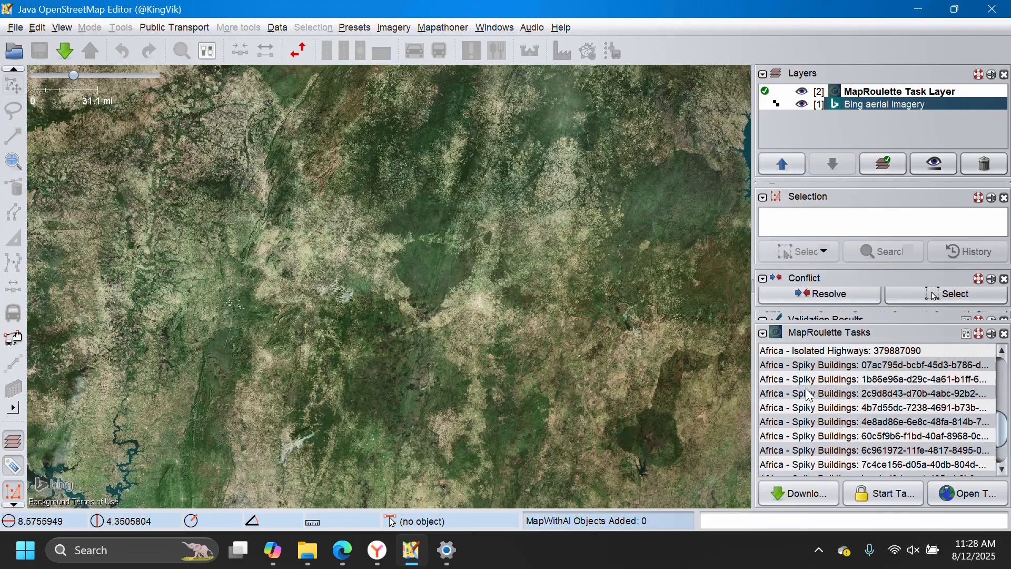
scroll(822, 419, "up", 3)
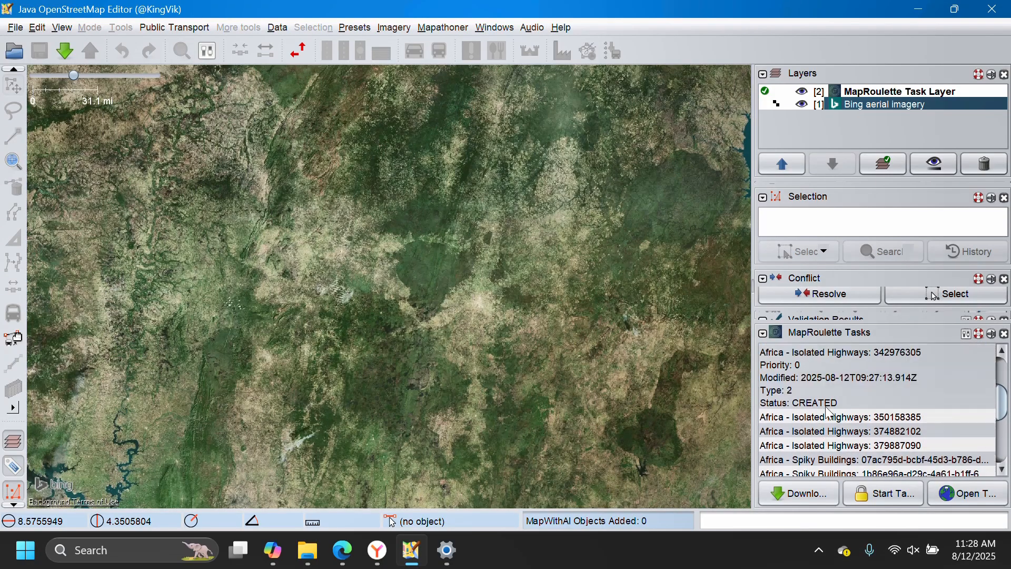
scroll(817, 416, "down", 5)
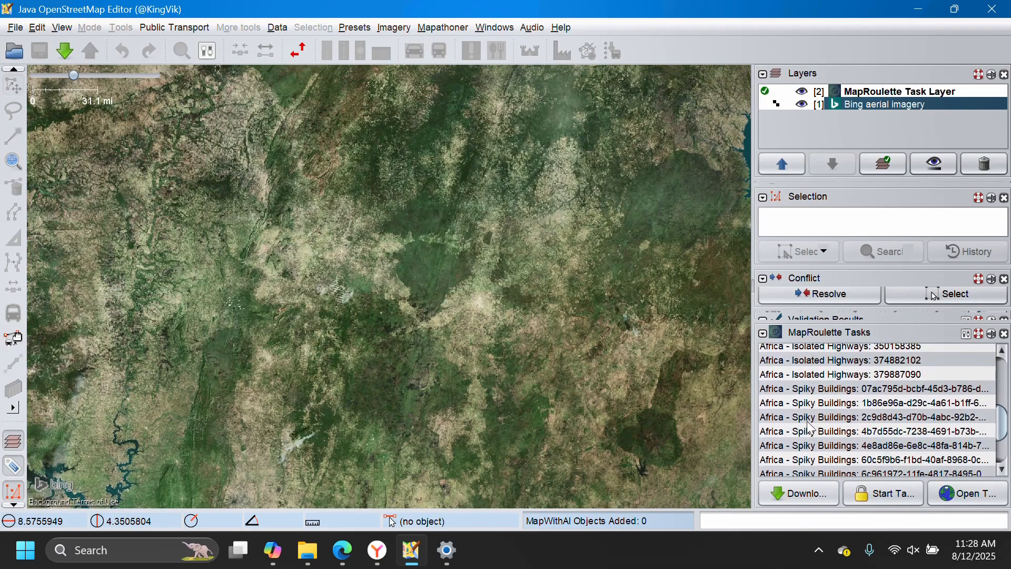
scroll(811, 387, "up", 1)
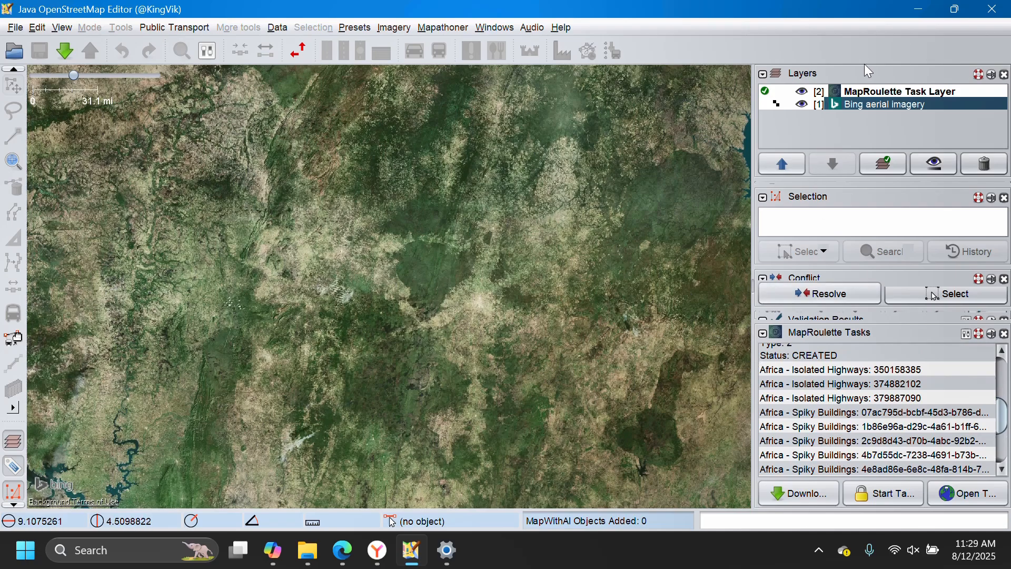
Select the MapRoulette Task Layer and start the Africa - Spiky Buildings task beginning with 4b7d55dc.
left_click(873, 92)
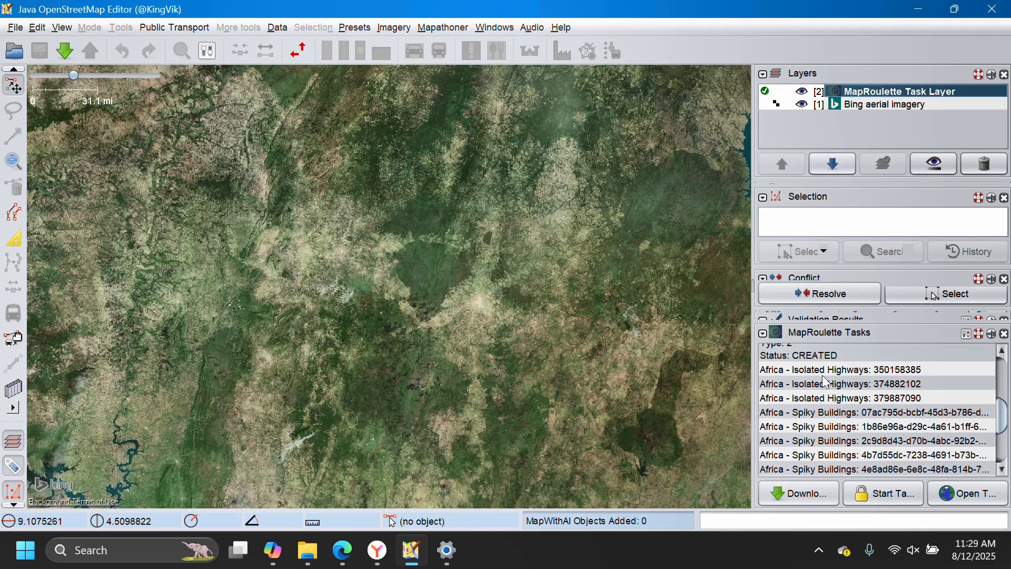
scroll(826, 381, "up", 1)
scroll(826, 416, "down", 3)
left_click(821, 411)
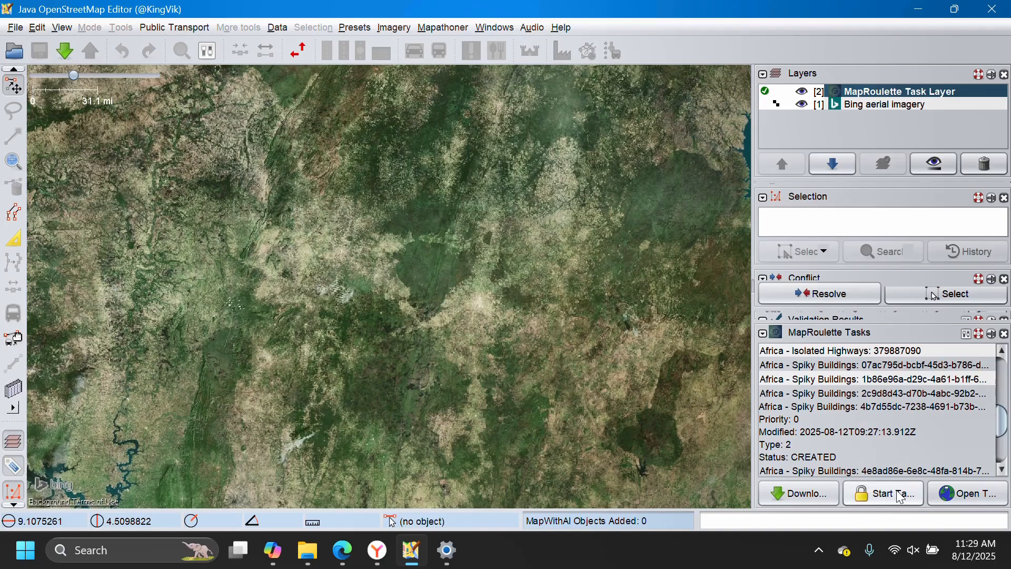
left_click(870, 491)
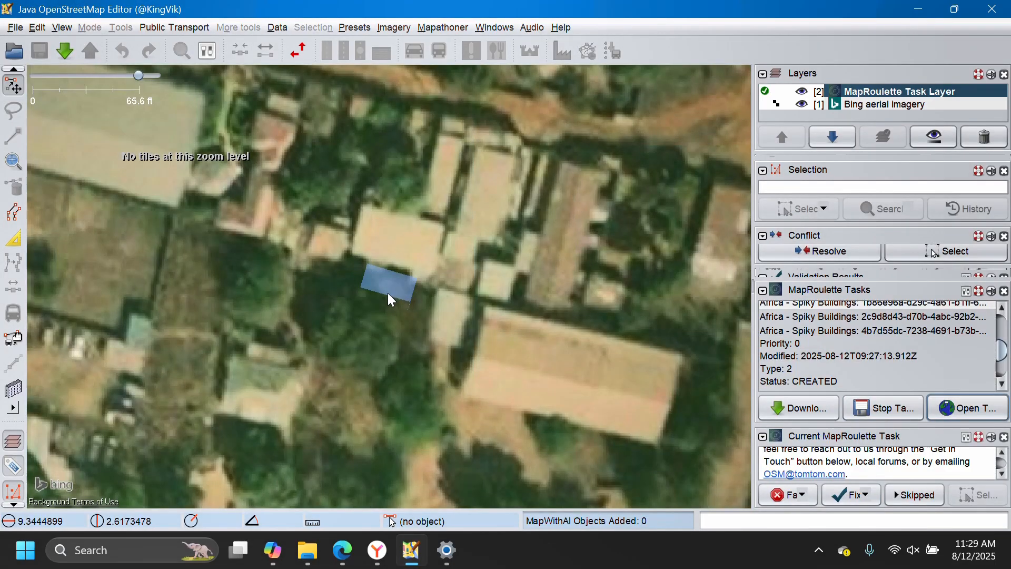
Download only OpenStreetMap data for the area around the started task, with MapRoulette Tasks excluded.
left_click(63, 53)
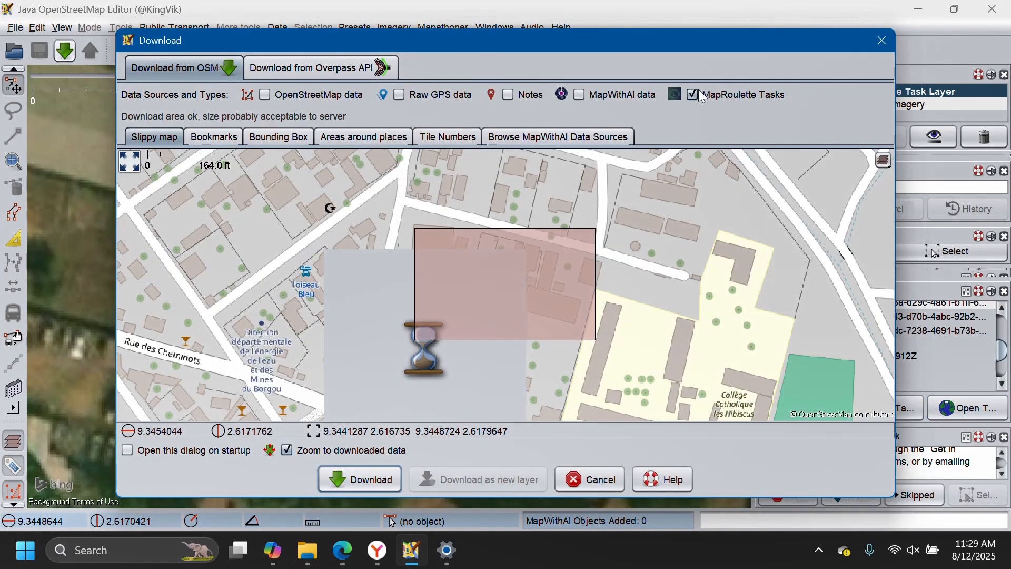
left_click(693, 94)
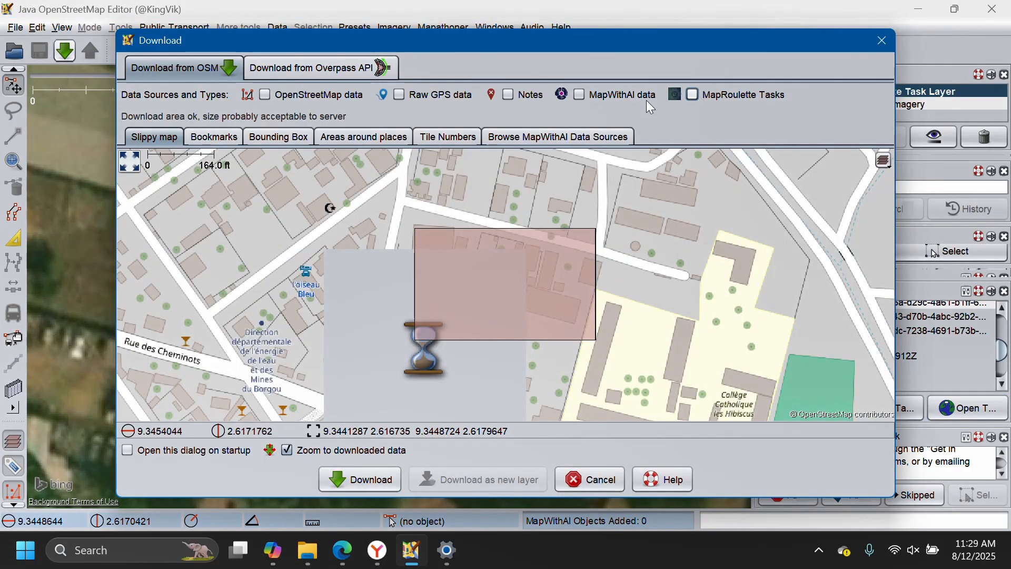
left_click(286, 98)
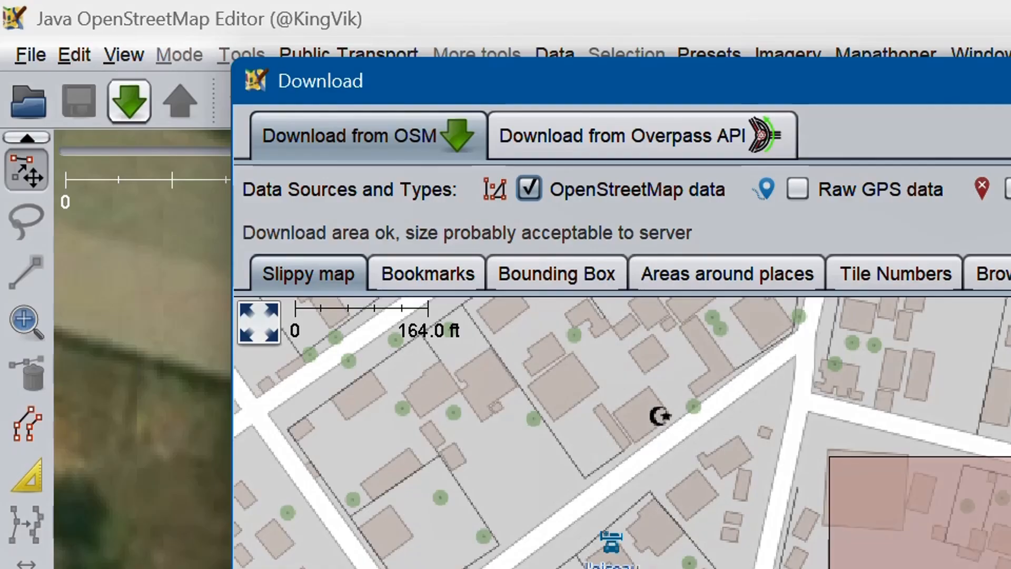
key("Return")
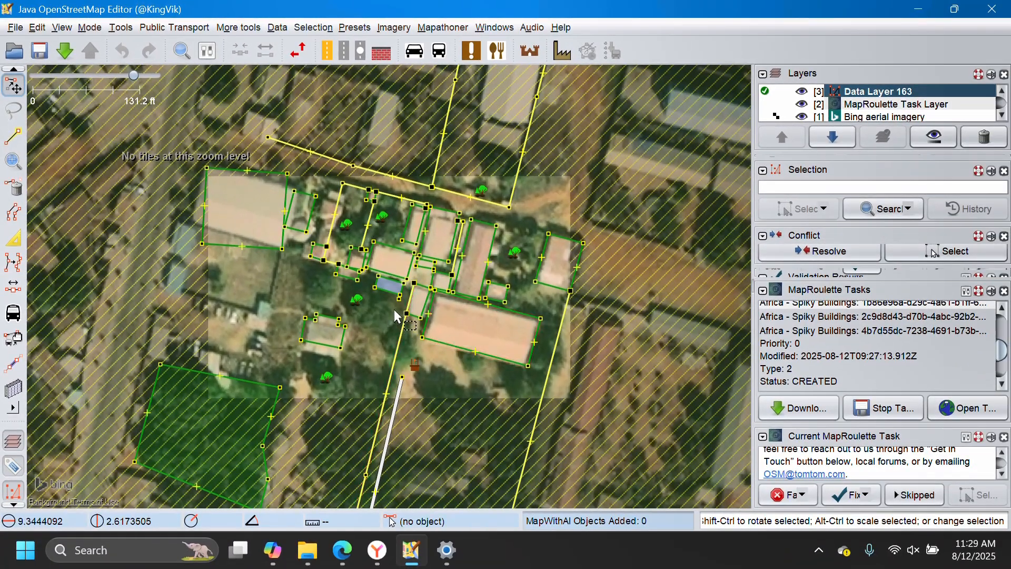
Delete the stray spike node at the lower corner of the highlighted building and select the corrected building outline.
scroll(387, 289, "up", 4)
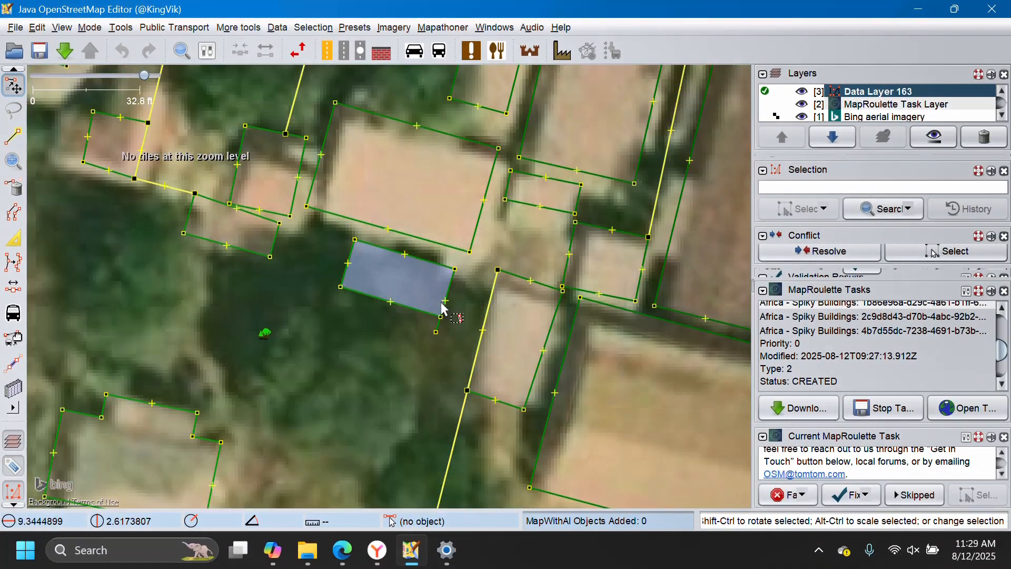
scroll(426, 337, "up", 2)
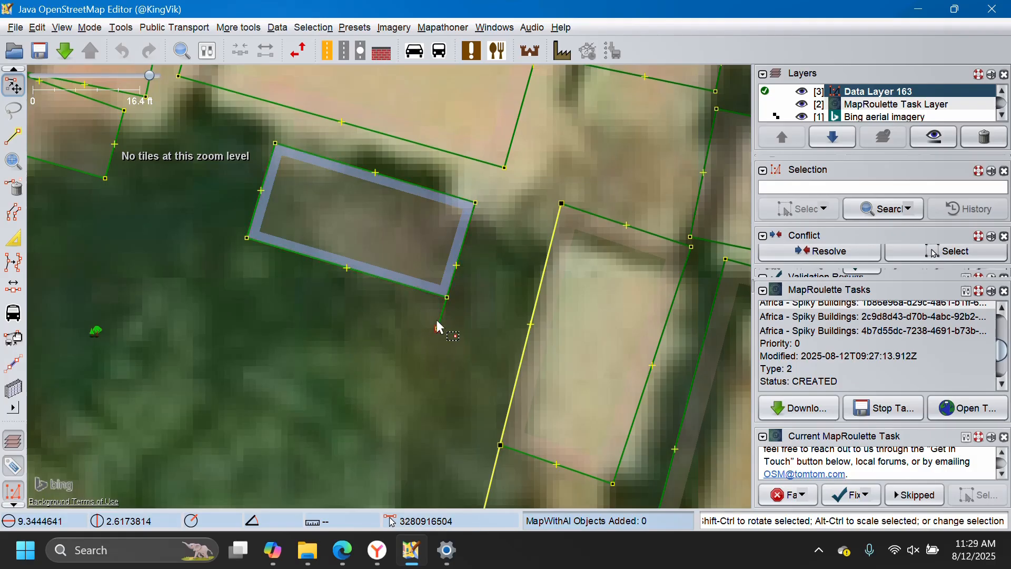
left_click(437, 328)
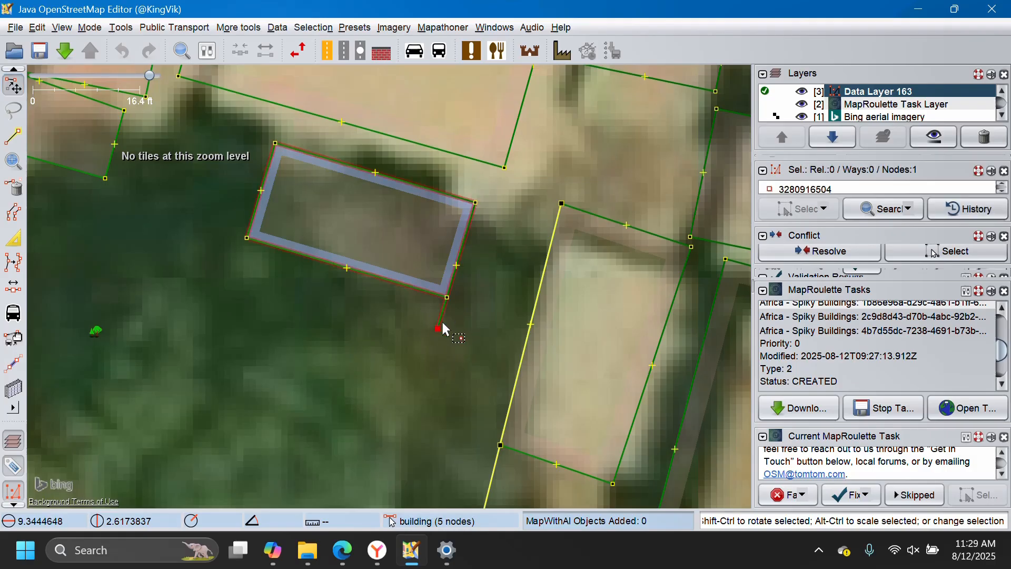
key("Delete")
left_click(382, 227)
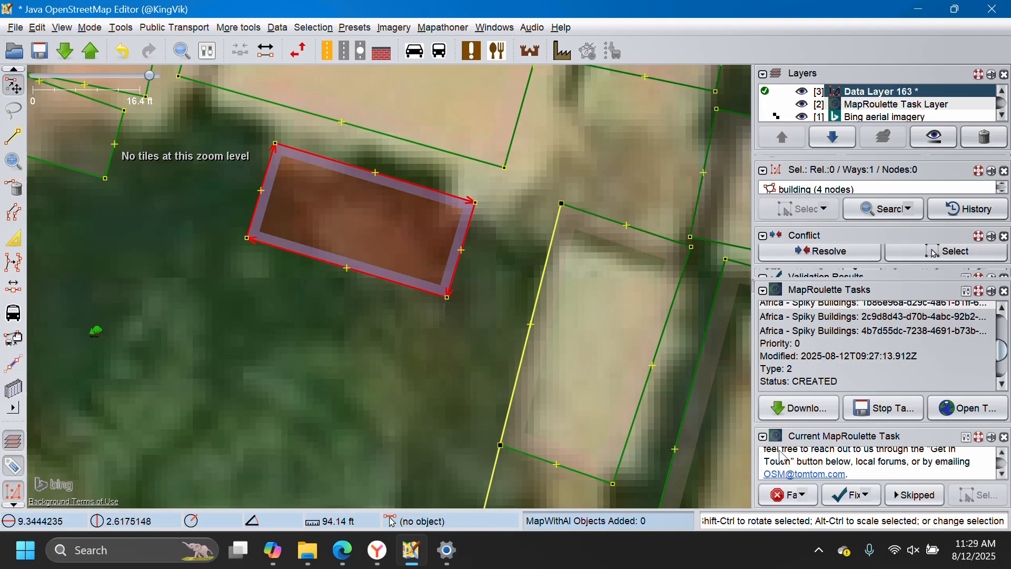
Review the current task's status options and mark it as Fixed, submitting the task feedback without a comment.
left_click(840, 500)
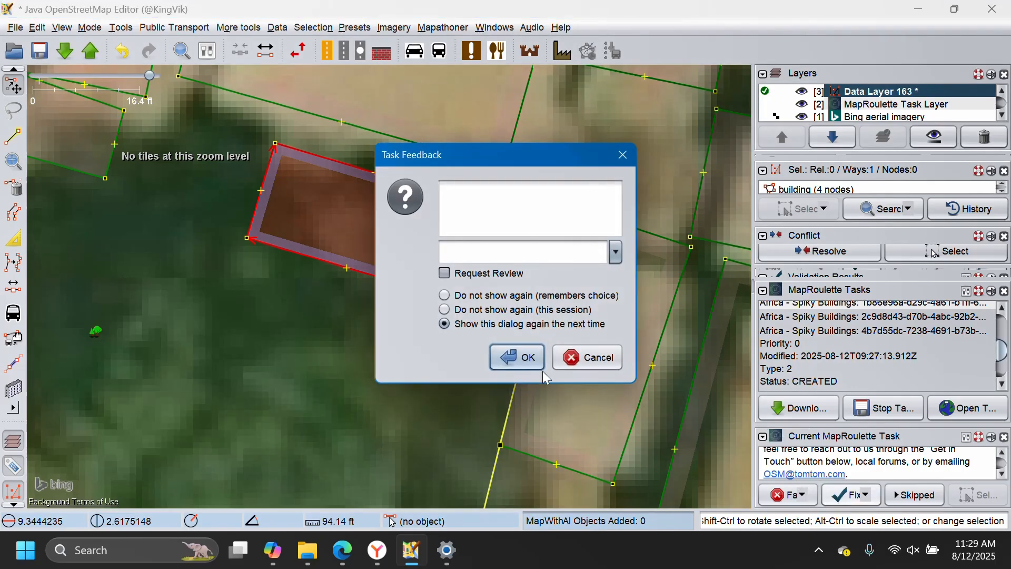
left_click(610, 351)
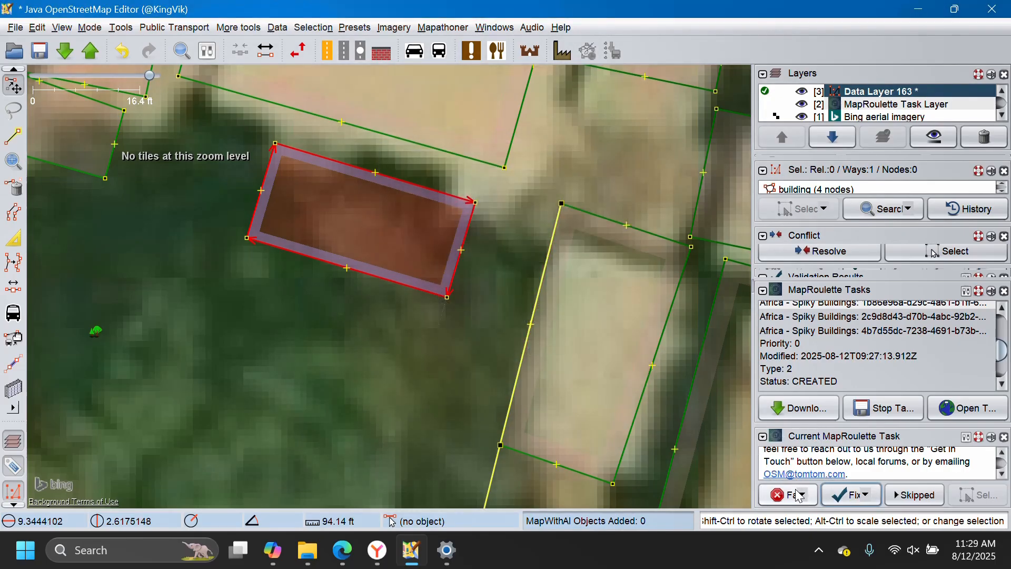
left_click(804, 496)
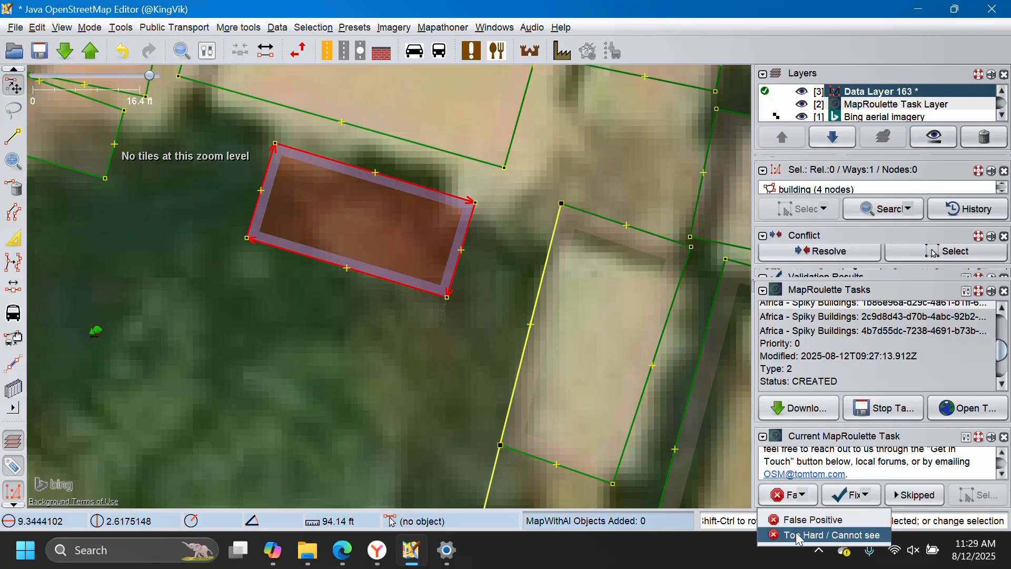
left_click(872, 496)
left_click(870, 500)
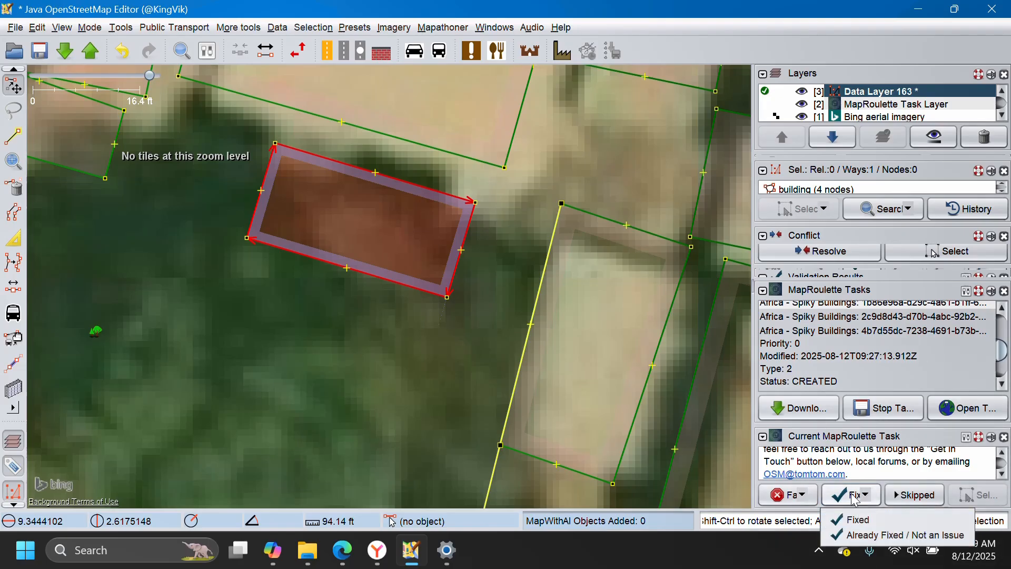
left_click(853, 500)
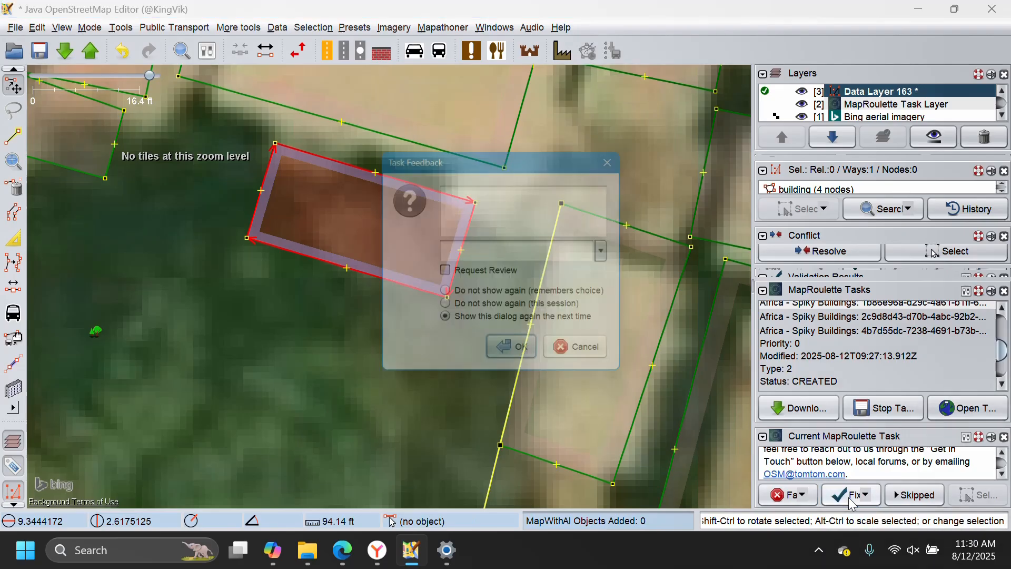
left_click(519, 351)
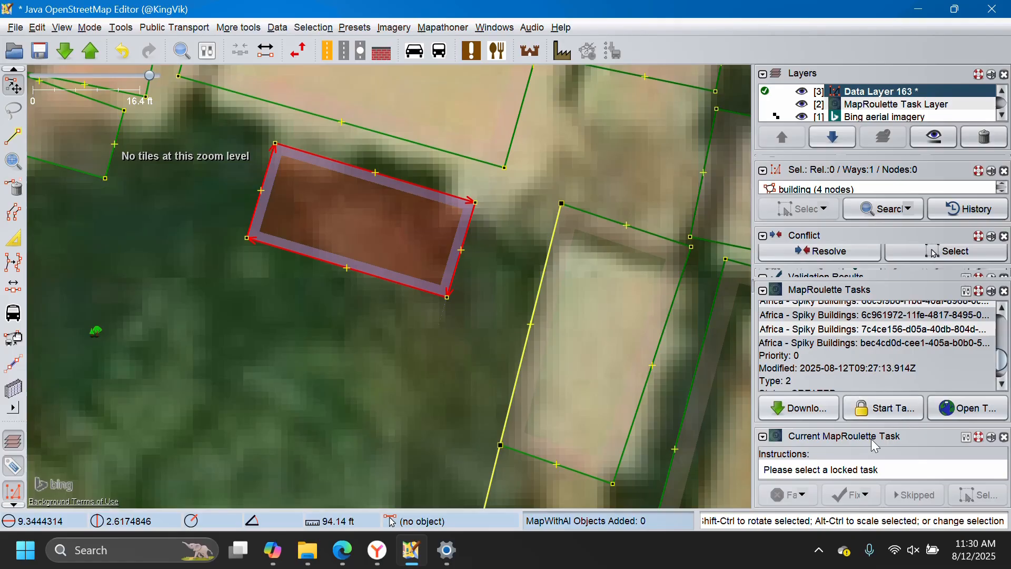
Start the Africa - Spiky Buildings task beginning with bec4cd0d and download OpenStreetMap data for the area around it.
left_click(878, 410)
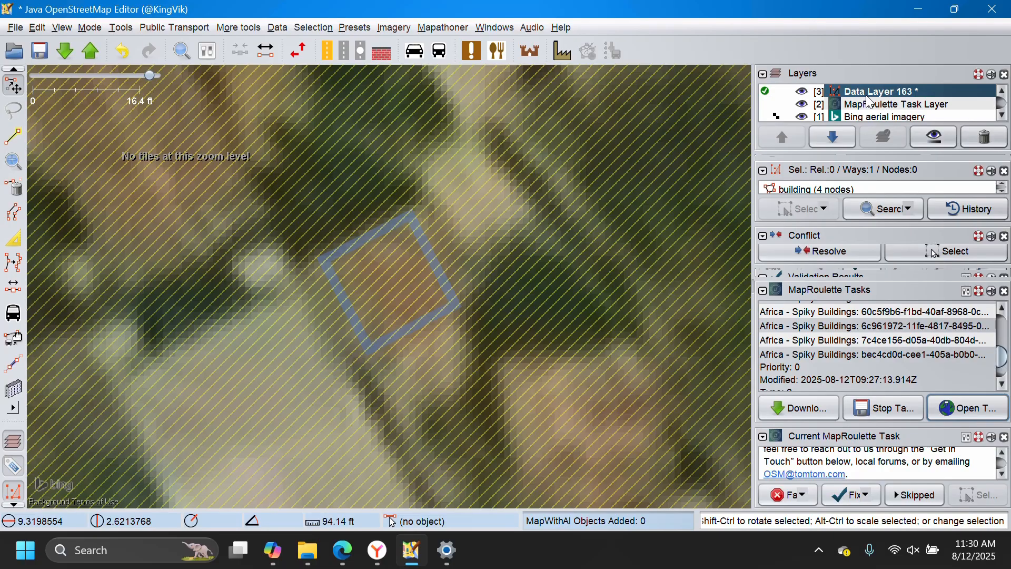
left_click(63, 53)
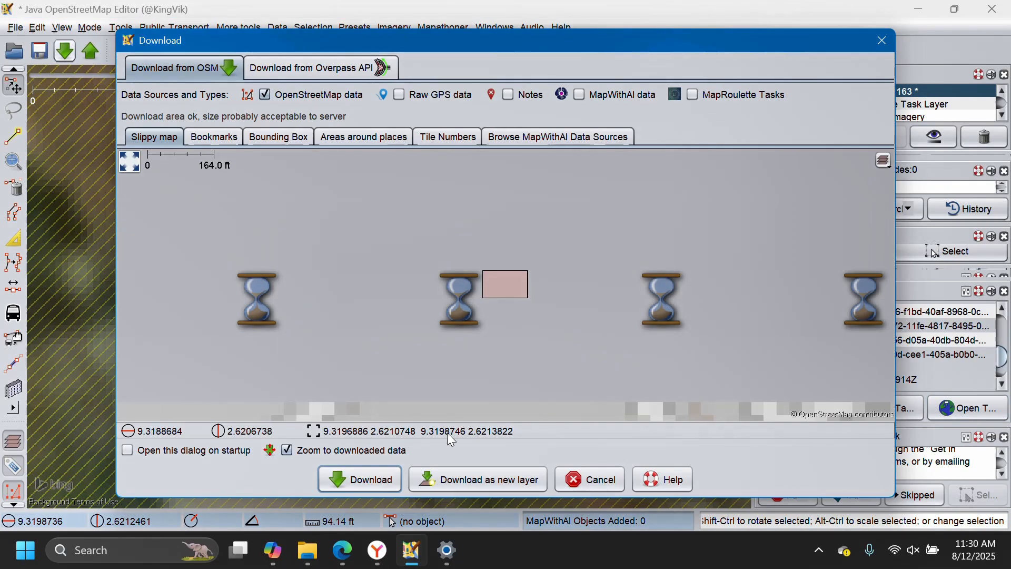
left_click(371, 482)
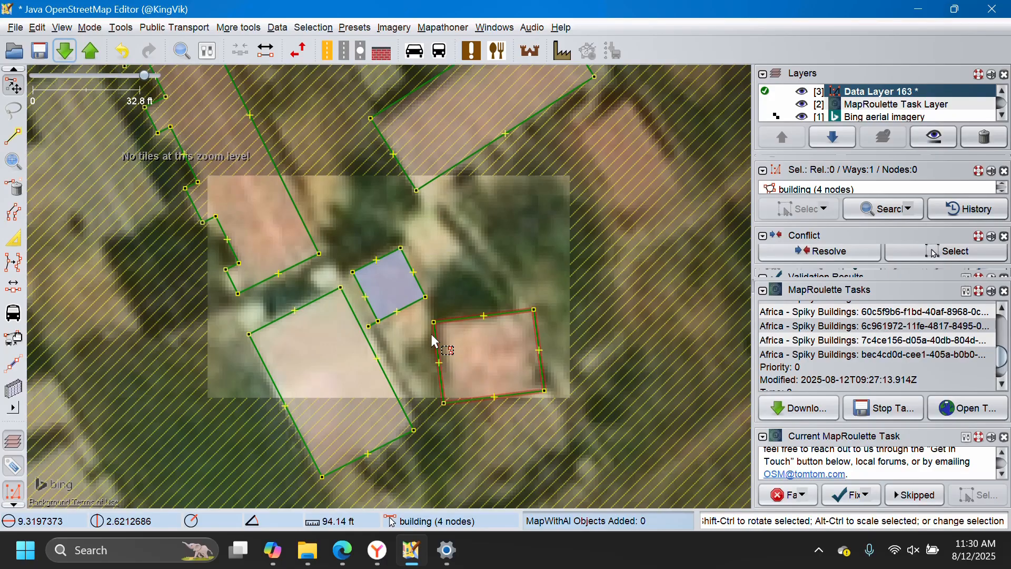
Delete the stray spike node beyond the lower corner of the small highlighted building.
scroll(385, 310, "up", 5)
left_click(257, 437)
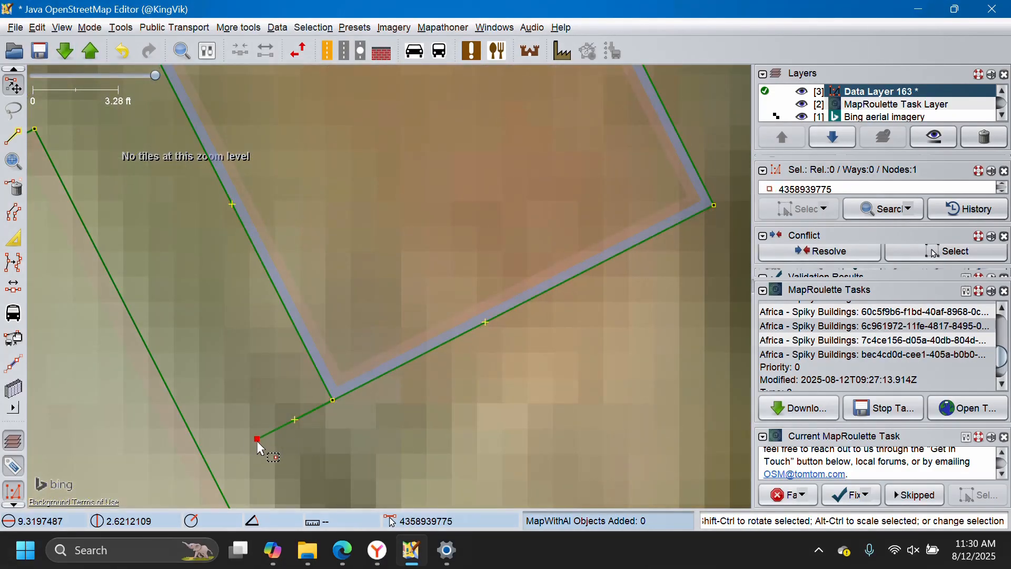
key("Delete")
scroll(395, 398, "down", 2)
scroll(410, 380, "down", 3)
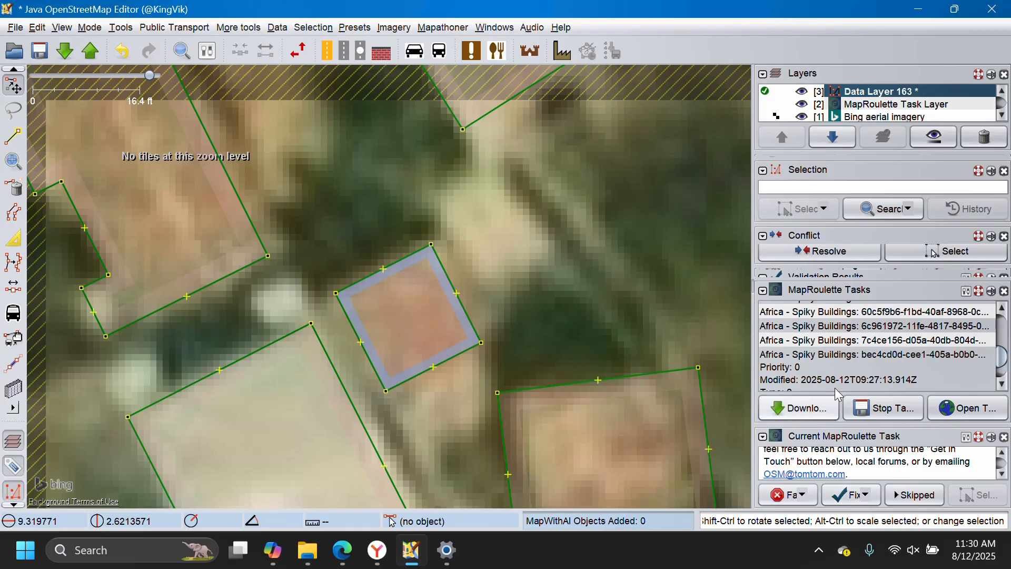
Start the Africa - Spiky Buildings task beginning with dc61bb60 and download OpenStreetMap data for its surrounding area.
scroll(827, 343, "down", 2)
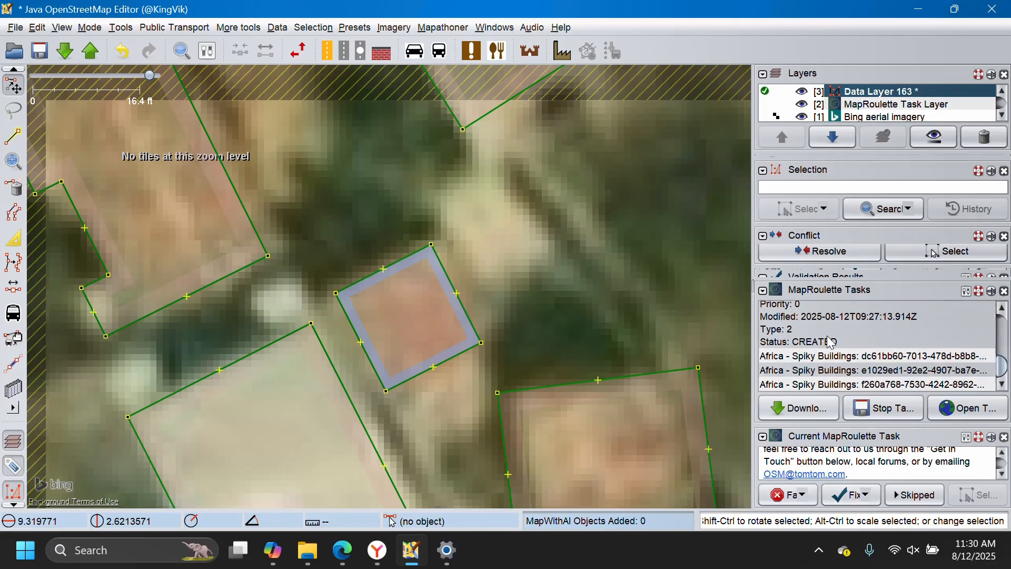
left_click(835, 360)
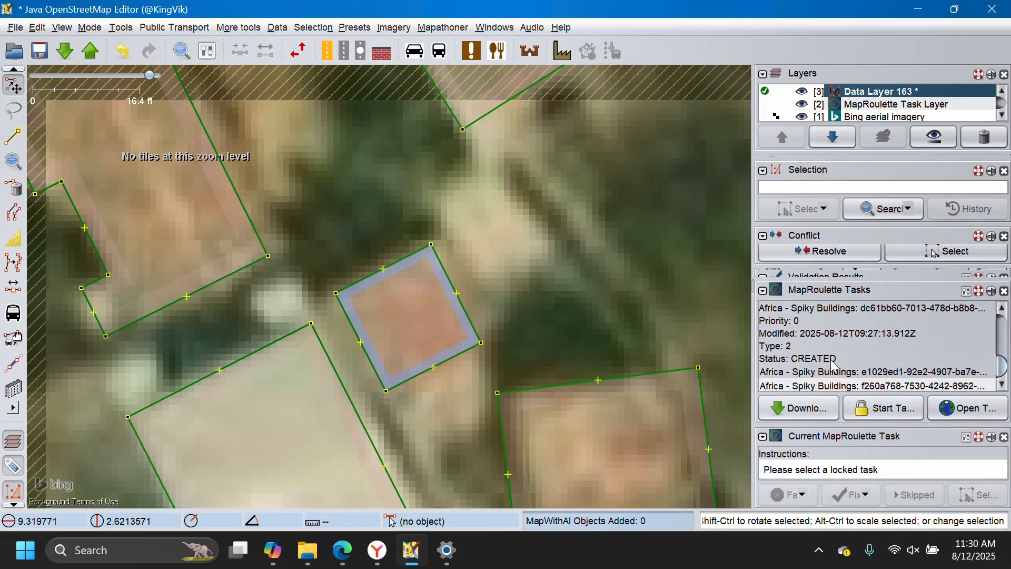
left_click(875, 413)
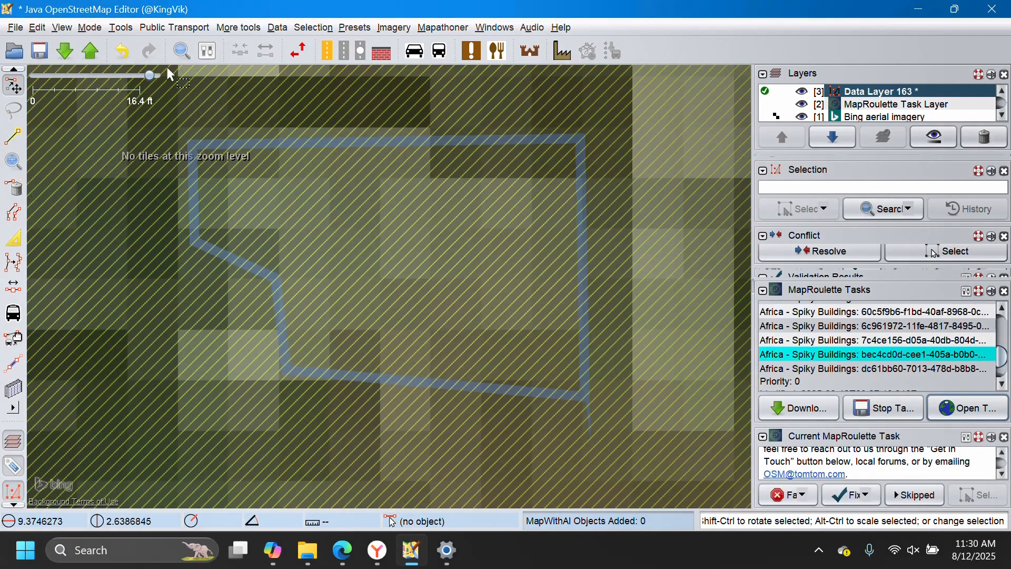
left_click(90, 51)
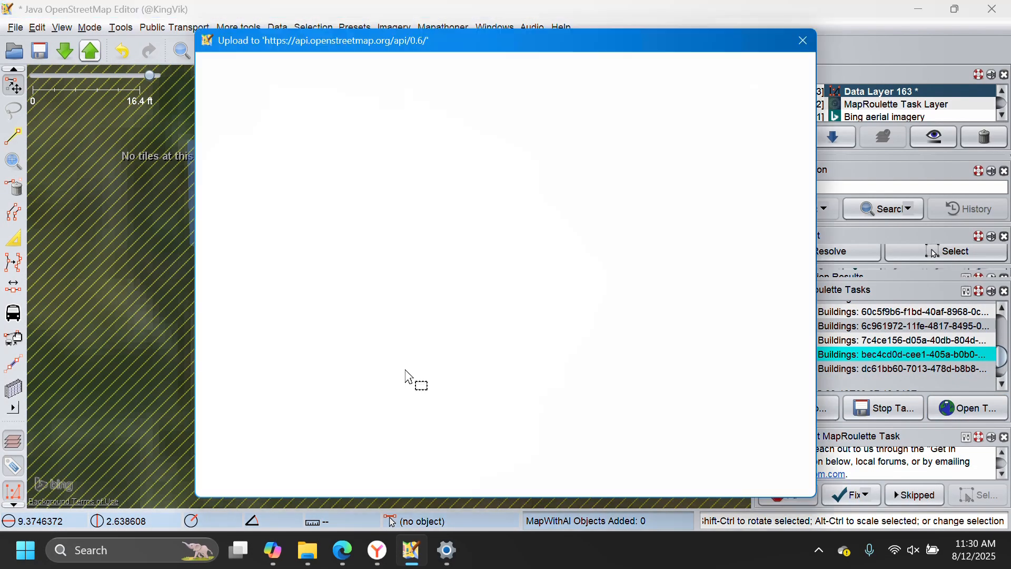
key("Escape")
left_click(65, 51)
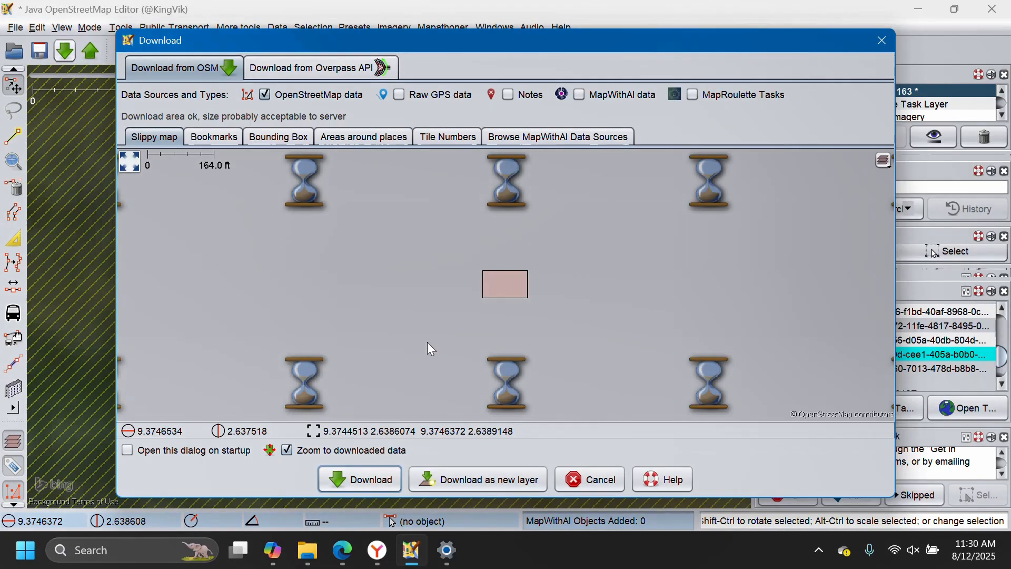
left_click(342, 481)
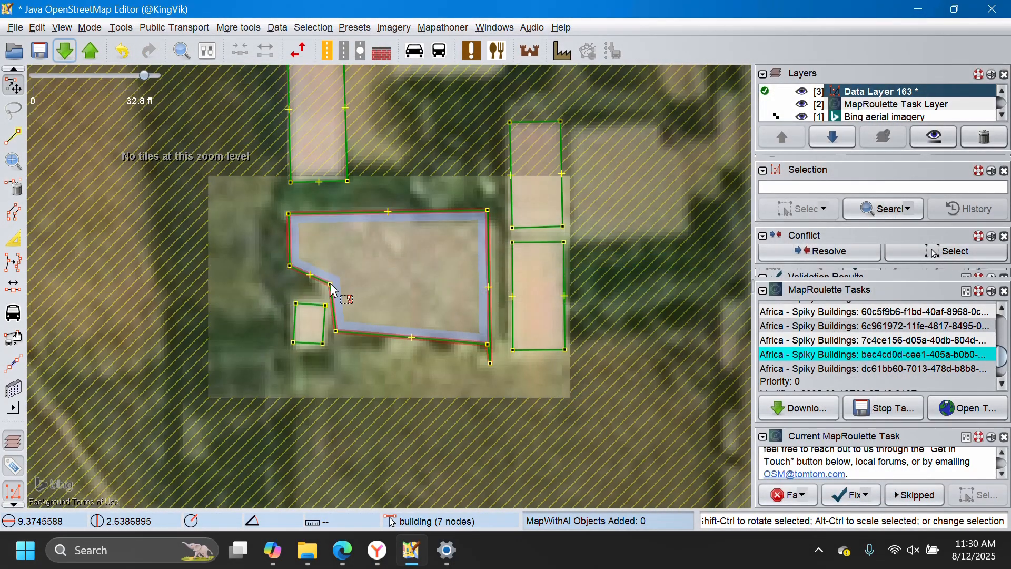
Delete the stray spike node below the lower-right corner of the large highlighted building.
scroll(511, 361, "up", 1)
left_click(472, 369)
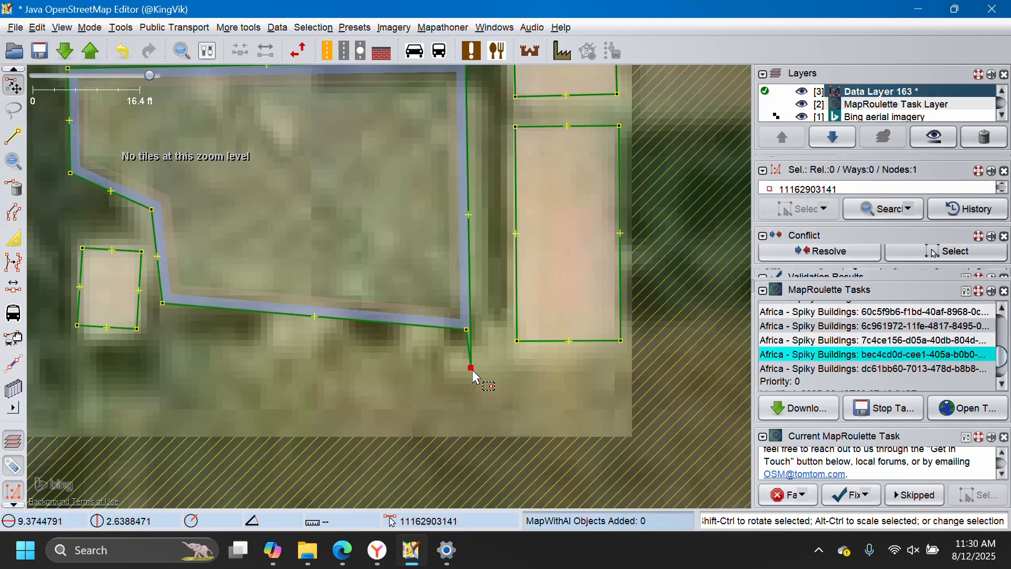
key("Delete")
scroll(489, 343, "down", 2)
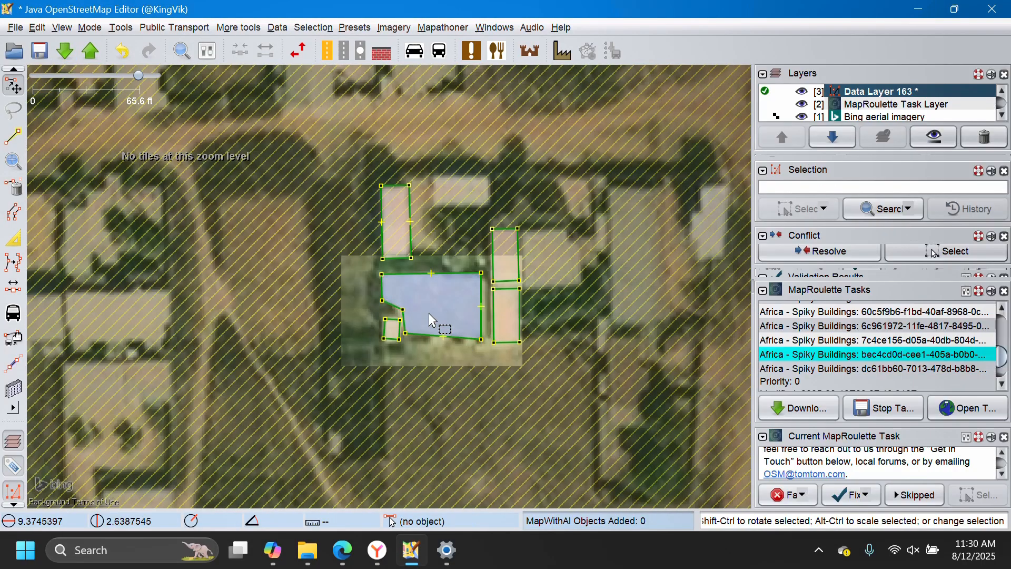
Reshape the slanted edge beside the small building into right-angled steps with two added nodes and square the large building's outline.
scroll(410, 328, "up", 1)
scroll(369, 291, "up", 2)
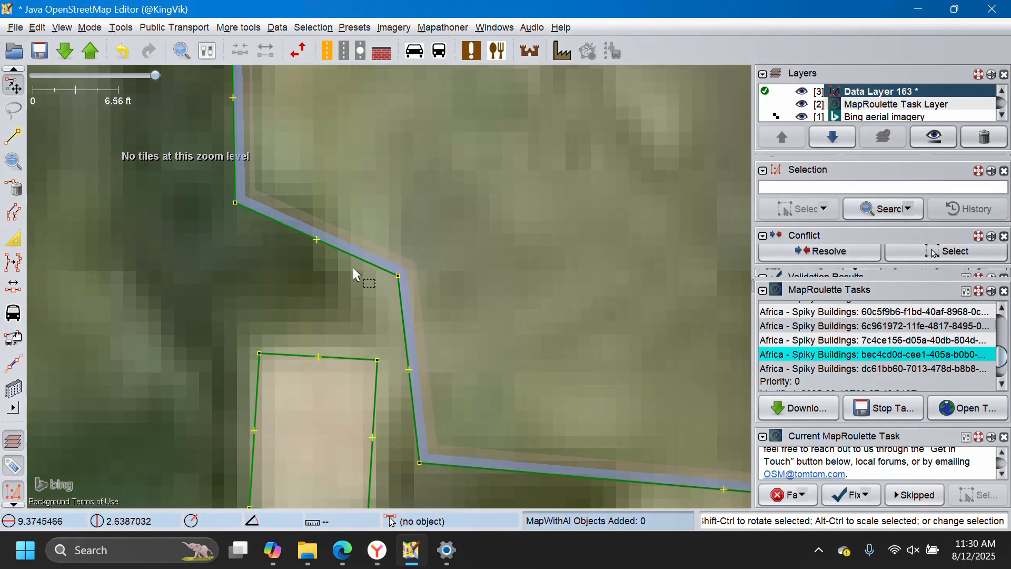
left_click_drag(399, 277, 410, 230)
key("ctrl+z")
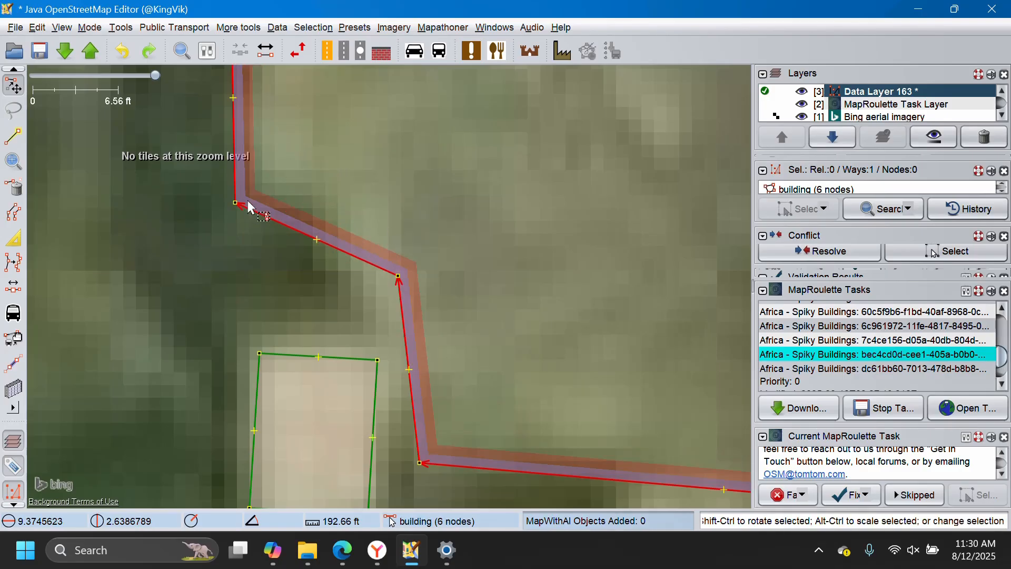
left_click_drag(316, 240, 311, 183)
left_click_drag(356, 230, 334, 275)
scroll(339, 282, "down", 2)
left_click(343, 274)
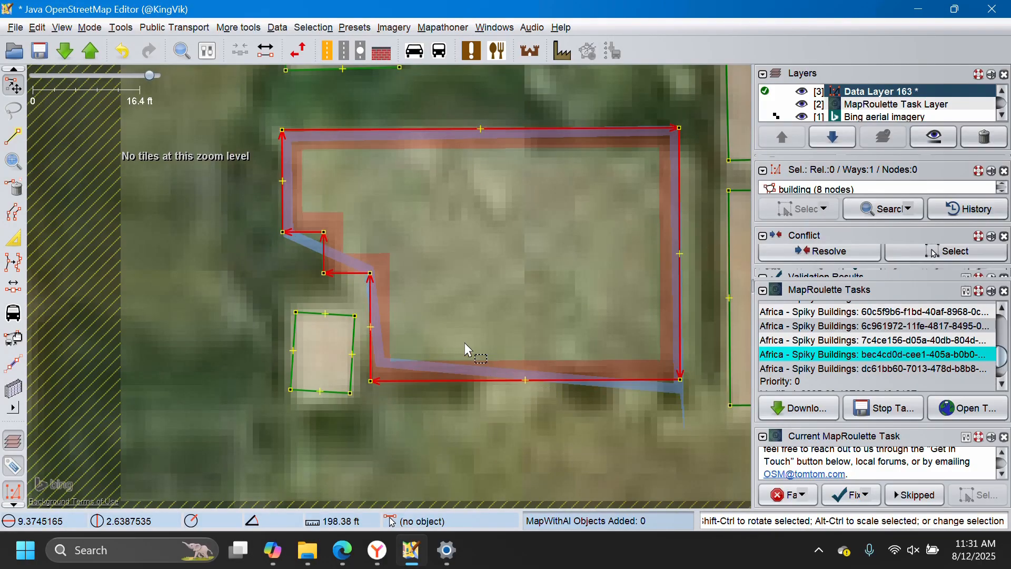
Upload the building corrections in Data Layer 163 to OpenStreetMap.
scroll(464, 328, "down", 2)
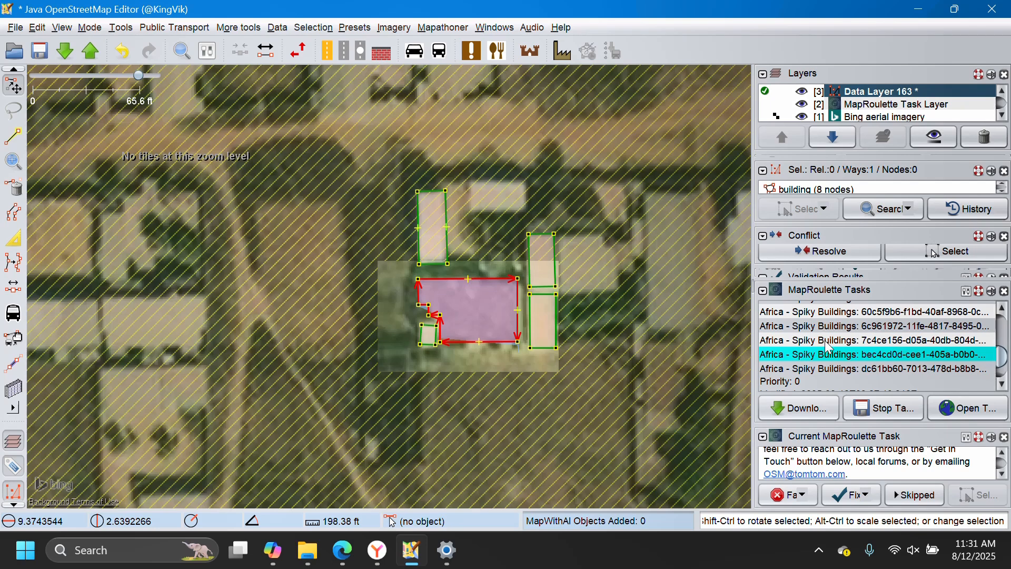
scroll(828, 348, "down", 2)
scroll(830, 362, "up", 3)
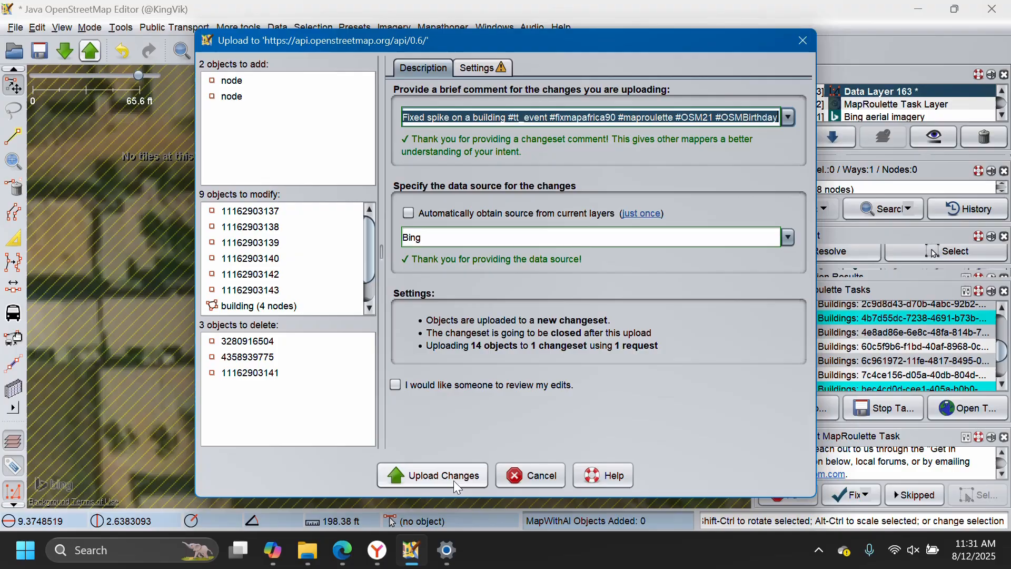
left_click(454, 480)
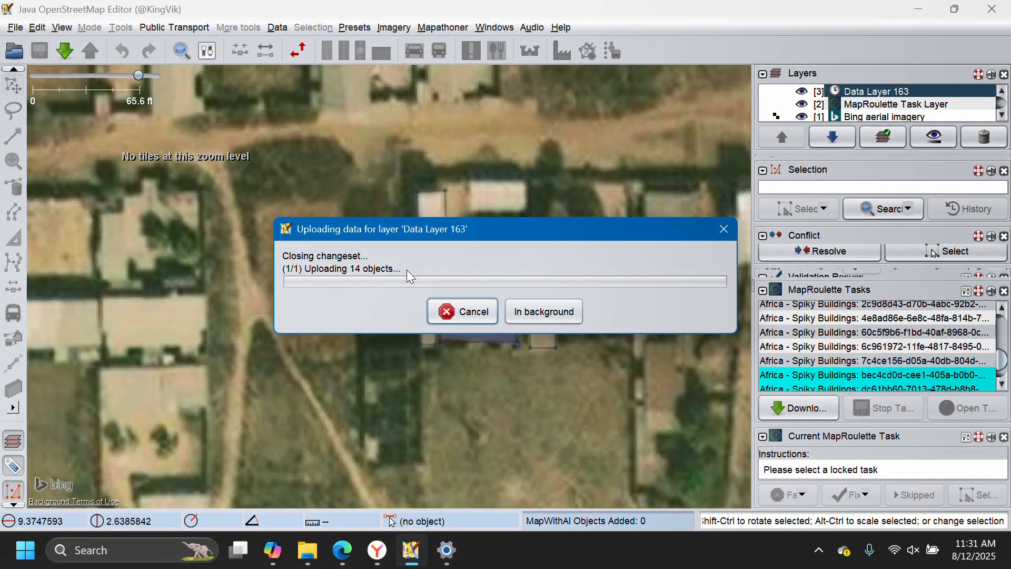
Find the Spiky Buildings task beginning with bec4cd0d in the Africa task list and start it again.
scroll(835, 362, "down", 1)
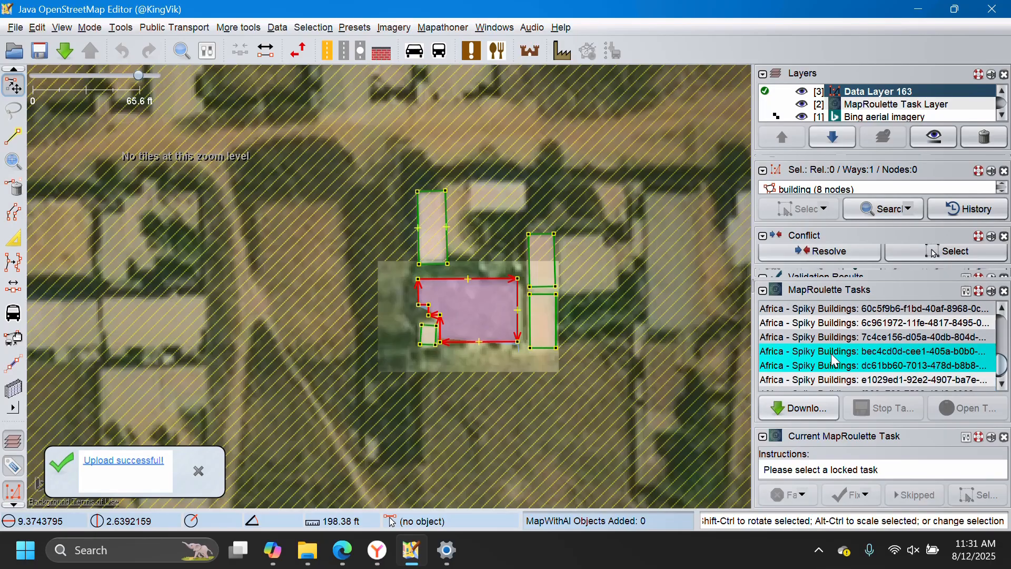
scroll(835, 361, "up", 5)
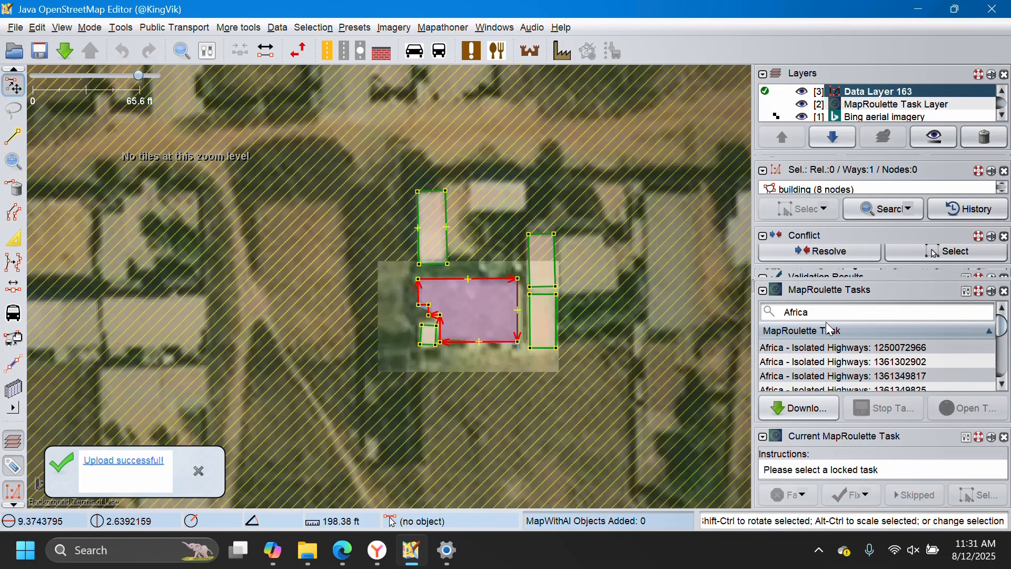
scroll(830, 337, "down", 10)
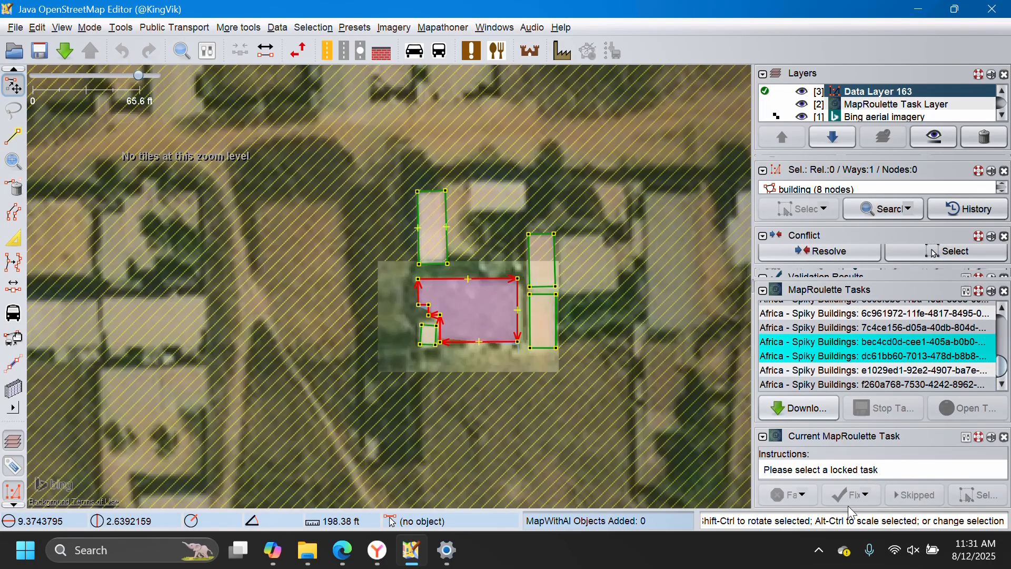
left_click(817, 348)
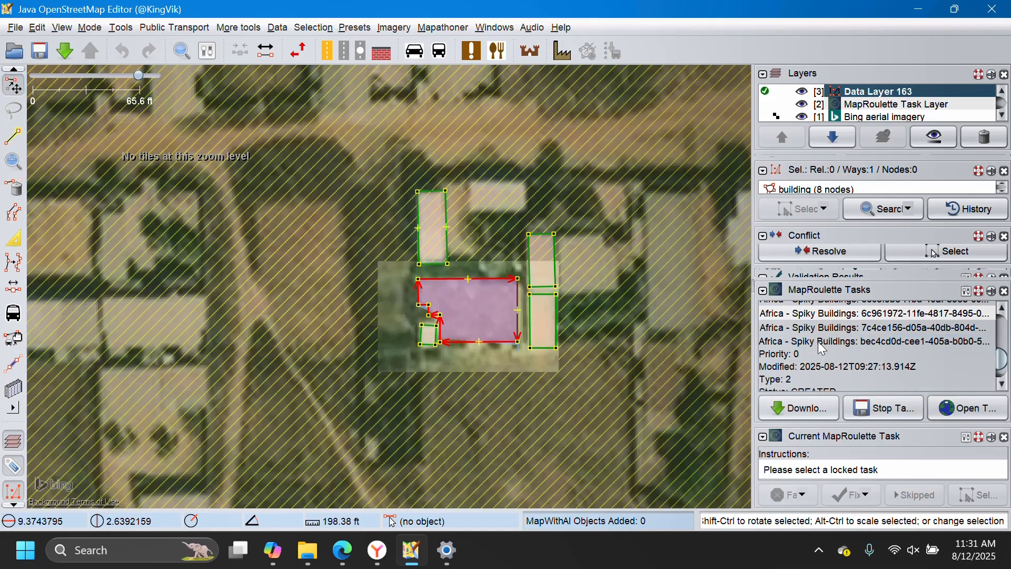
Switch to Edge to dismiss the MapRoulette lock notice, and mark the restarted bec4cd0d task as Fixed in JOSM without a comment.
left_click(342, 550)
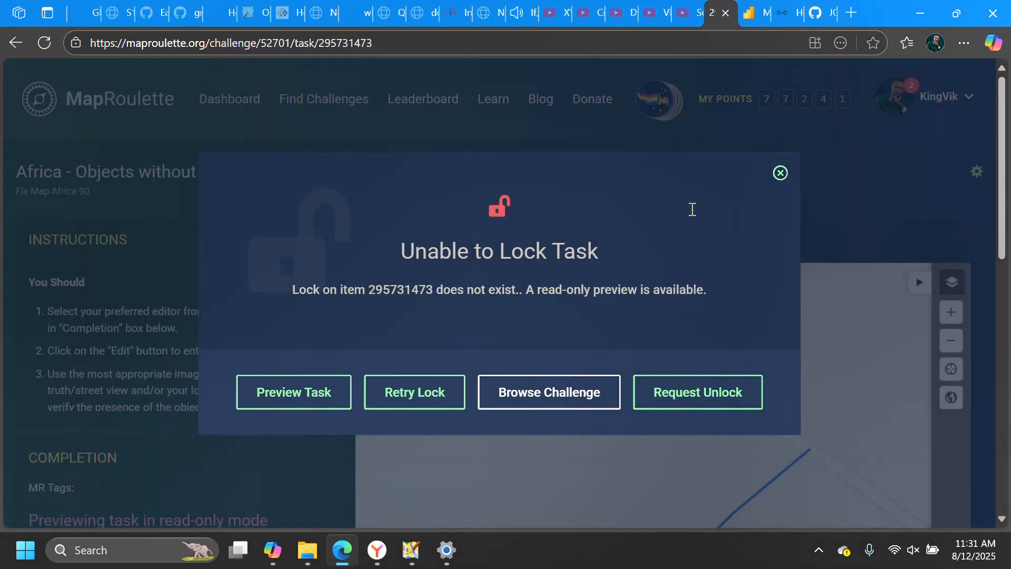
left_click(781, 173)
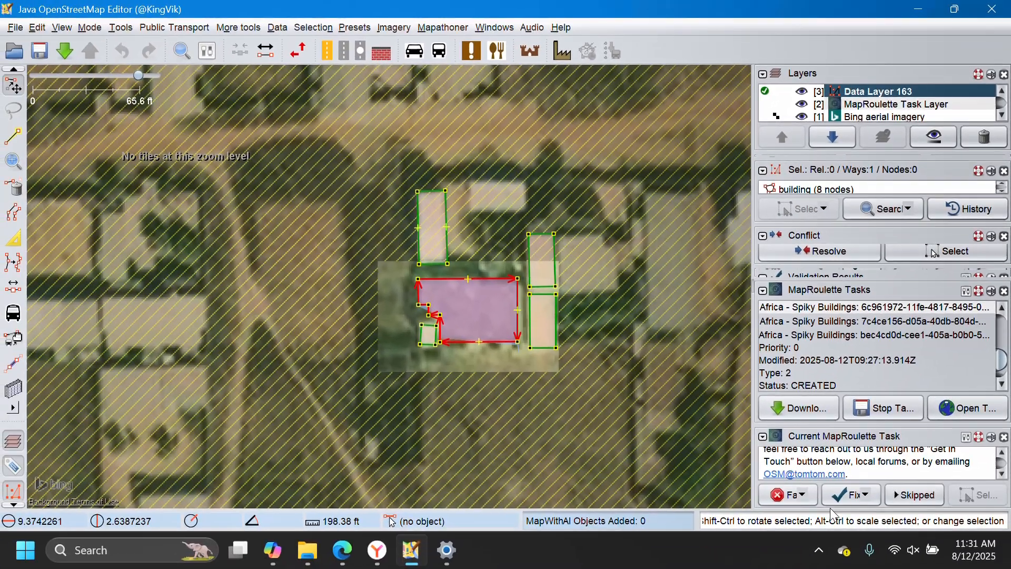
left_click(847, 498)
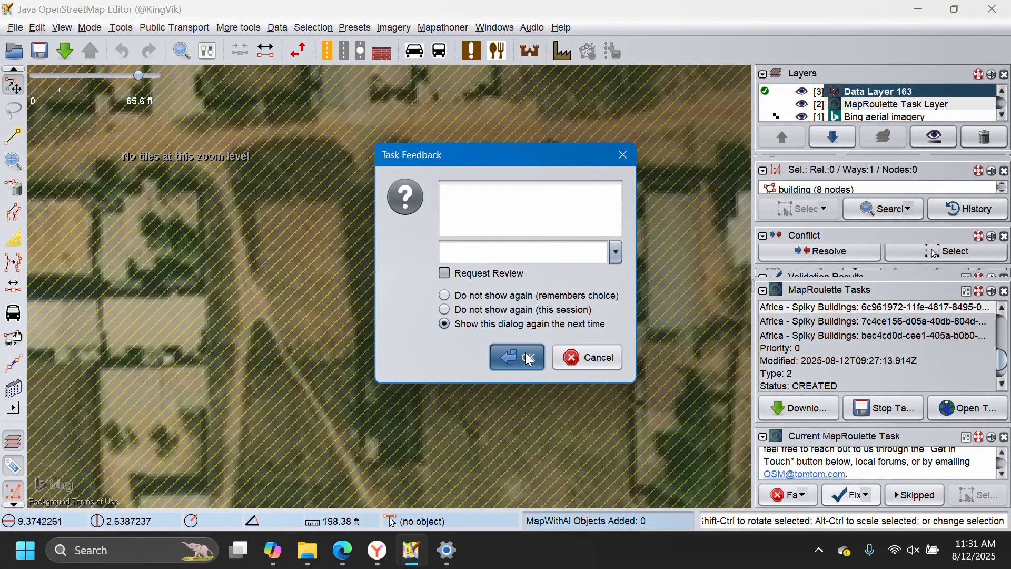
left_click(530, 360)
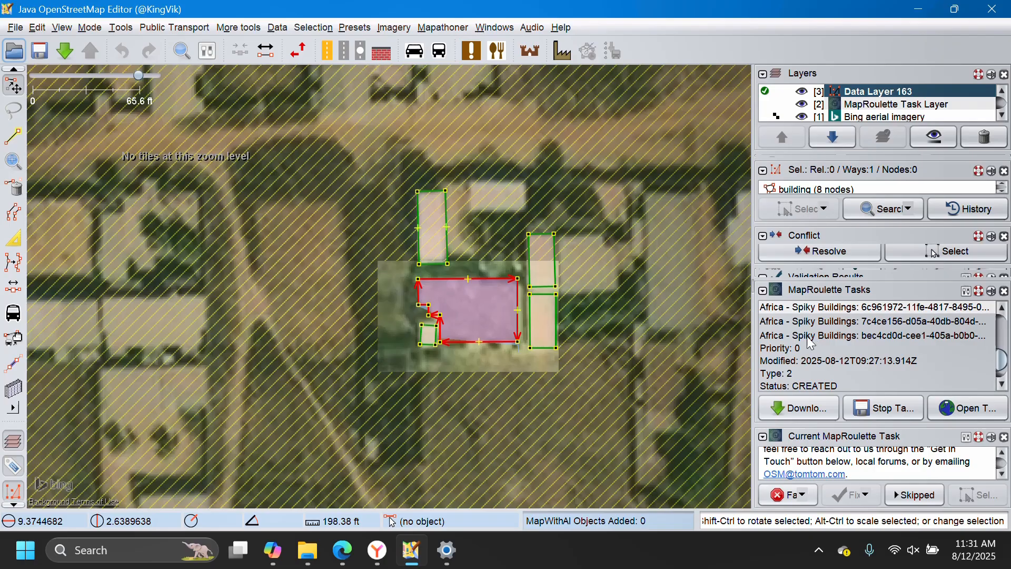
scroll(837, 342, "up", 5)
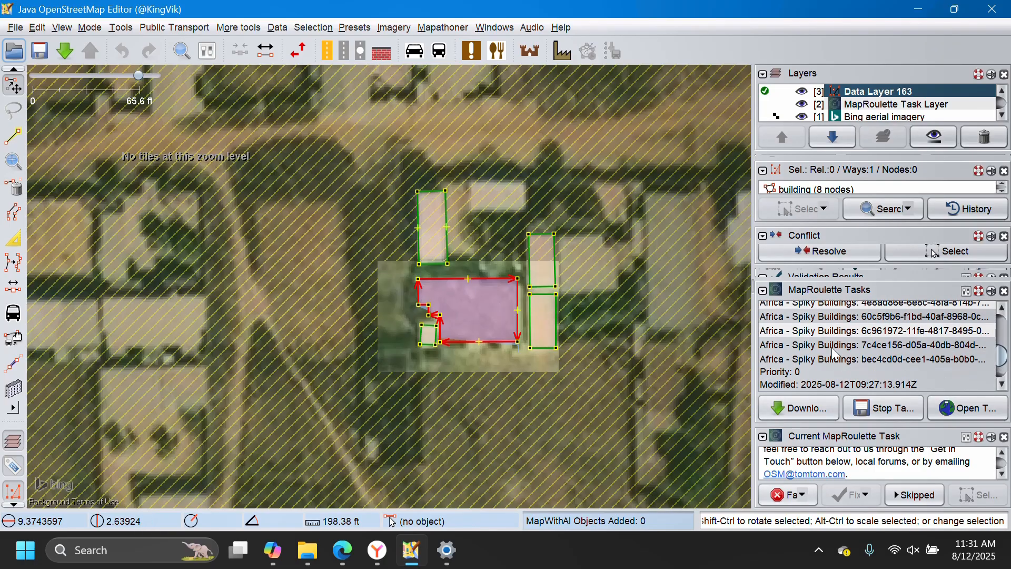
scroll(840, 348, "down", 8)
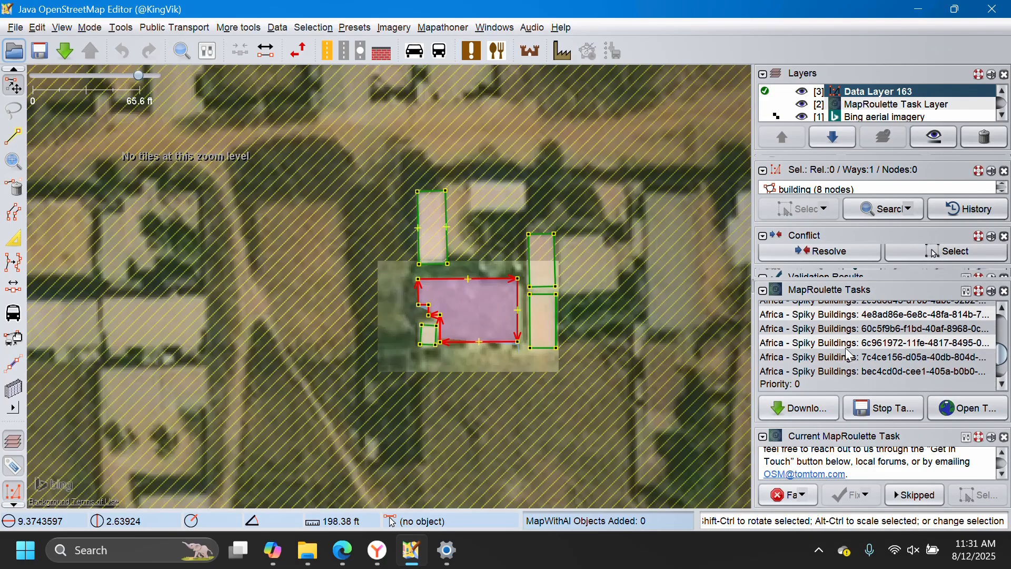
Locate the Spiky Buildings task beginning with dc61bb60 in the task list and mark it as Fixed.
left_click(852, 363)
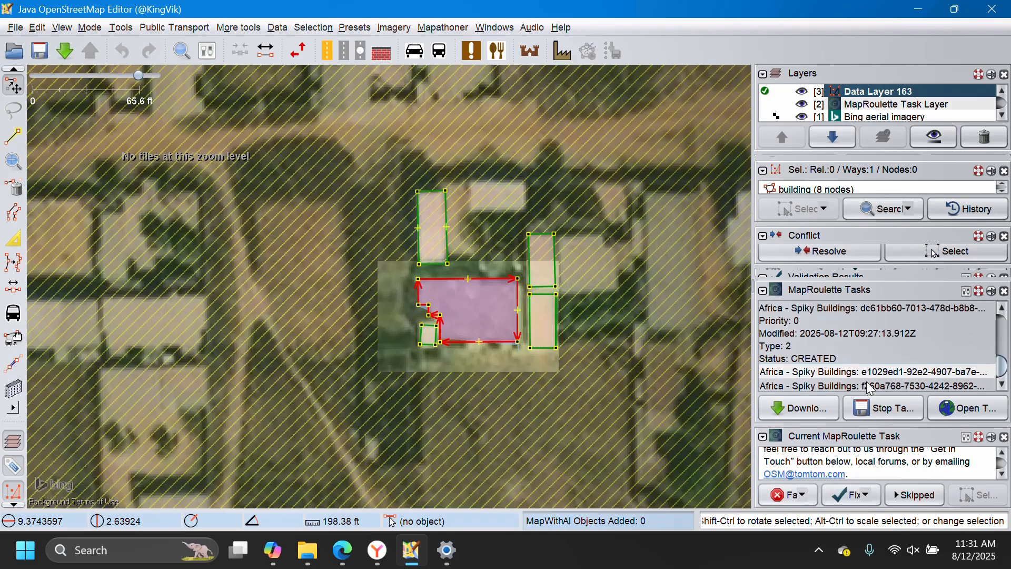
left_click(854, 495)
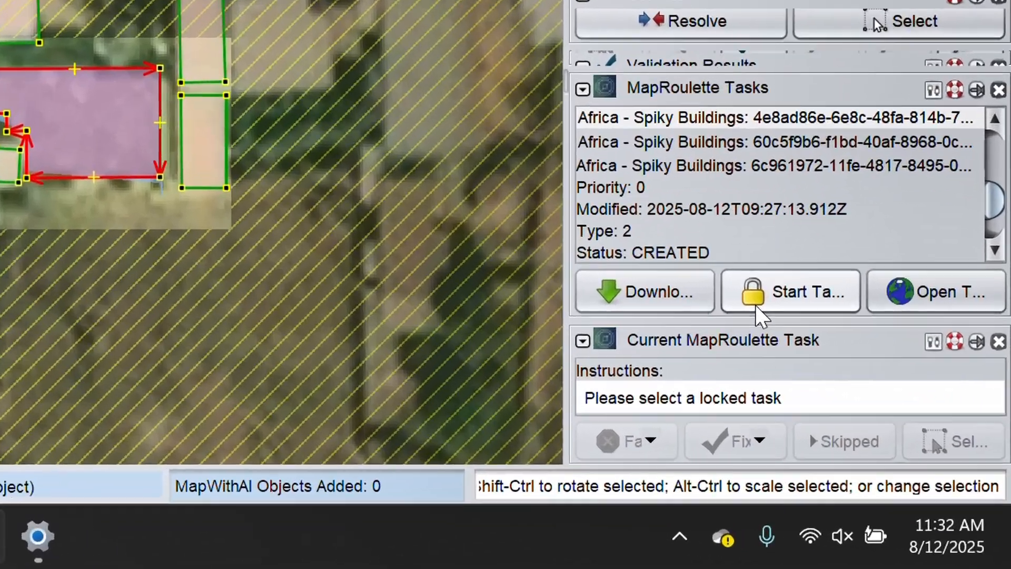
scroll(836, 329, "down", 2)
left_click(708, 141)
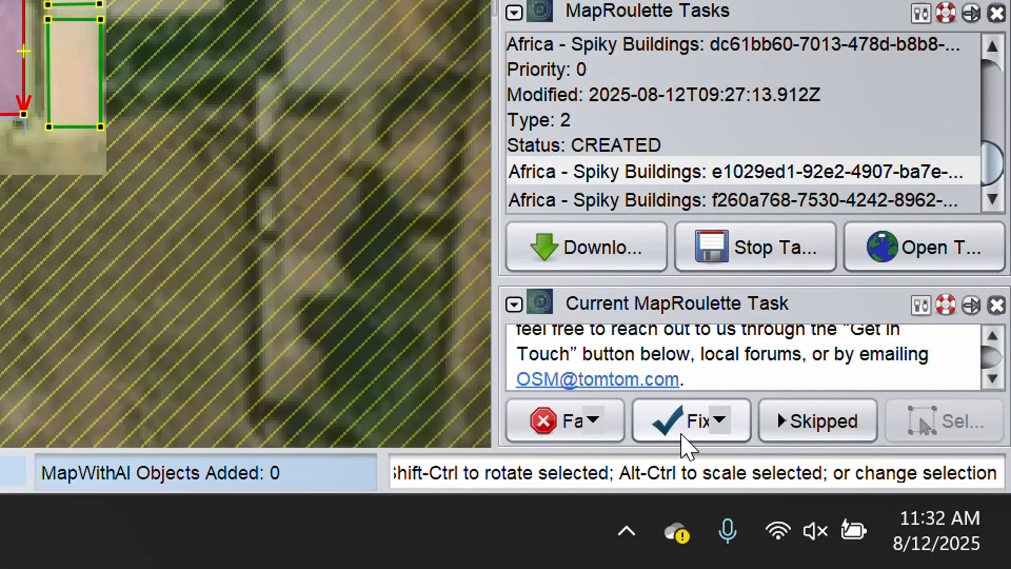
left_click(683, 429)
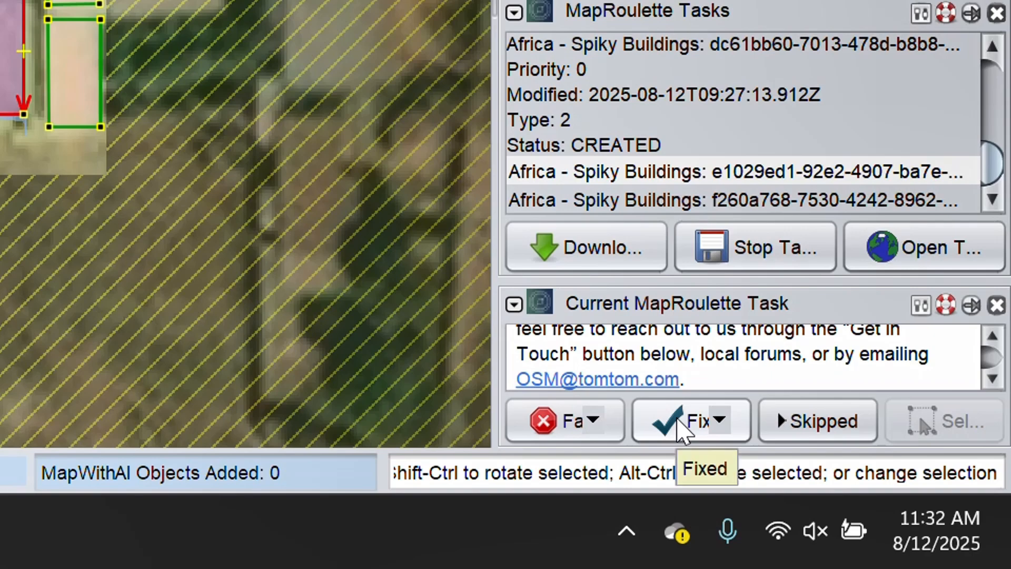
left_click(24, 156)
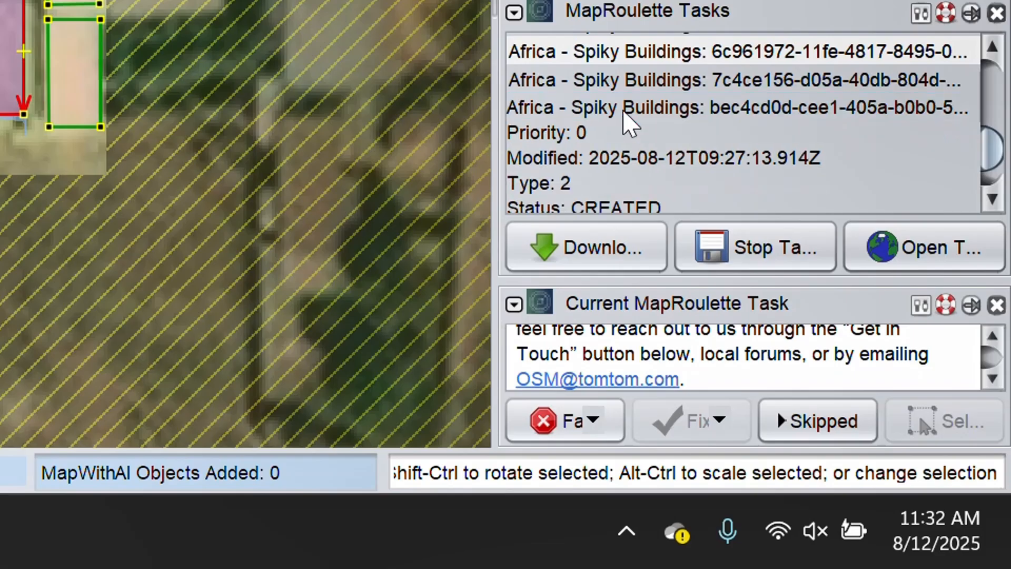
Review the bec4cd0d, dc61bb60 and e1029ed1 task entries, and switch to Edge to check the MapRoulette points.
left_click(637, 105)
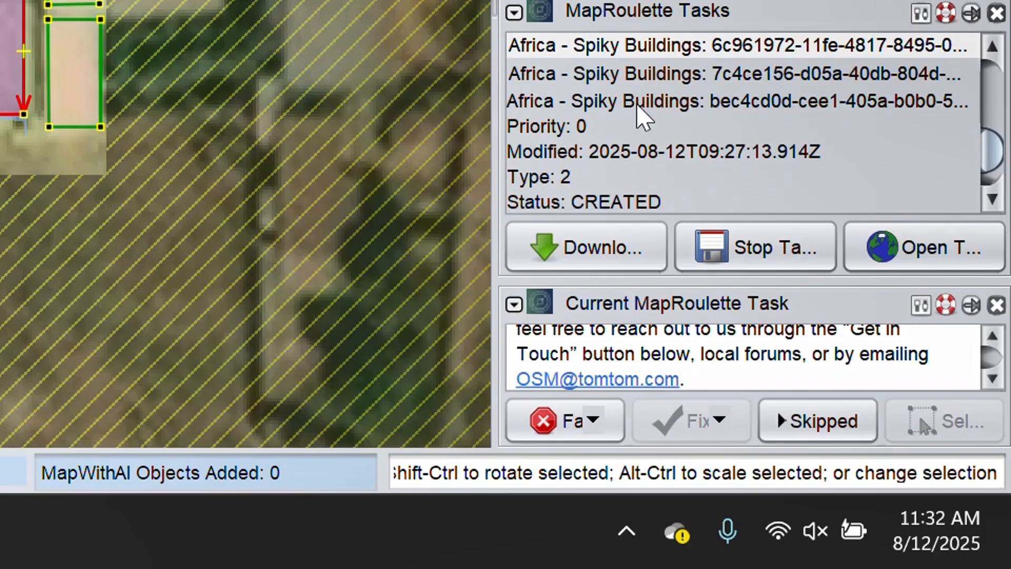
left_click(640, 74)
left_click(686, 203)
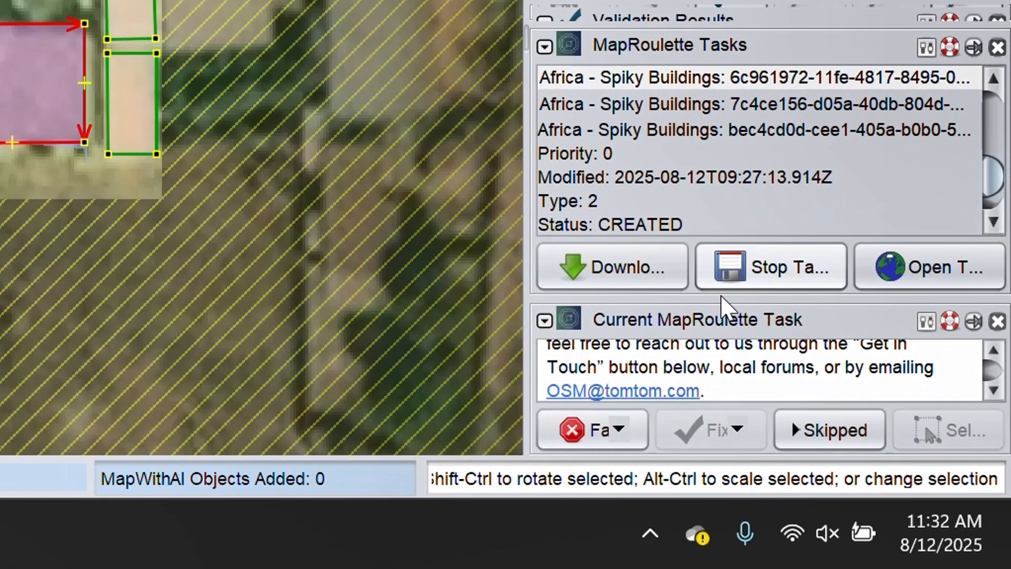
scroll(679, 177, "down", 1)
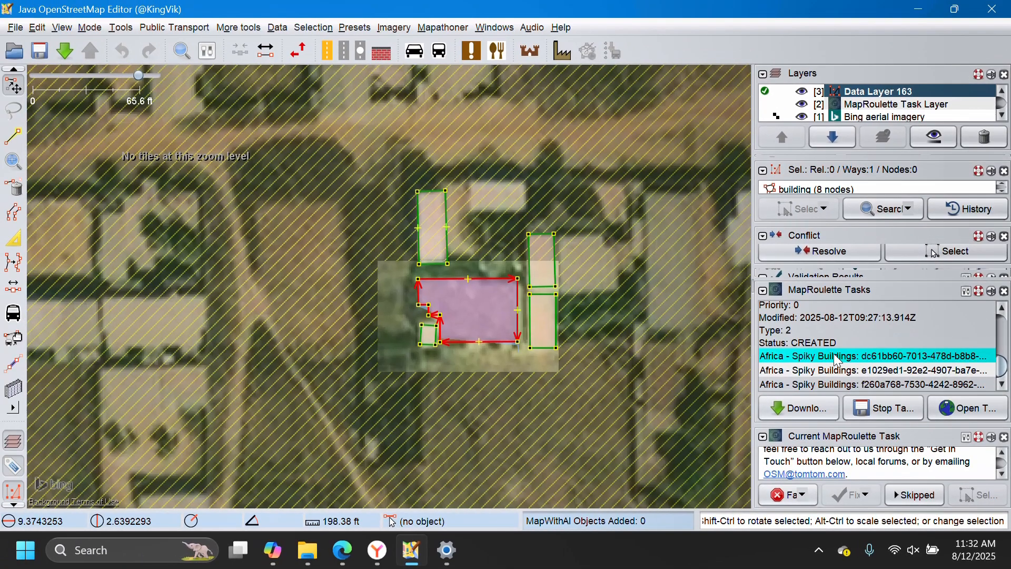
left_click(678, 175)
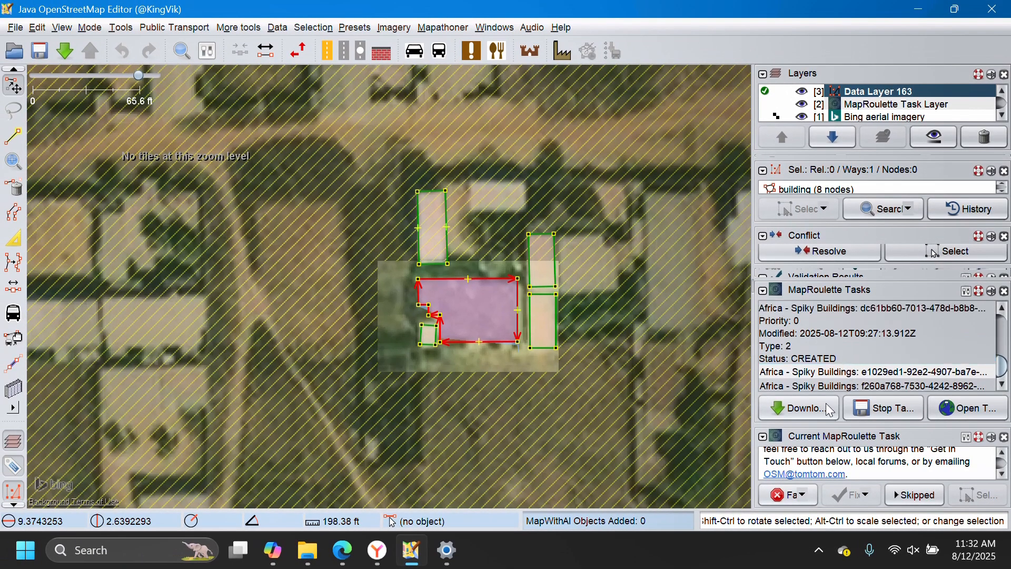
left_click(838, 372)
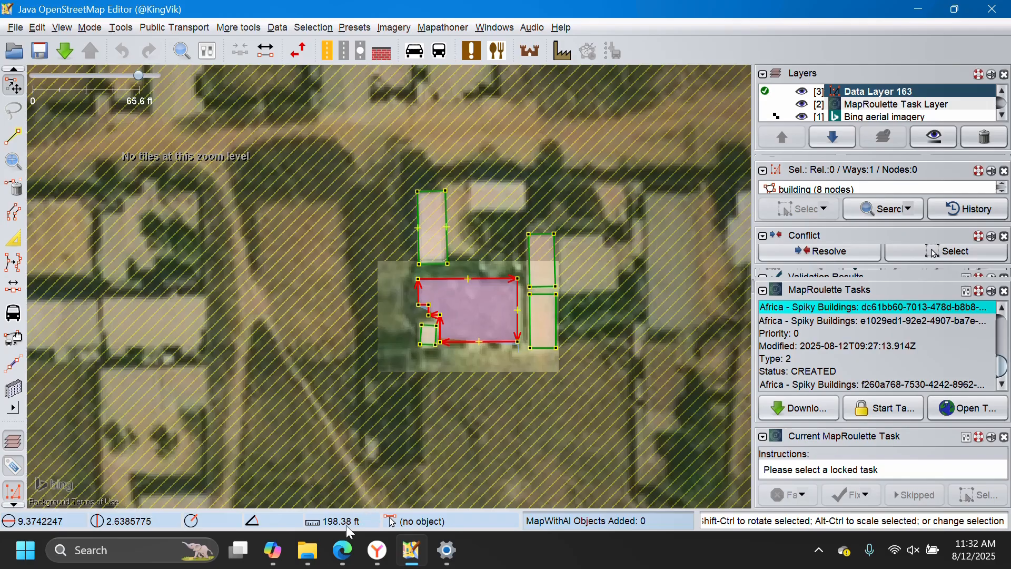
left_click(342, 550)
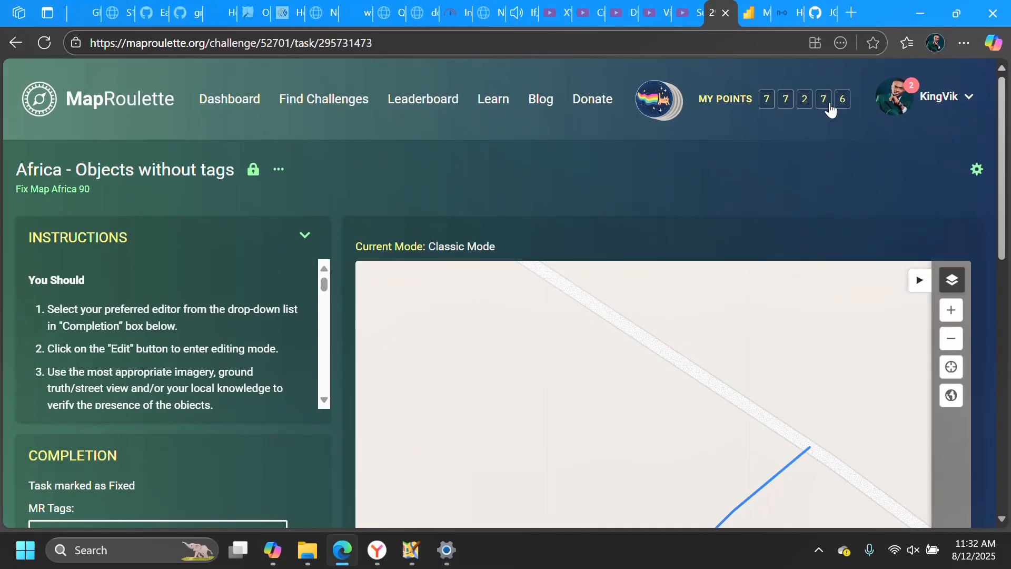
Switch back to JOSM, start the Spiky Buildings task beginning with 2c9d8d43 and download the OSM data for its area.
left_click(411, 550)
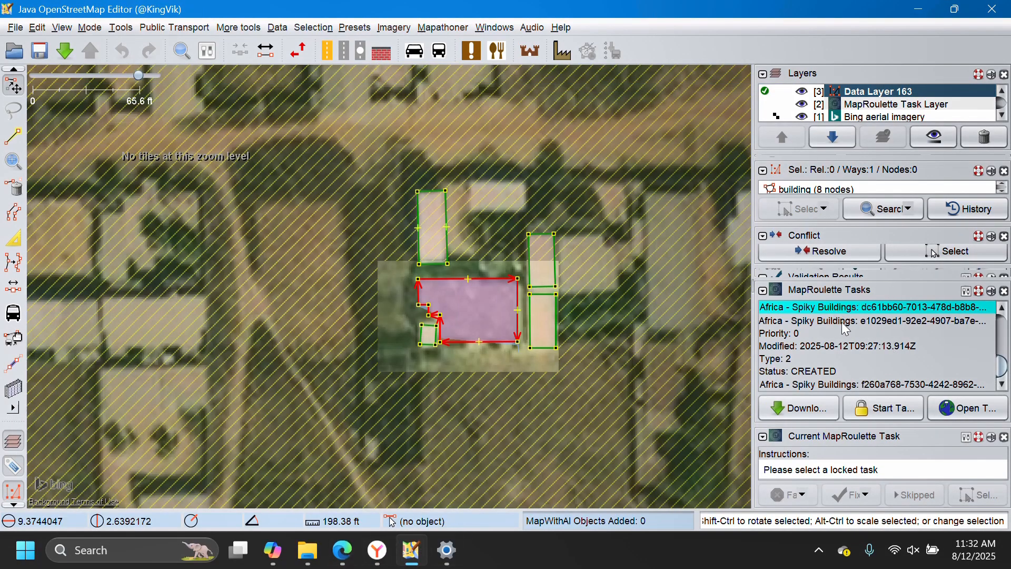
scroll(832, 342, "up", 5)
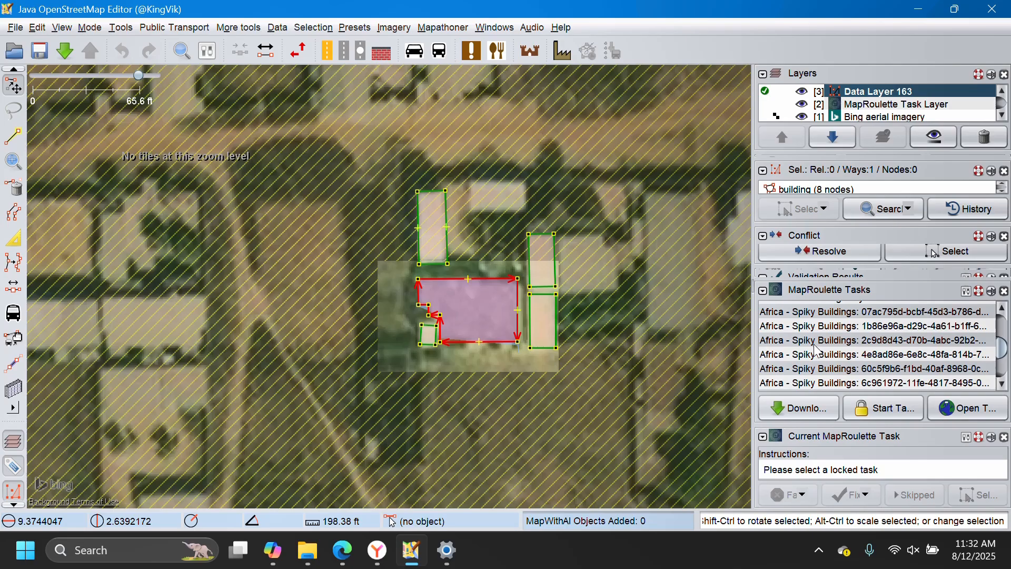
left_click(819, 342)
left_click(867, 413)
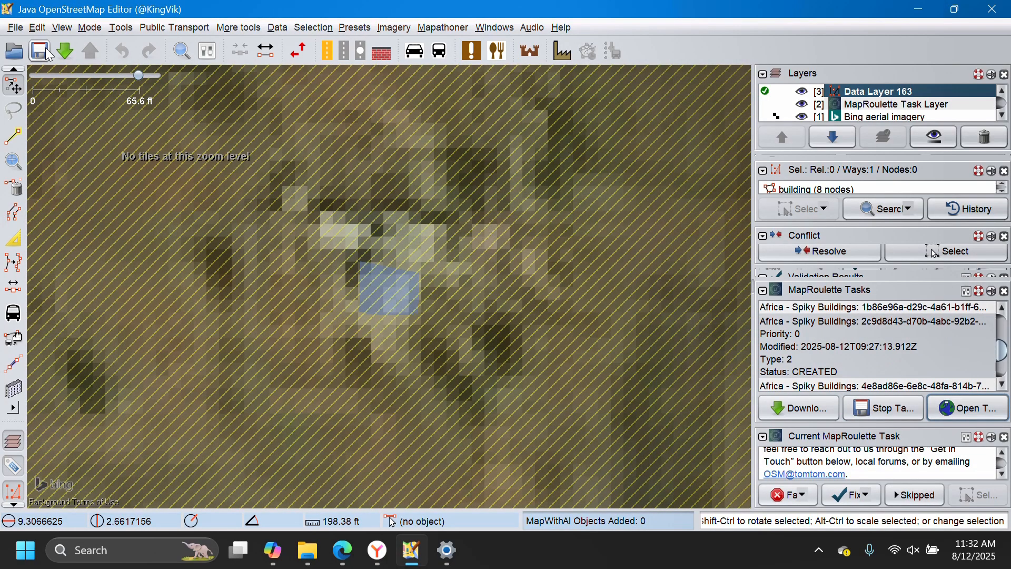
left_click(69, 50)
left_click(362, 466)
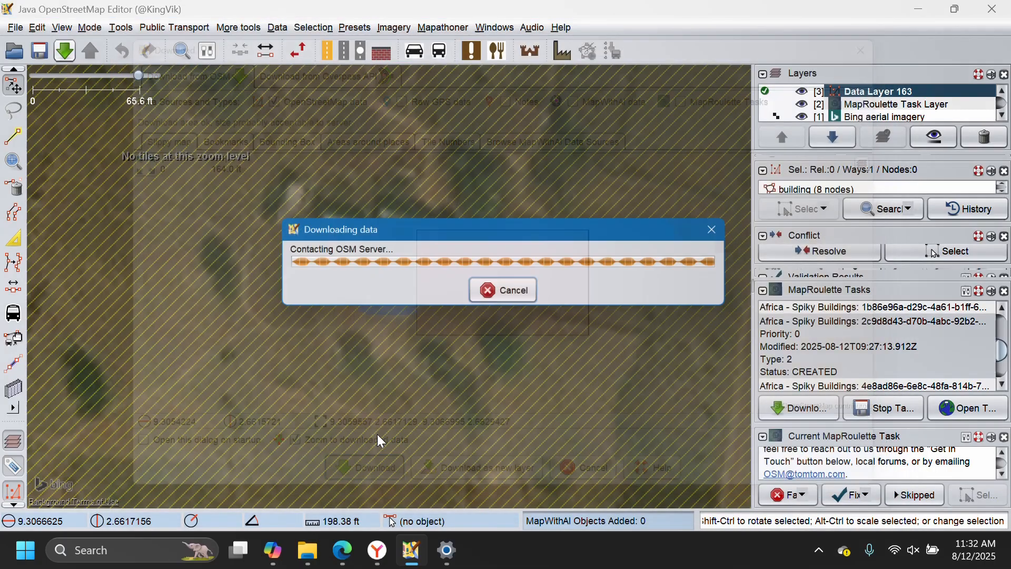
scroll(396, 279, "up", 4)
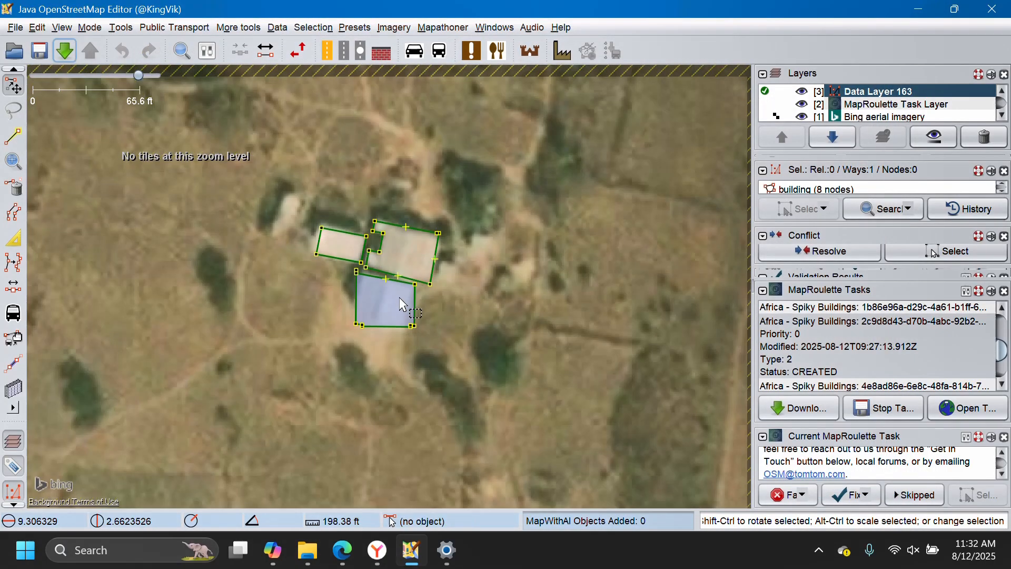
Delete the stray node at the highlighted building's northwest corner and square the building's outline to match the roof.
left_click(318, 246)
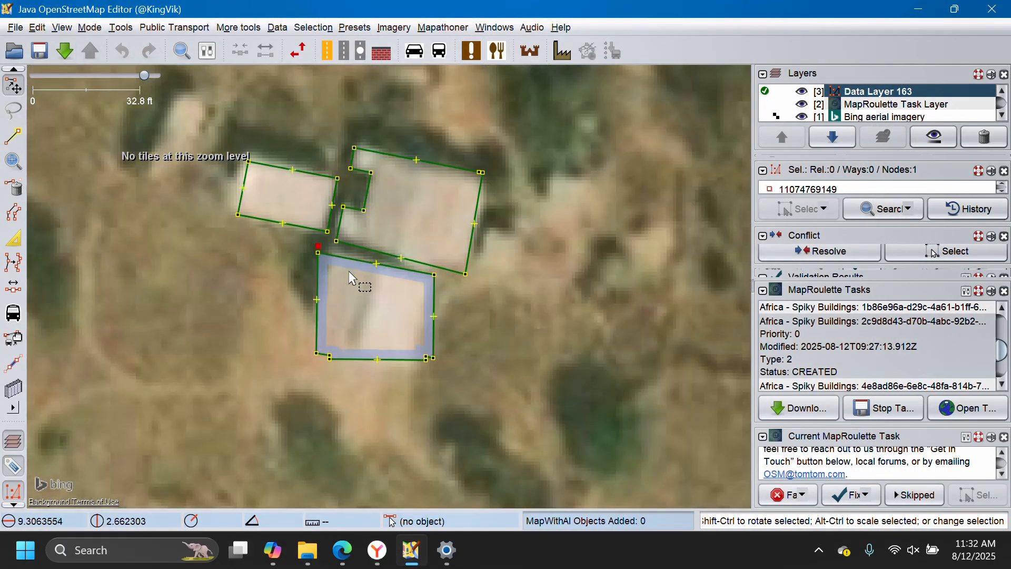
key("Delete")
left_click(351, 264)
left_click_drag(355, 269, 426, 334, "ctrl+shift")
left_click_drag(471, 365, 441, 378, "ctrl+shift")
scroll(400, 406, "up", 2)
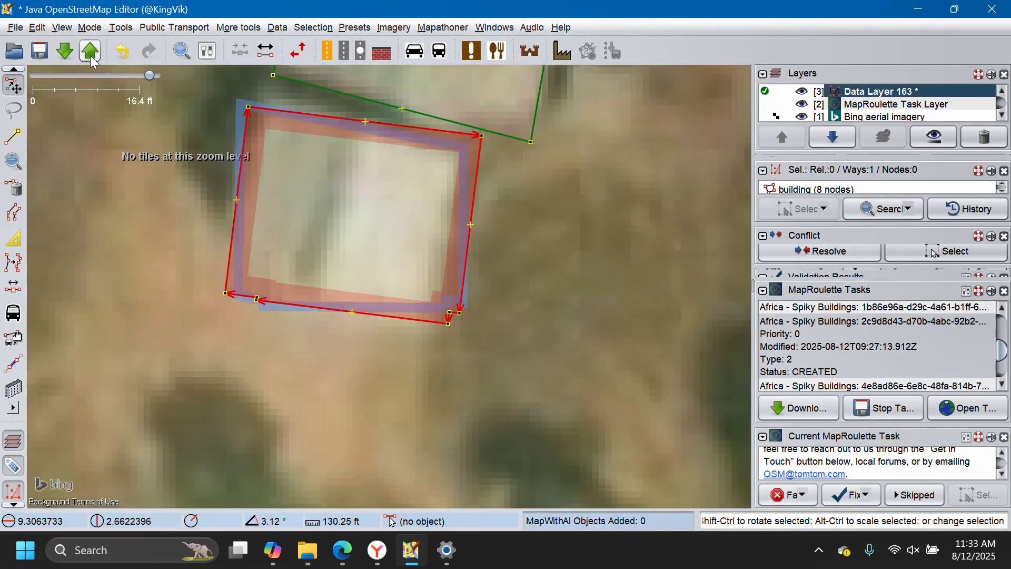
Mark the 2c9d8d43 task as Fixed and upload the building changes in Data Layer 163 to OpenStreetMap.
left_click(845, 498)
left_click(518, 358)
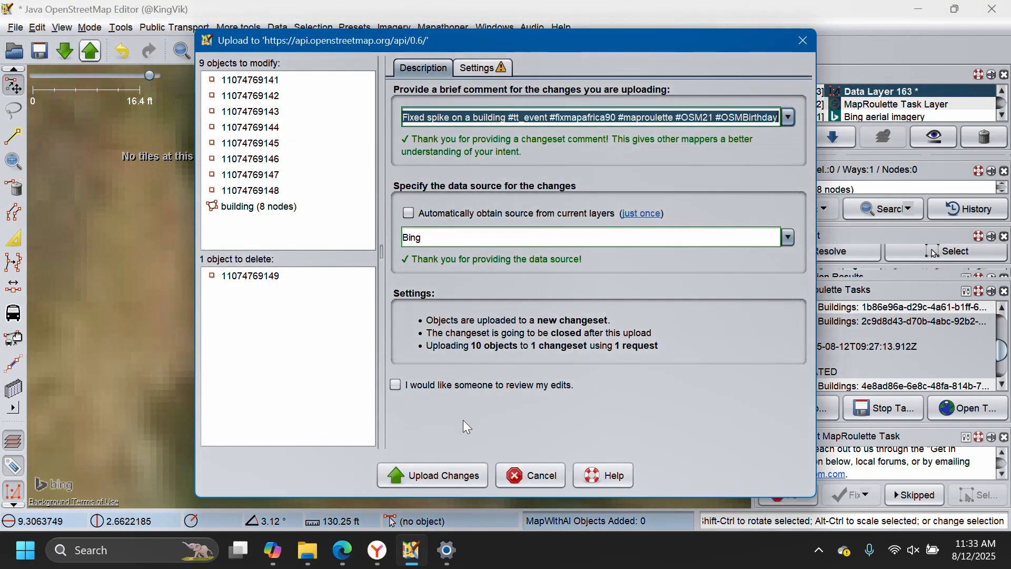
left_click(436, 476)
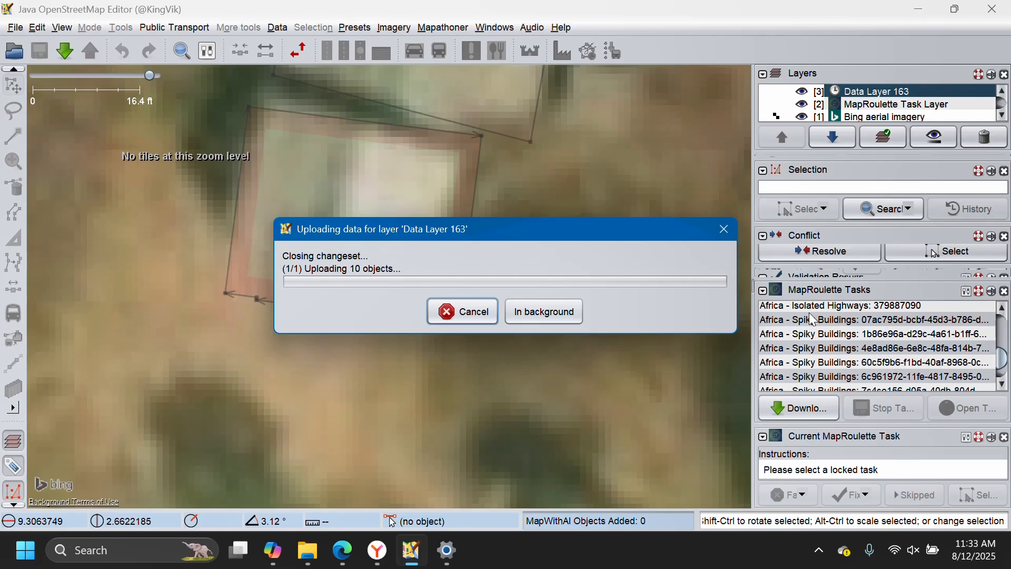
Start the Africa - Isolated Highways task 379887090 and download the OSM data around its highlighted road.
scroll(818, 323, "down", 1)
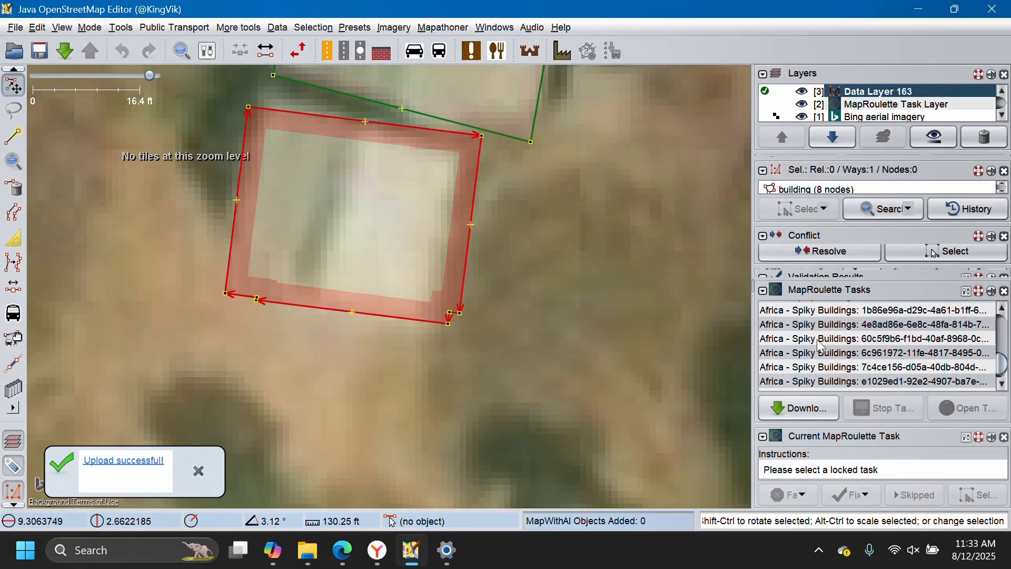
scroll(821, 346, "up", 1)
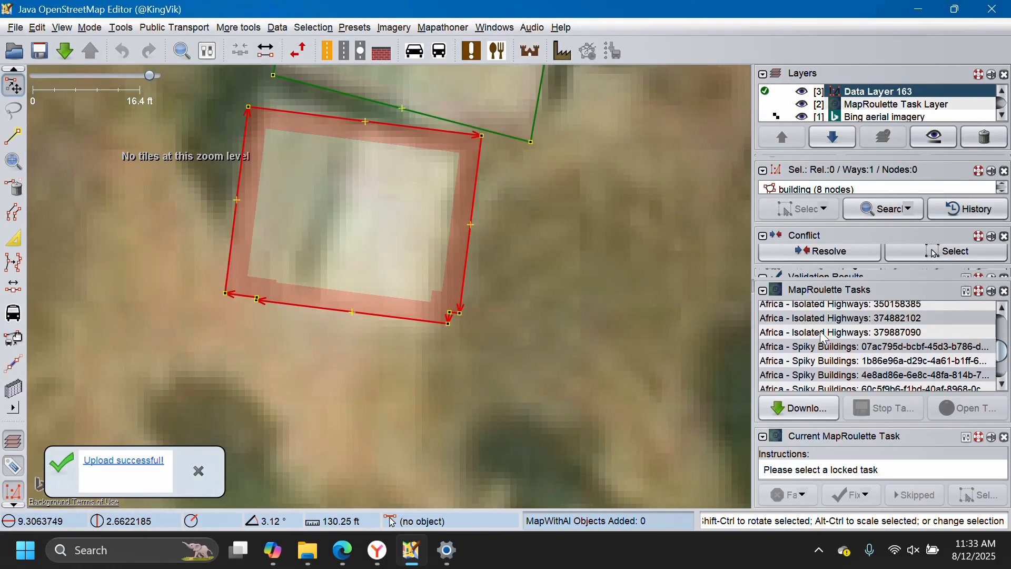
left_click(825, 333)
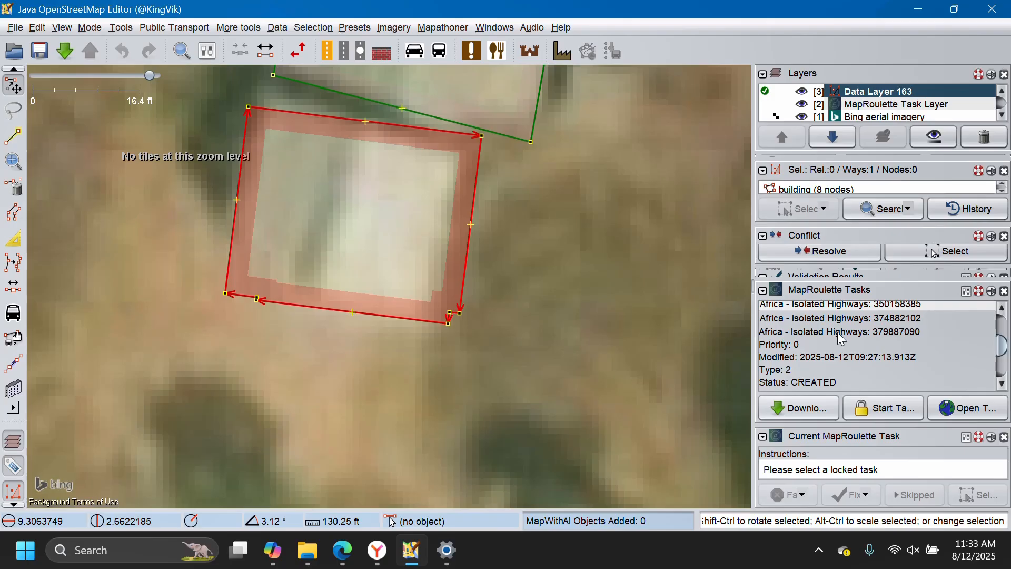
left_click(866, 413)
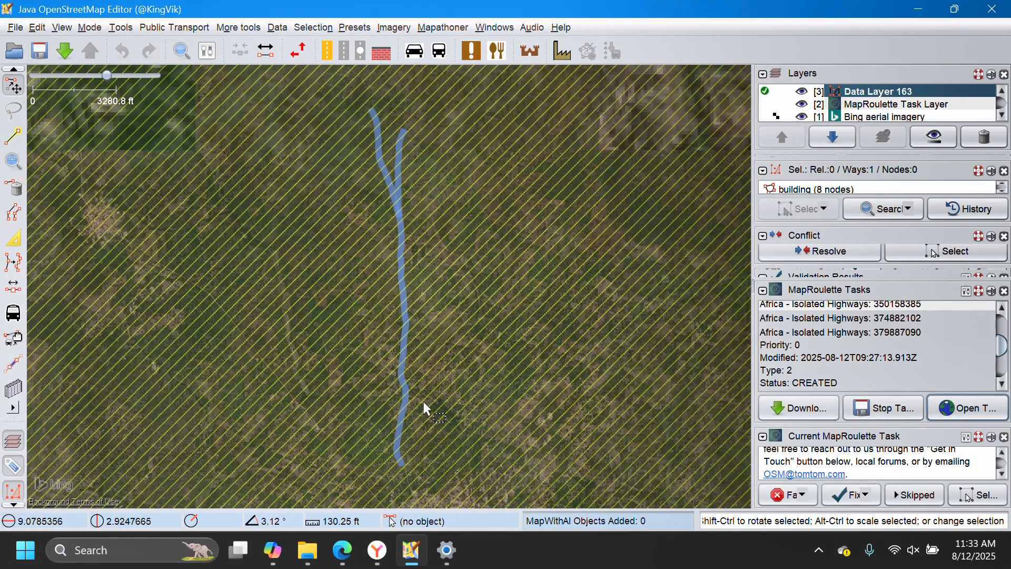
left_click(65, 52)
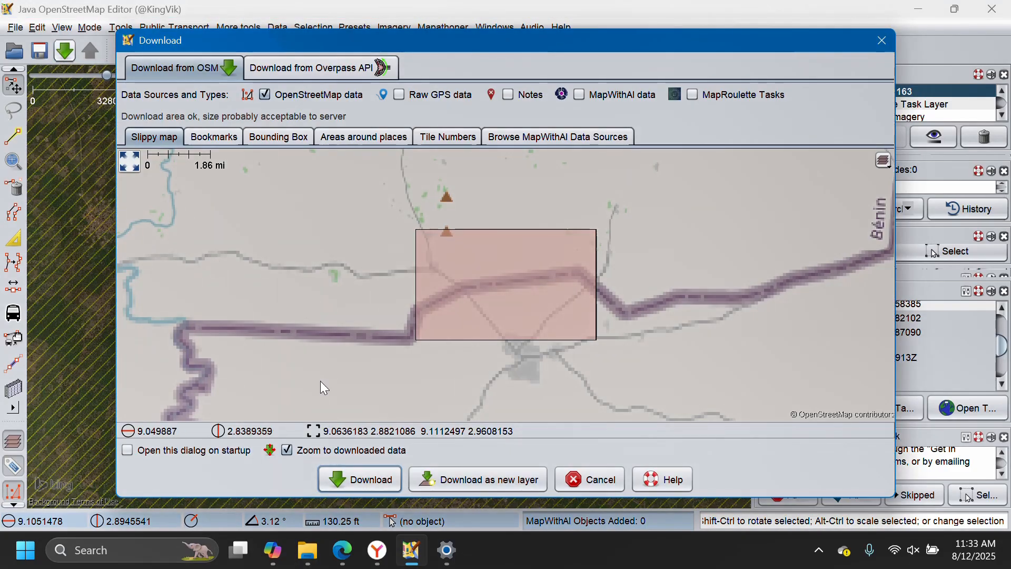
left_click(390, 473)
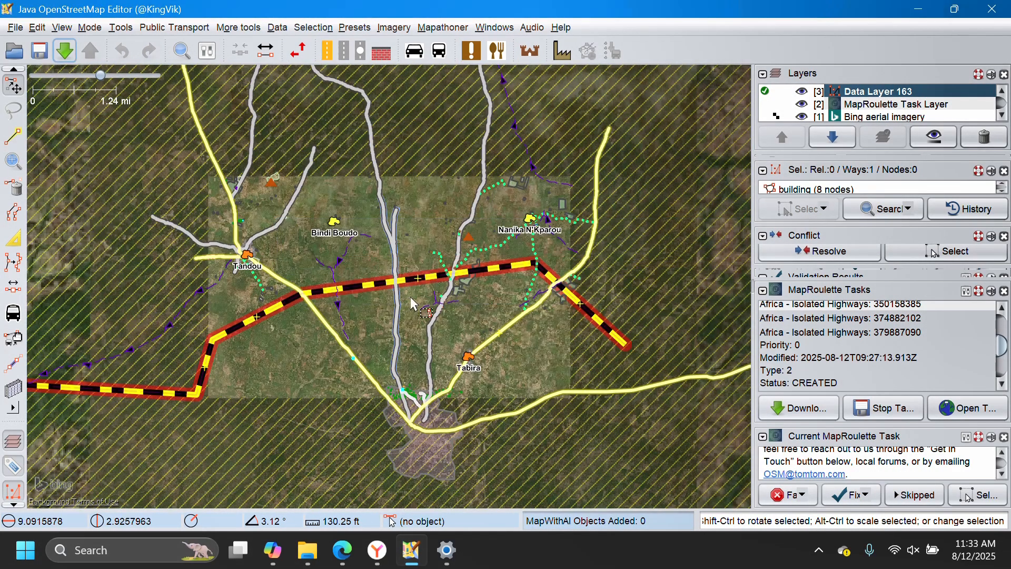
Follow the task's highlighted road north to its fork and select the node there to inspect the connection.
scroll(410, 392, "up", 3)
left_click_drag(441, 121, 433, 464)
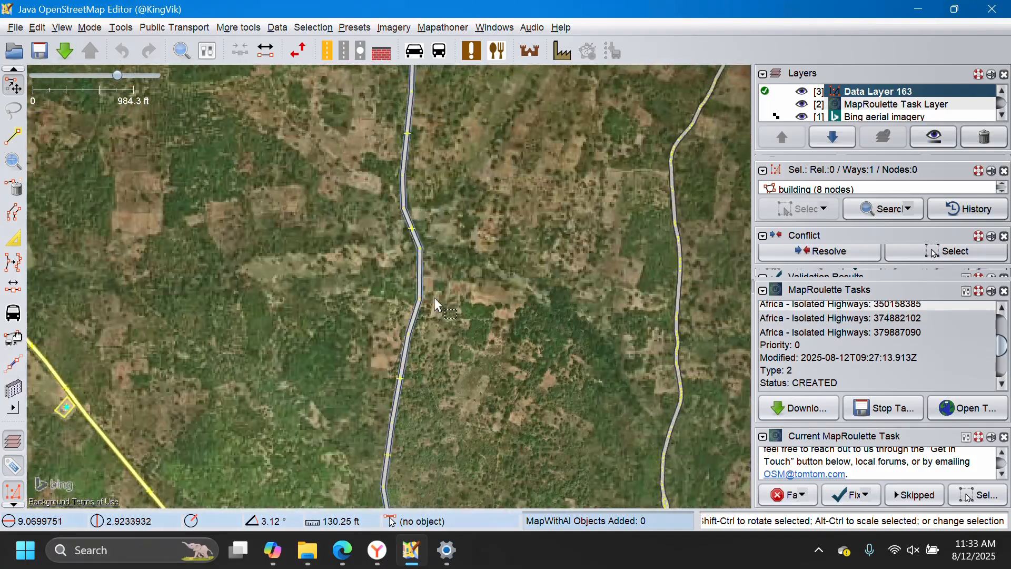
left_click_drag(443, 158, 438, 353)
left_click_drag(404, 246, 463, 502)
right_click(465, 529)
left_click_drag(459, 193, 482, 444)
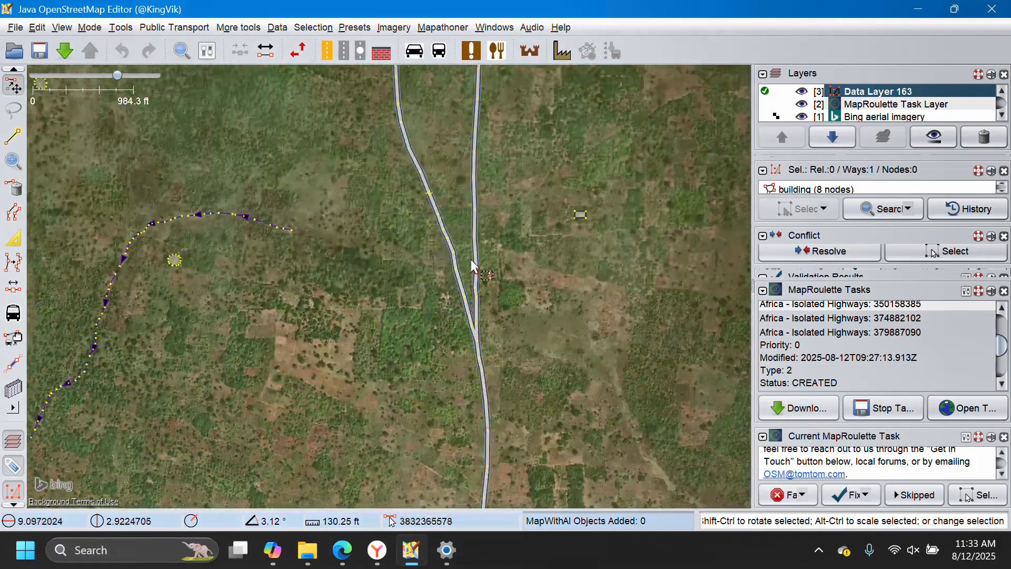
left_click(475, 288)
Trace the task road south to the town and select the unclassified highway beside the service road branches.
scroll(452, 268, "down", 5)
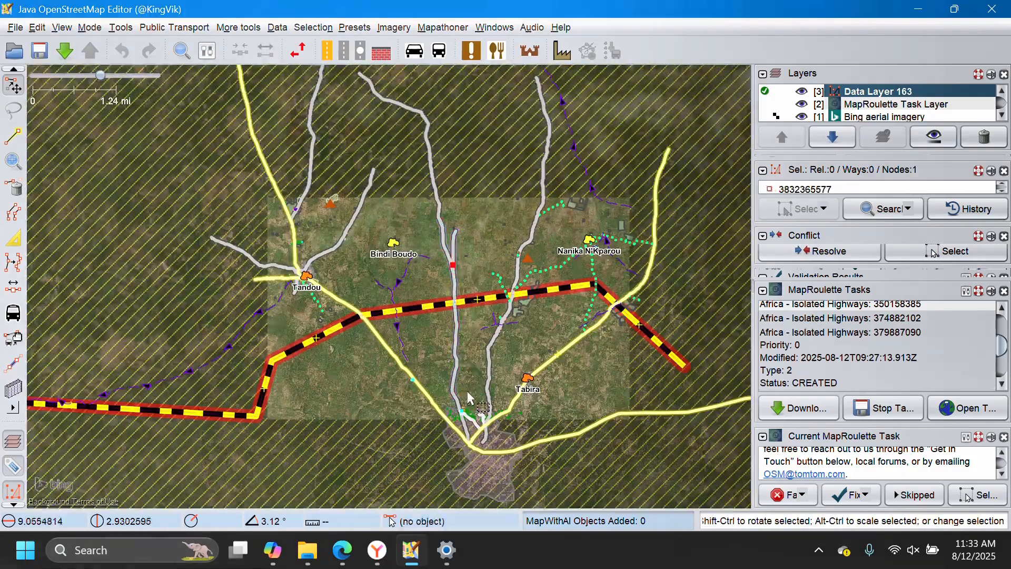
scroll(415, 316, "up", 5)
scroll(415, 316, "up", 5)
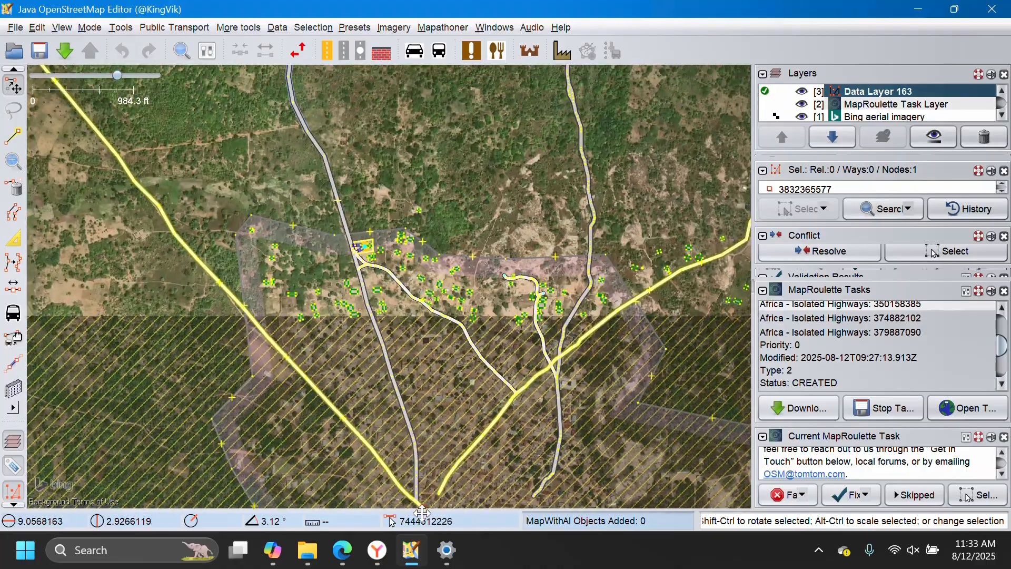
scroll(348, 234, "up", 3)
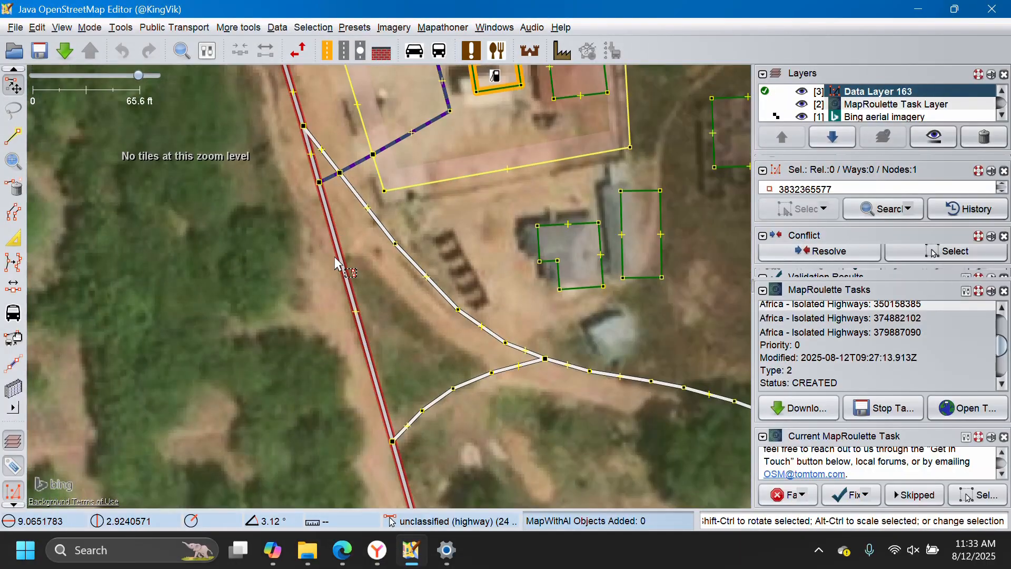
left_click(361, 283)
Download the missing OSM data around the selected highway's southern end and inspect its junction with the yellow road.
scroll(362, 283, "down", 4)
scroll(363, 283, "down", 5)
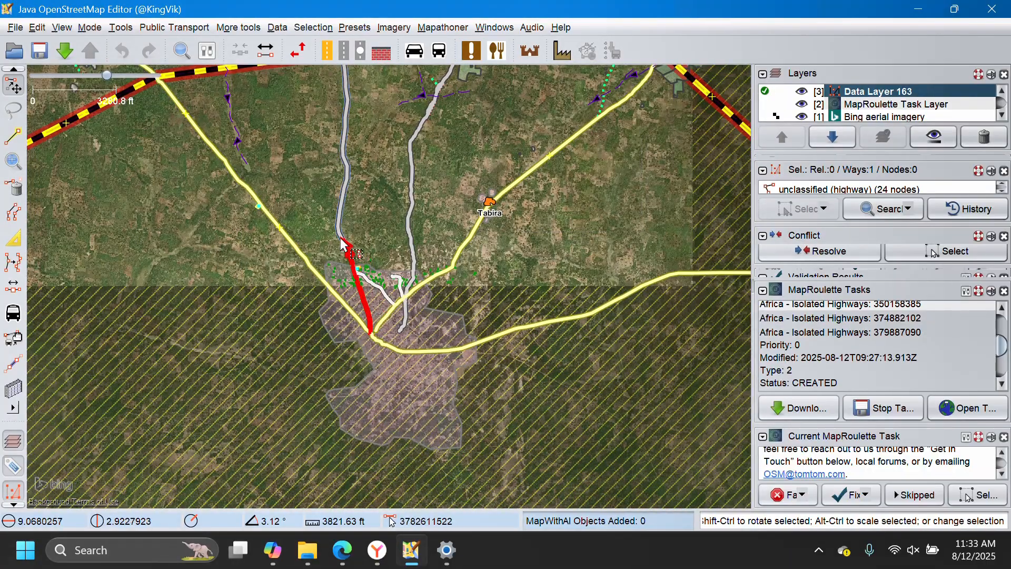
scroll(384, 383, "up", 6)
scroll(382, 359, "up", 3)
scroll(410, 379, "down", 8)
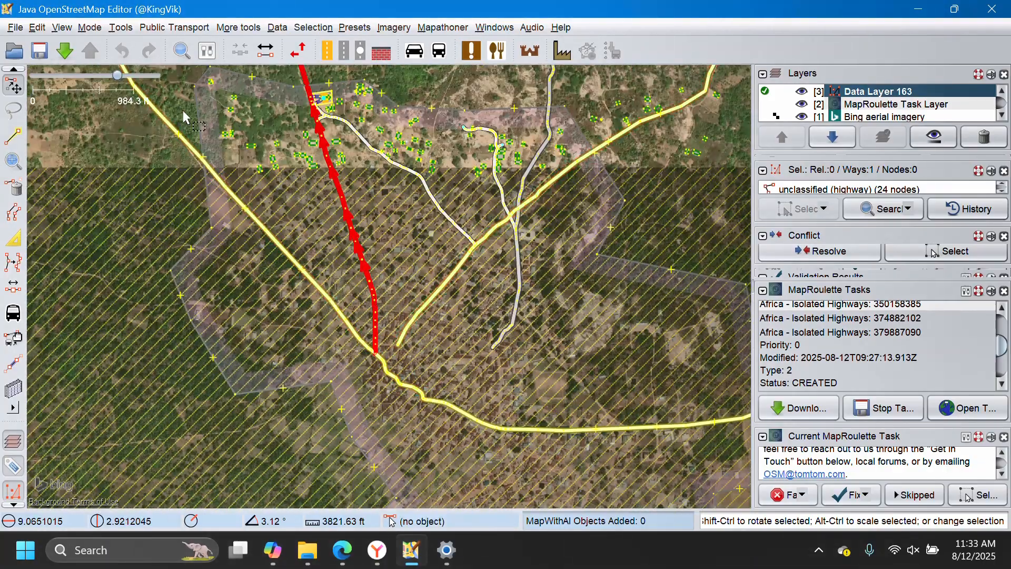
left_click(64, 50)
left_click(384, 478)
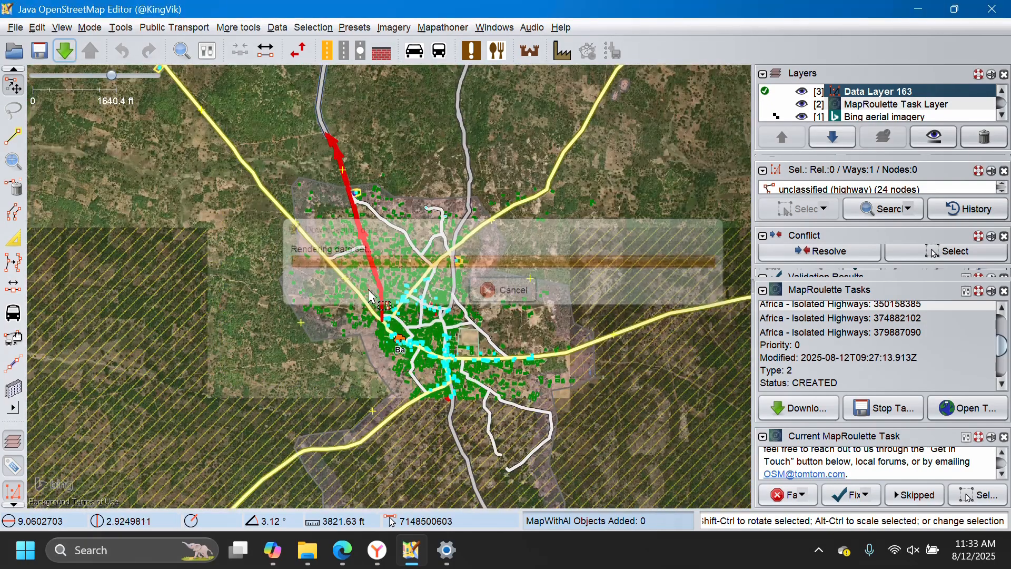
scroll(381, 371, "up", 4)
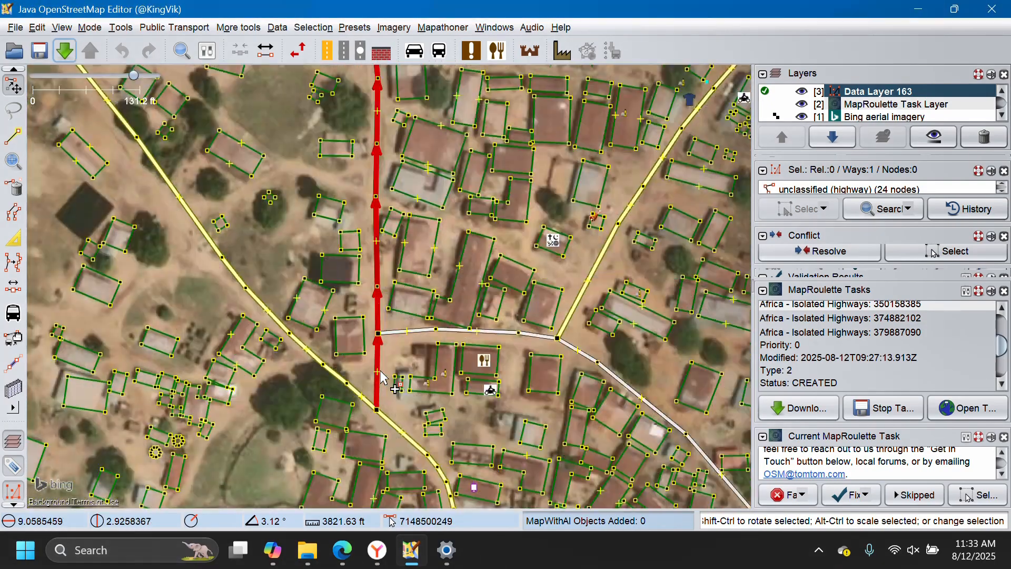
Combine the selected unclassified highway with the adjoining unclassified highway at its northern end.
scroll(377, 422, "down", 7)
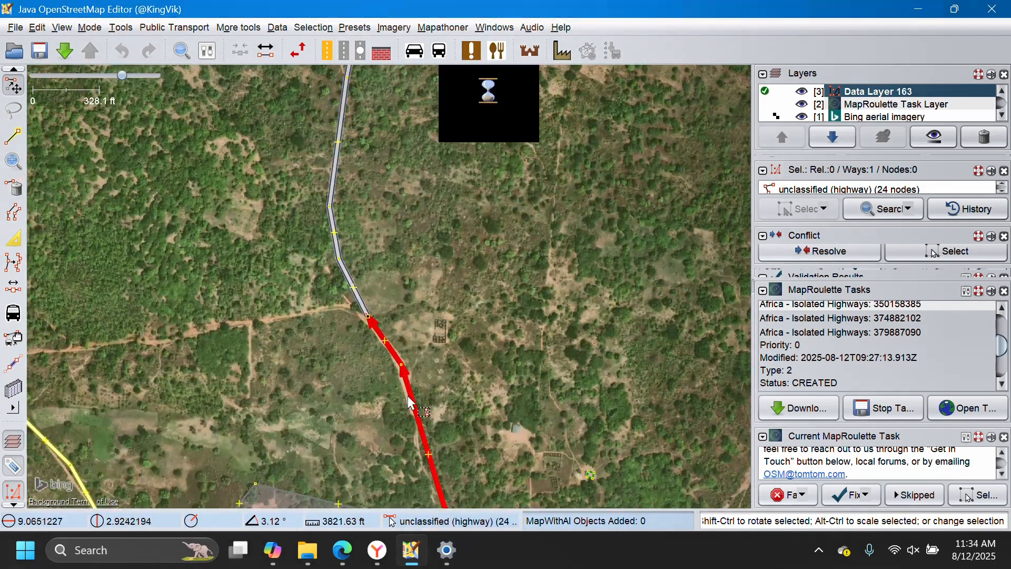
left_click(364, 308, "shift")
scroll(363, 309, "up", 3)
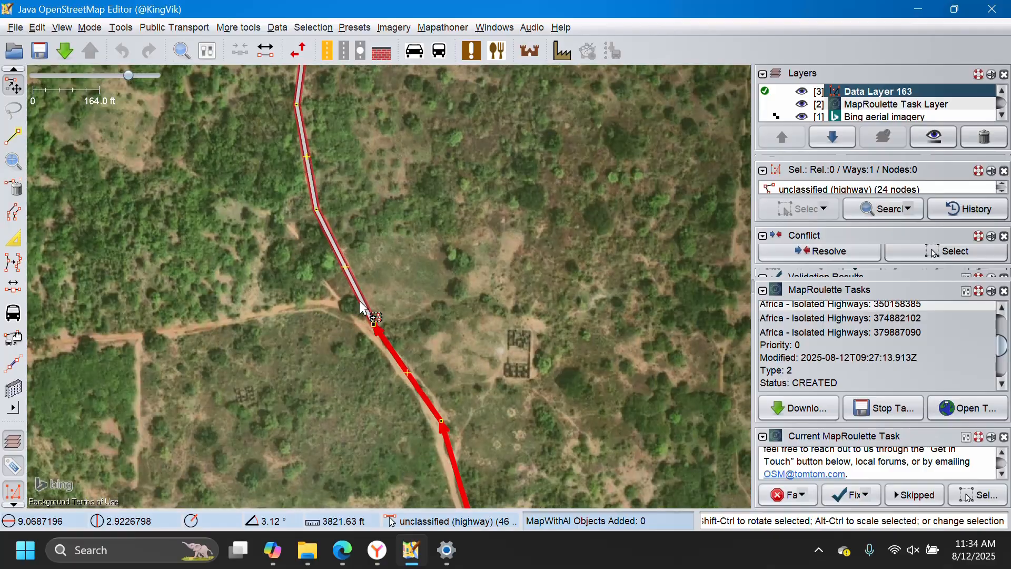
key("shift+c")
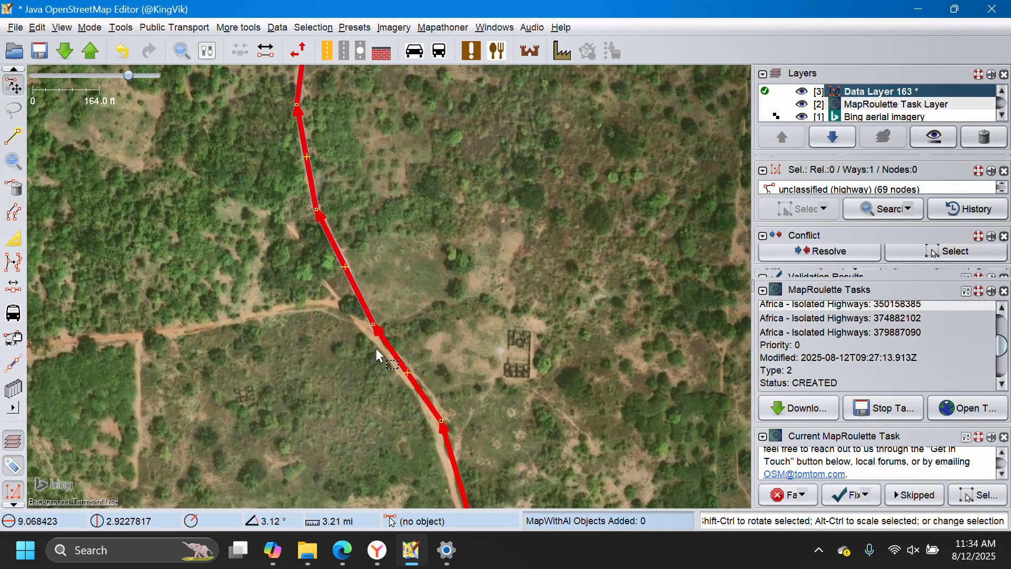
Merge the overlapping end nodes of the two unclassified highways running side by side farther north along the task road.
scroll(368, 316, "down", 10)
scroll(390, 288, "up", 7)
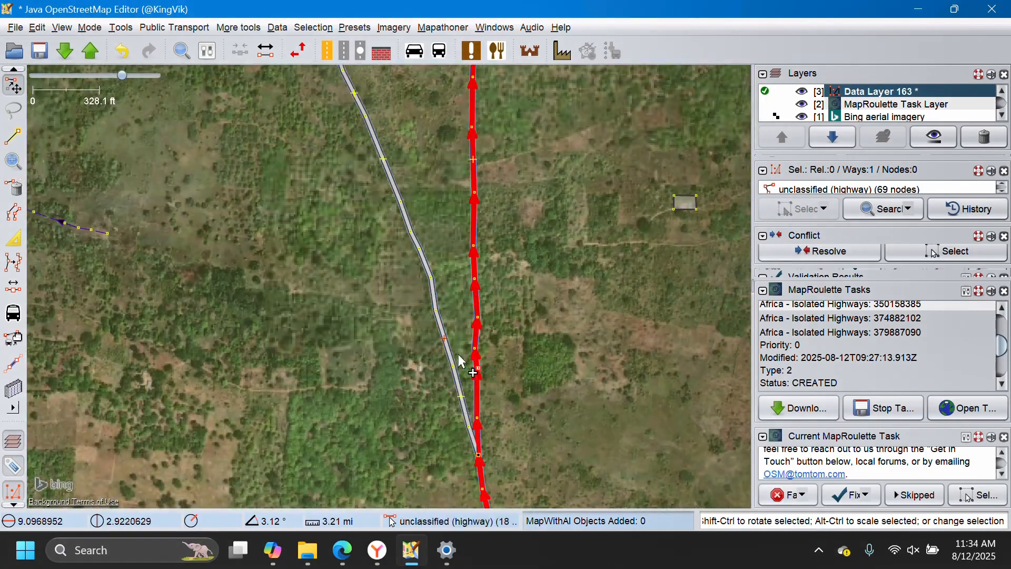
scroll(459, 264, "up", 1)
scroll(459, 265, "down", 4)
scroll(409, 170, "up", 6)
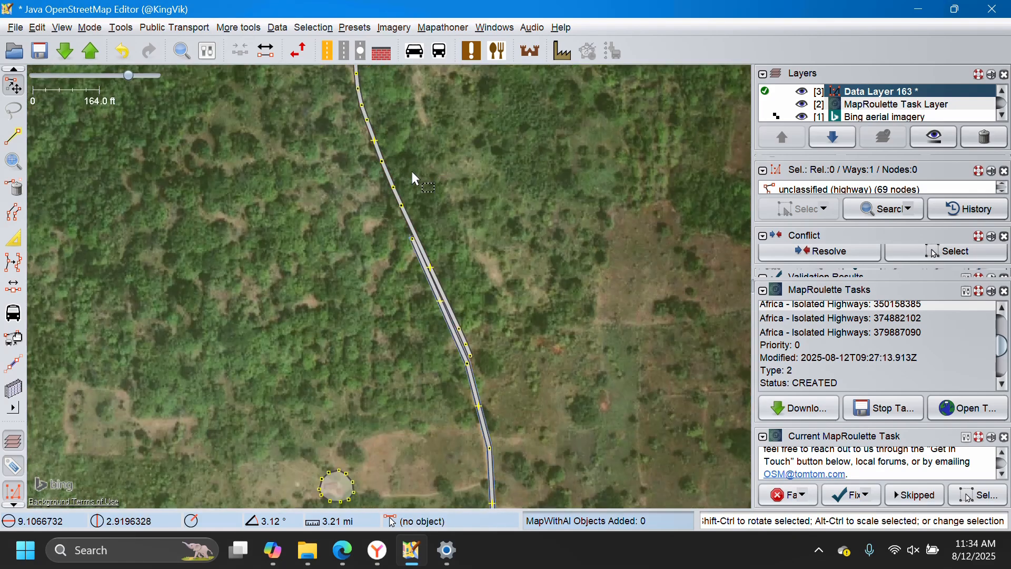
scroll(421, 267, "up", 2)
left_click_drag(482, 364, 425, 284)
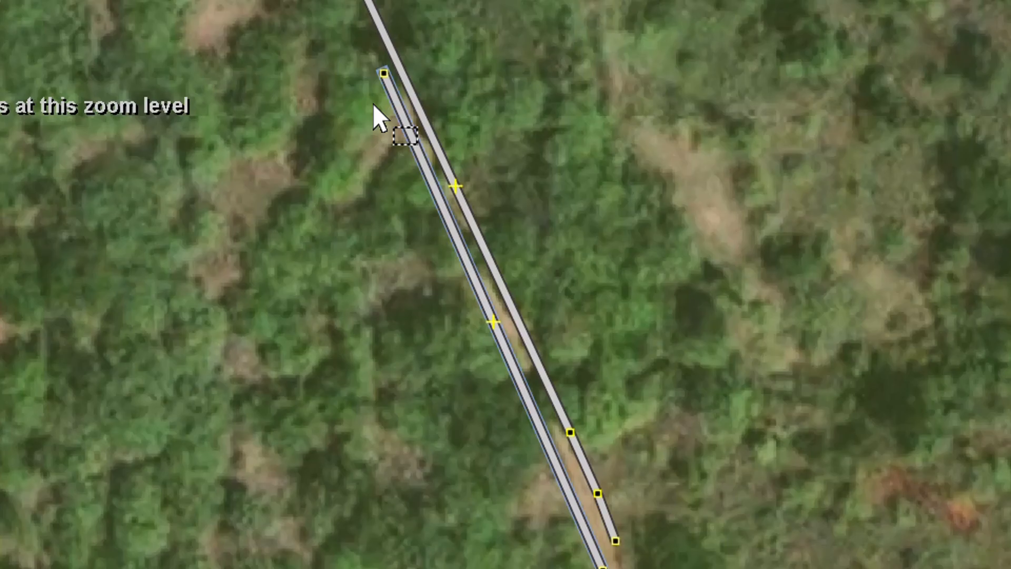
left_click_drag(316, 31, 707, 568)
key("m")
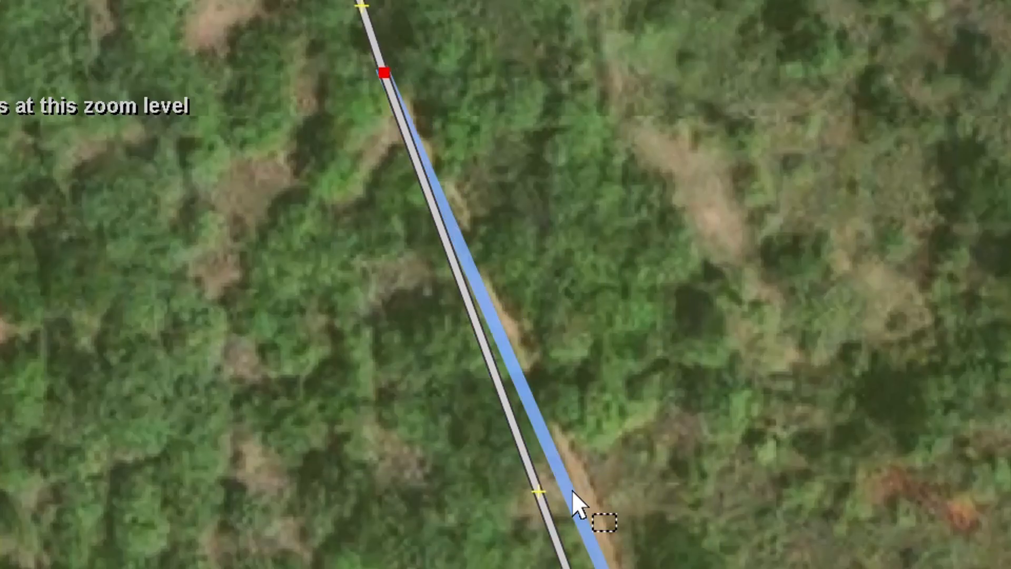
Realign the joined unclassified highway with the dirt road on the imagery and select the whole way.
left_click_drag(533, 498, 565, 474)
left_click_drag(478, 212, 521, 378)
left_click(415, 194)
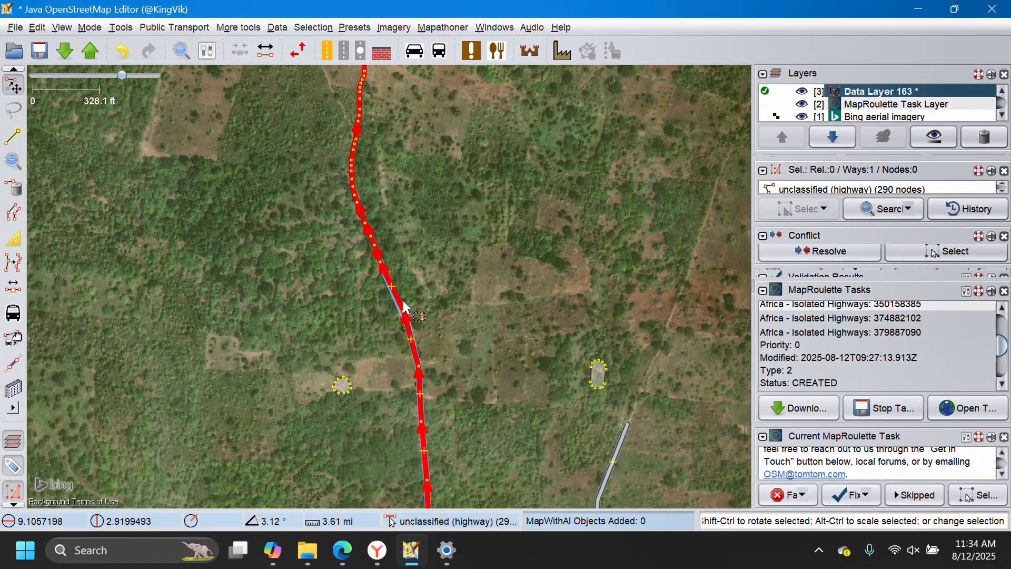
Mark the isolated highway task as Fixed without feedback and upload the corrections with Bing as the source.
scroll(415, 292, "down", 4)
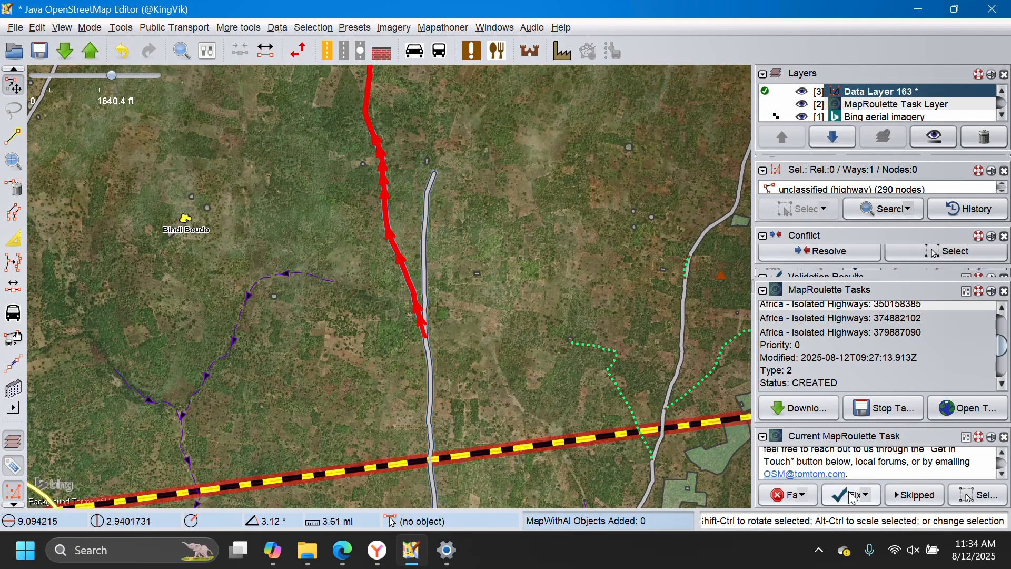
scroll(822, 337, "up", 2)
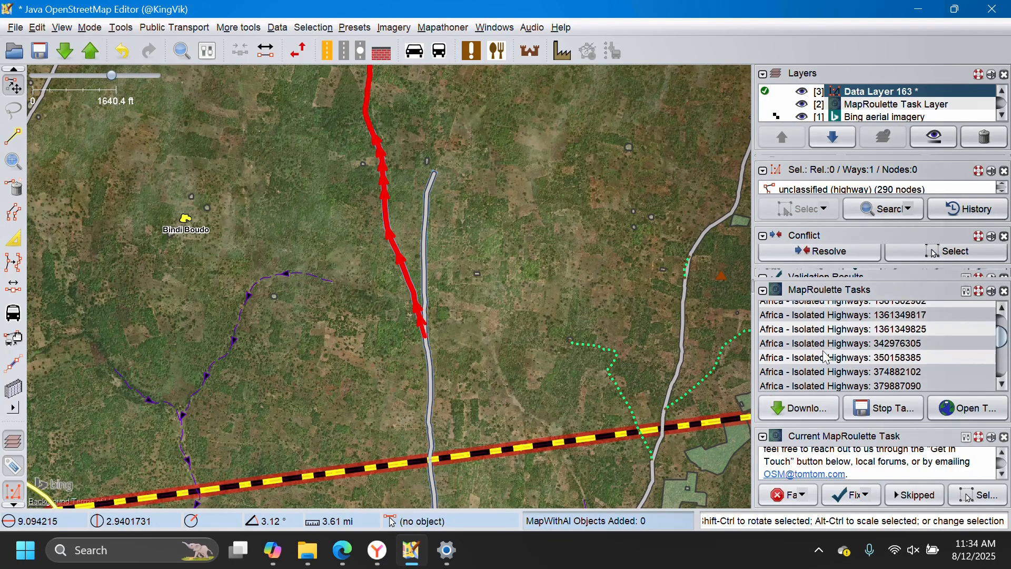
scroll(838, 339, "down", 5)
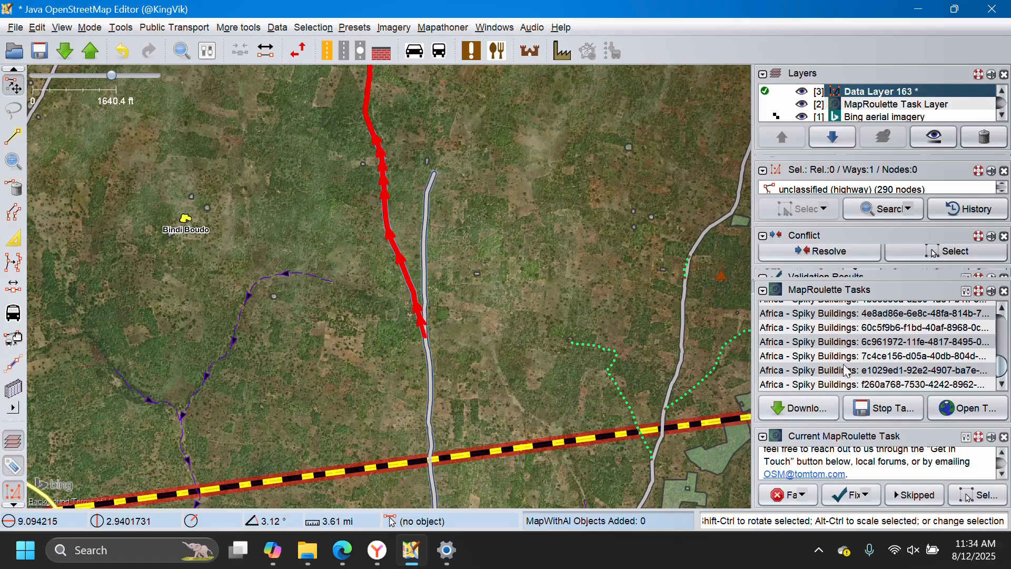
left_click(846, 498)
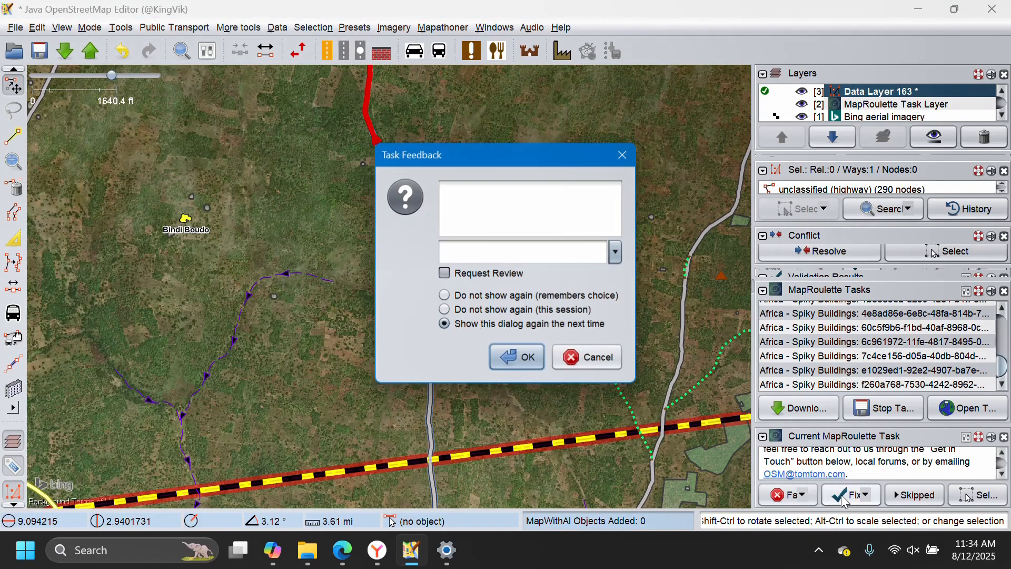
left_click(520, 361)
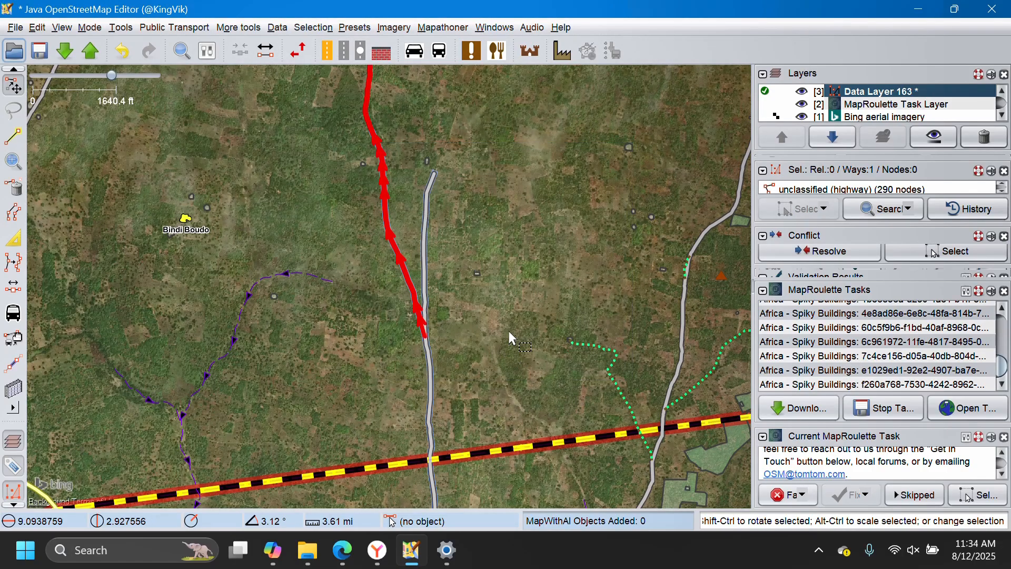
left_click(90, 55)
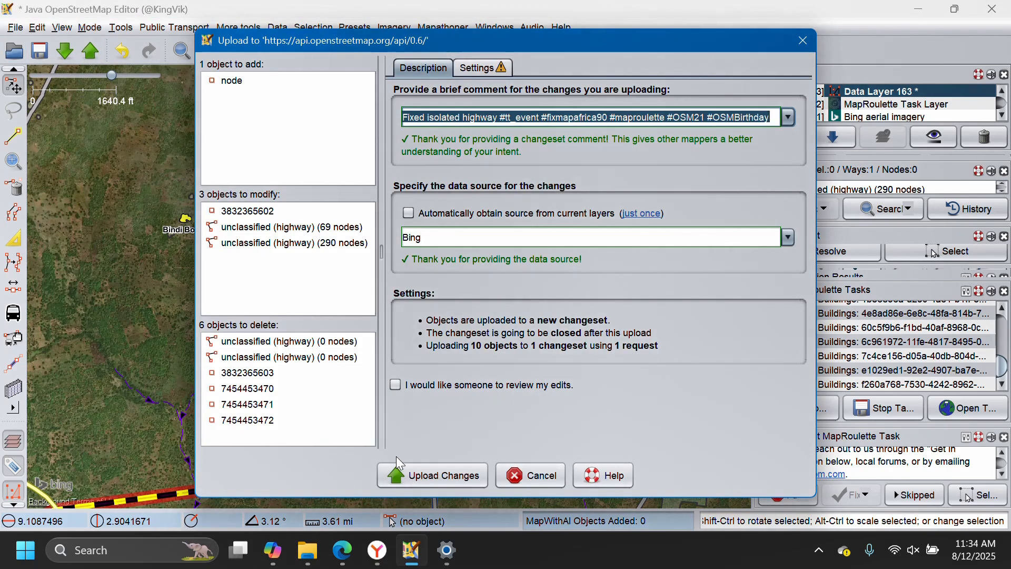
left_click(401, 475)
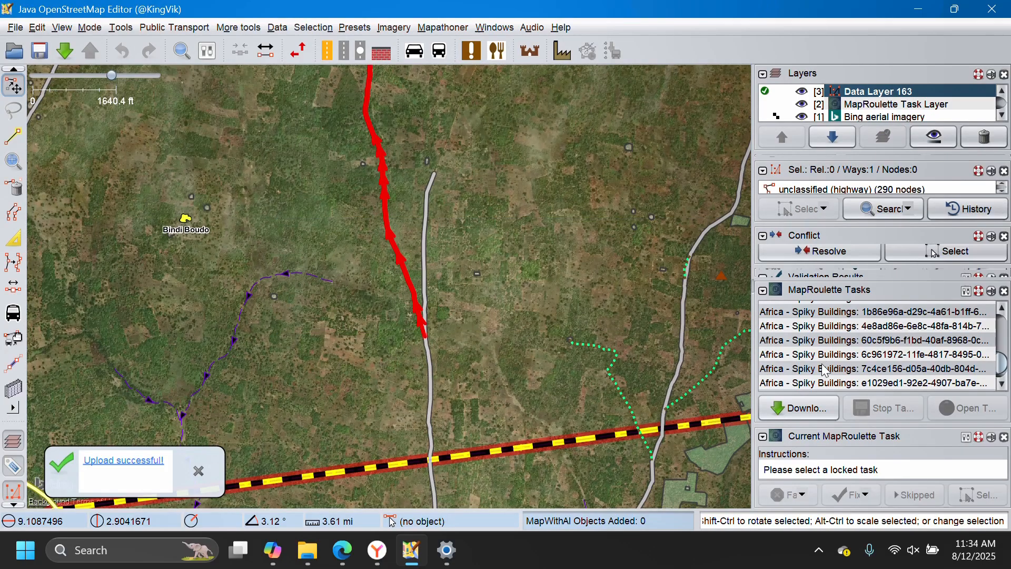
Look through the remaining Isolated Highways and Spiky Buildings tasks for the next one to work on.
scroll(821, 353, "down", 1)
scroll(821, 355, "up", 2)
scroll(824, 352, "down", 2)
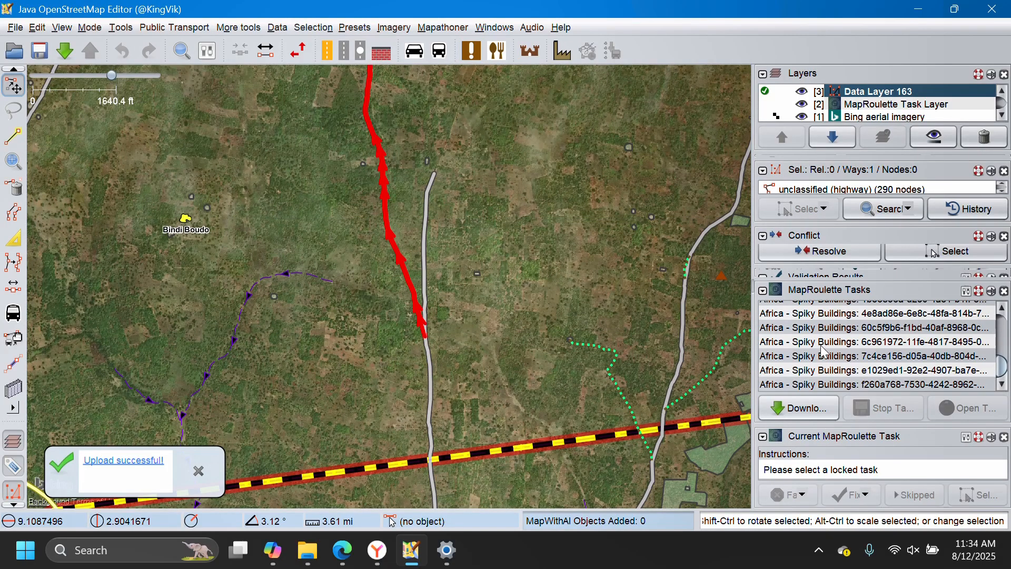
scroll(826, 345, "up", 2)
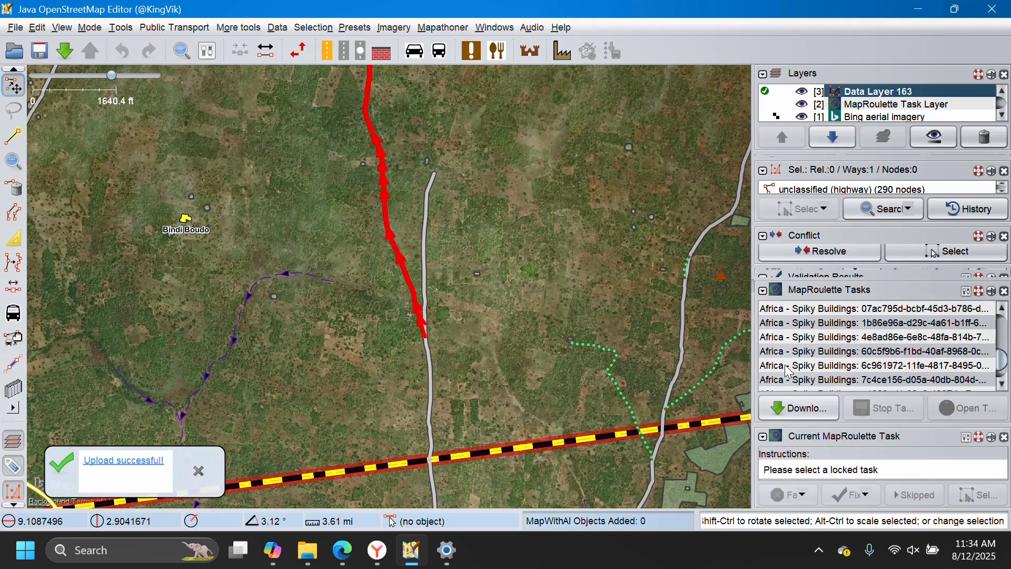
left_click(342, 550)
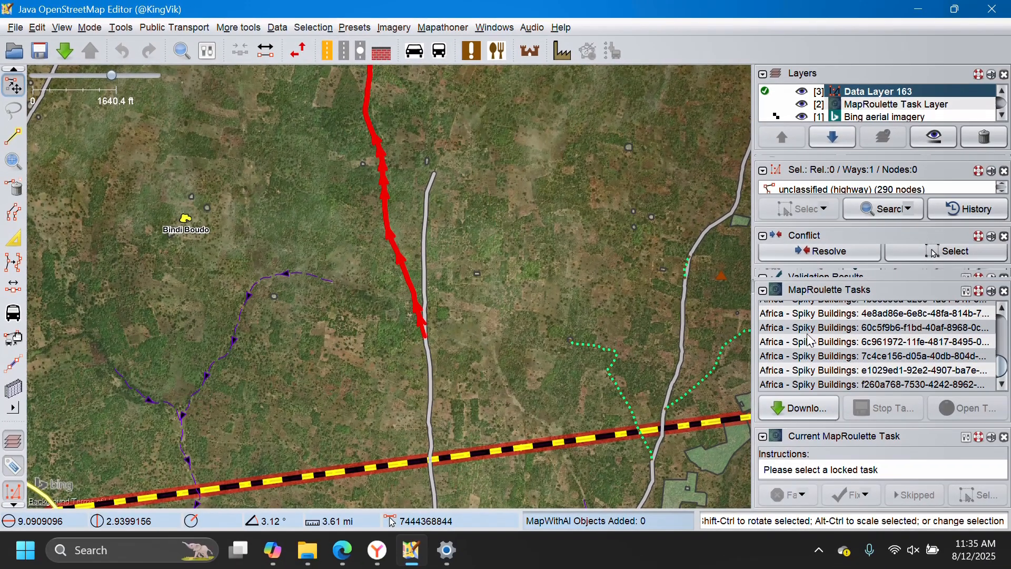
scroll(816, 344, "up", 5)
scroll(814, 342, "down", 10)
scroll(805, 352, "up", 10)
scroll(824, 351, "down", 3)
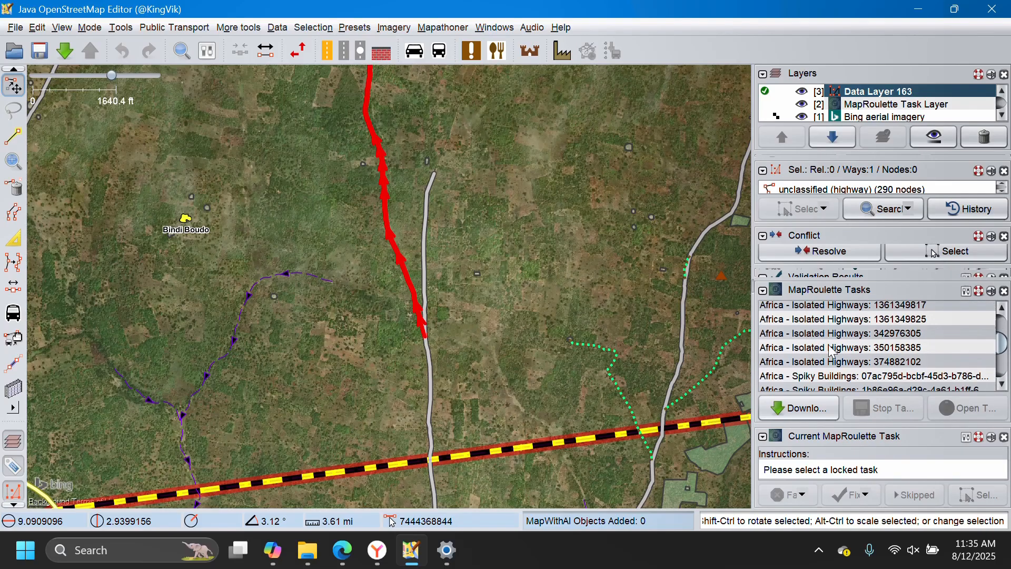
scroll(595, 315, "down", 6)
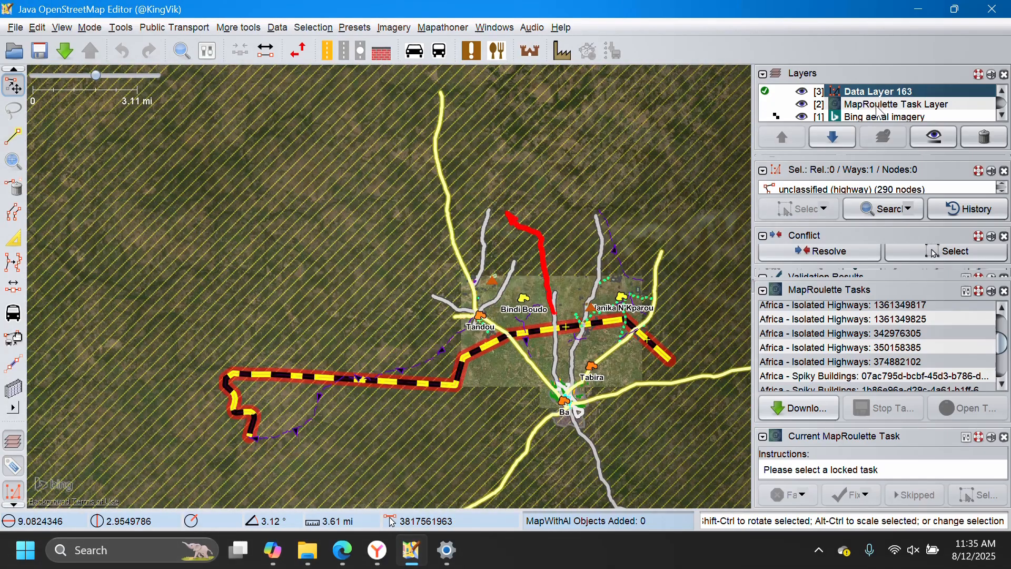
scroll(852, 345, "up", 1)
left_click(839, 328)
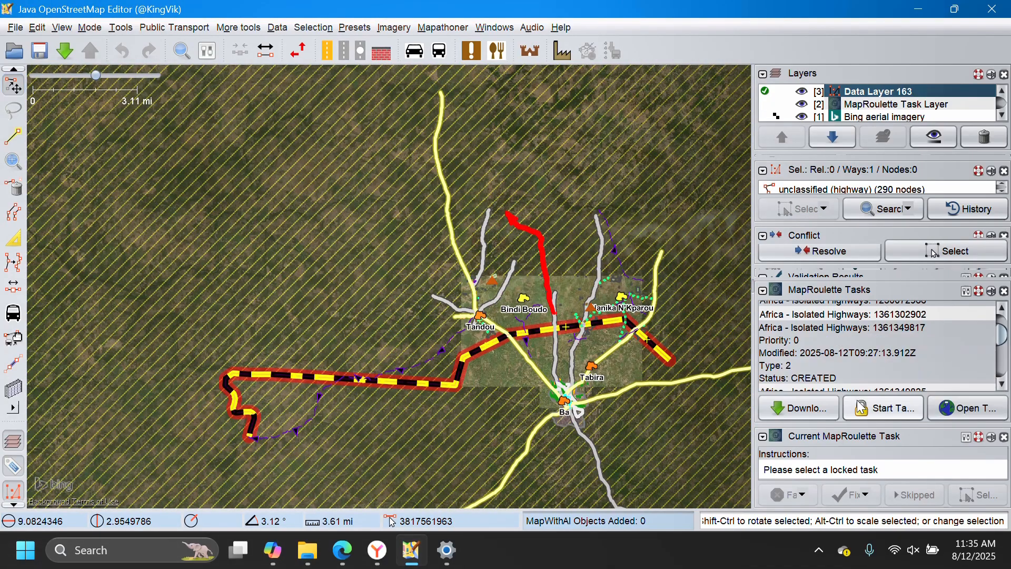
left_click(873, 414)
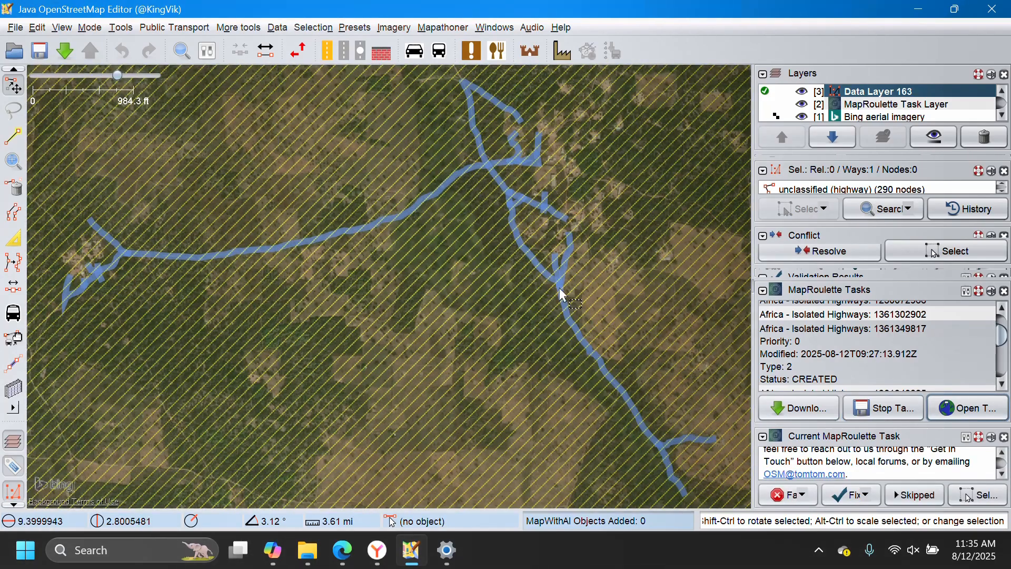
scroll(482, 239, "down", 2)
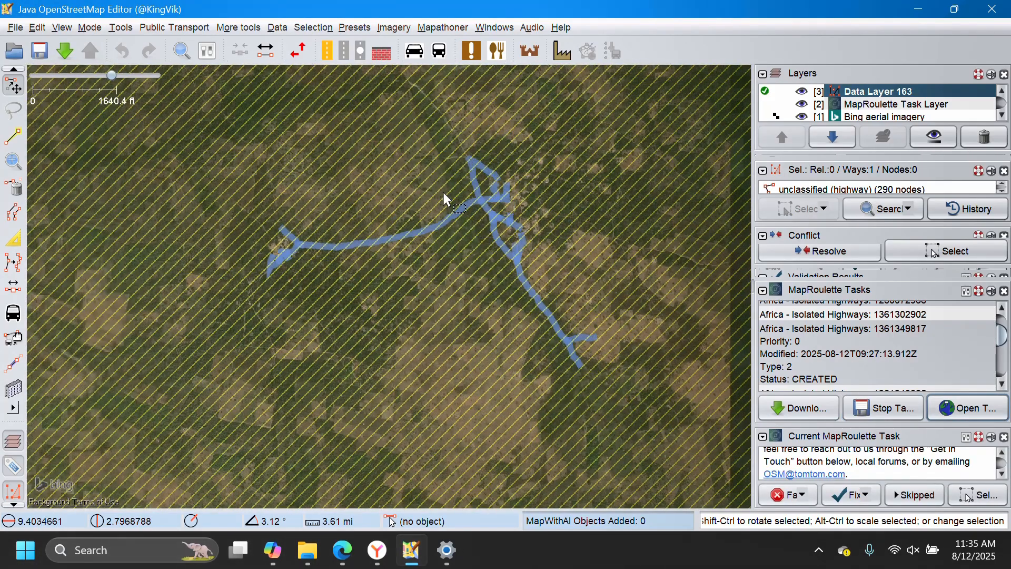
left_click(63, 50)
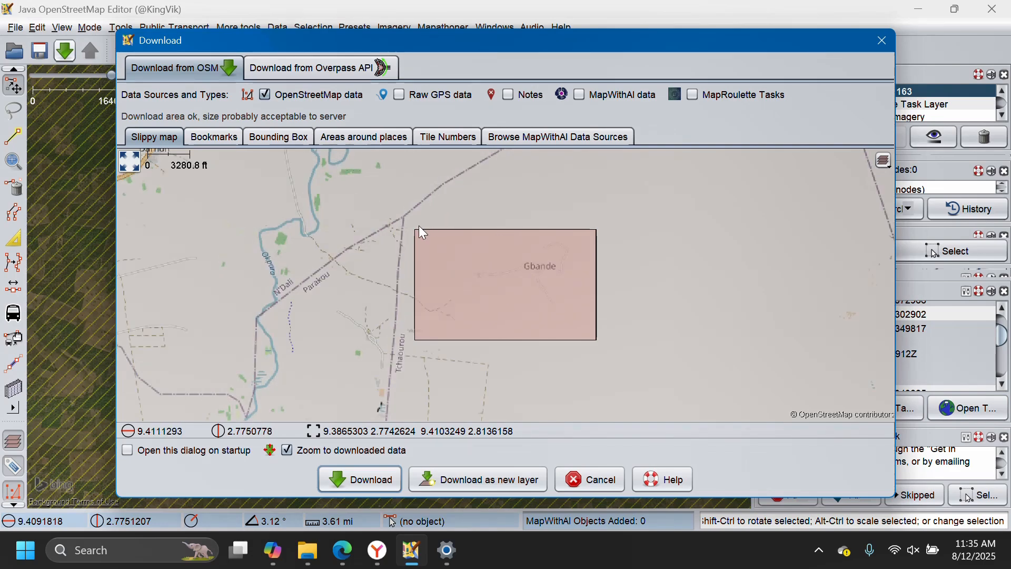
left_click(379, 477)
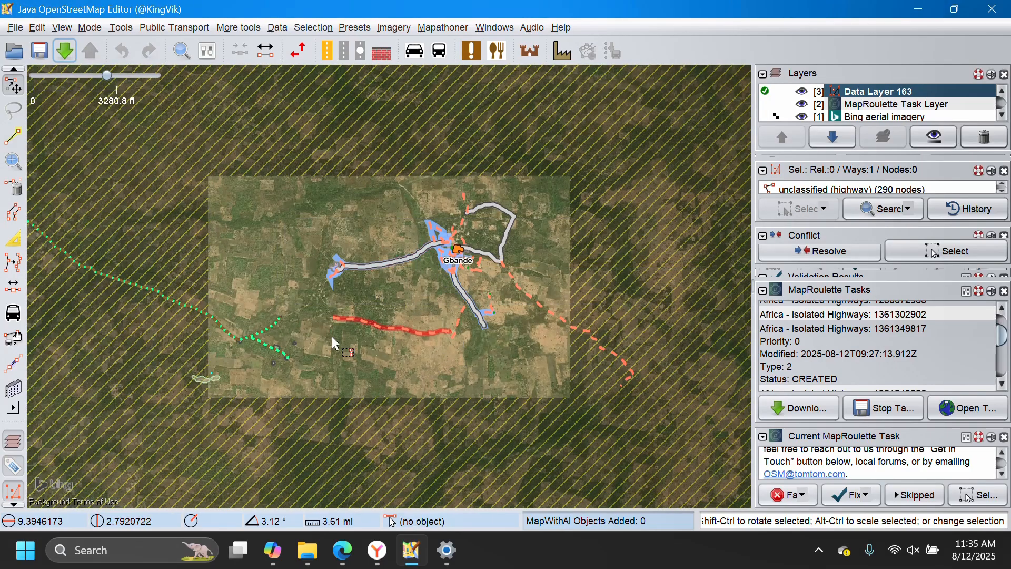
Extend the northeastern end of the existing track along the dirt road towards the settlement west of Gbande.
scroll(291, 313, "up", 3)
scroll(481, 129, "up", 5)
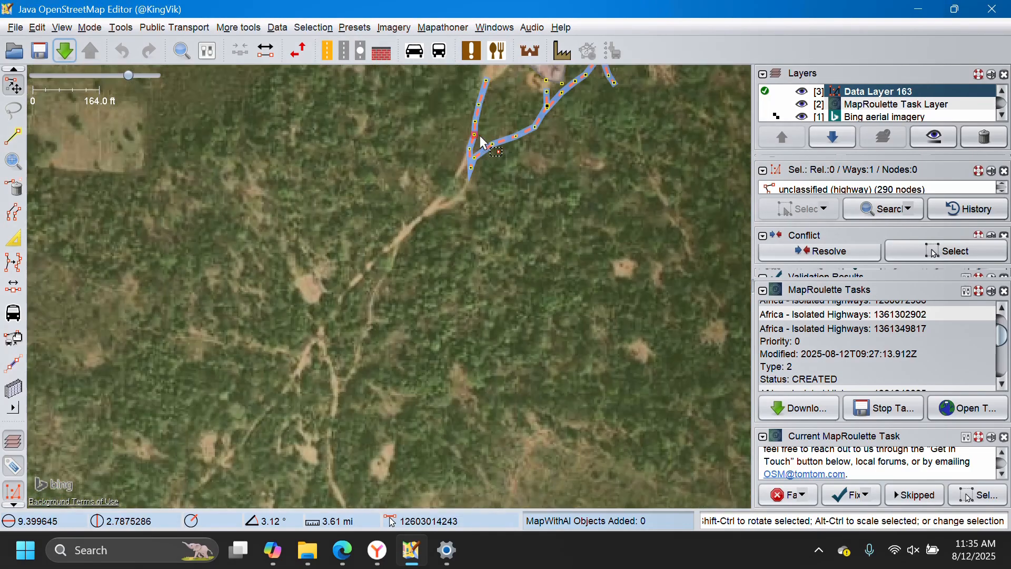
scroll(390, 234, "down", 6)
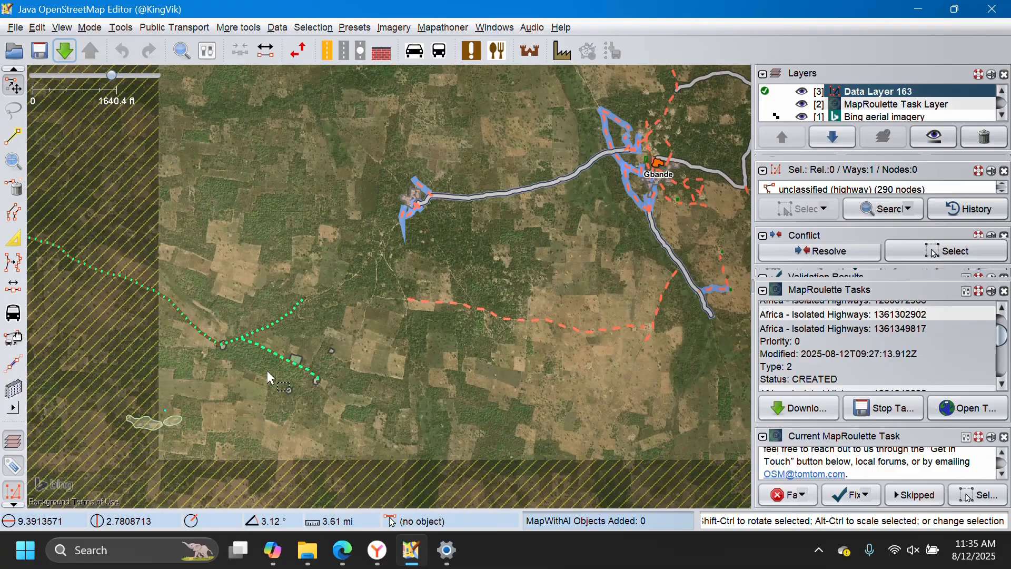
scroll(282, 304, "up", 4)
left_click(303, 278)
key("a")
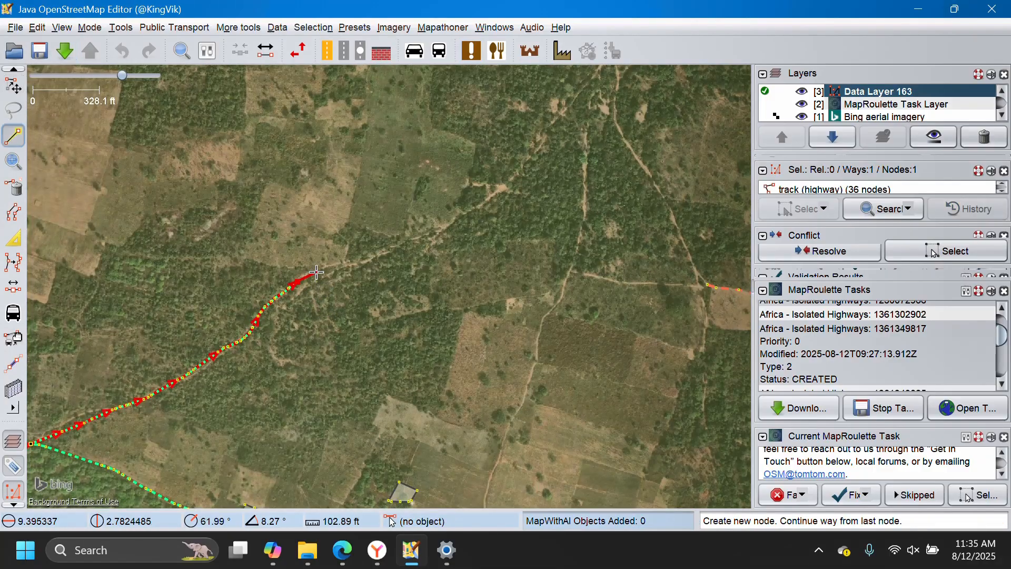
left_click(340, 265)
left_click(412, 241)
left_click(449, 224)
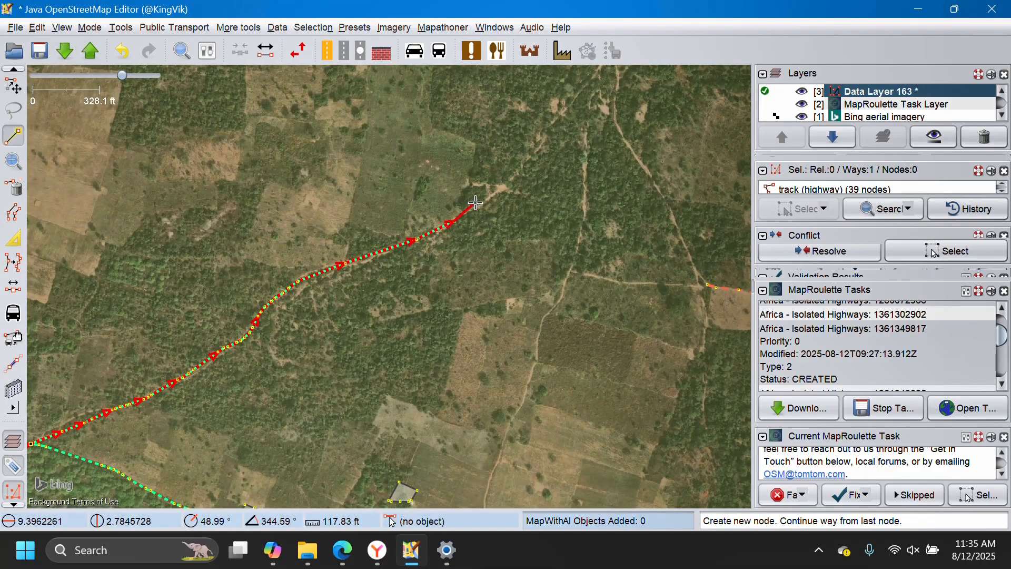
left_click(490, 194)
left_click(534, 159)
left_click(560, 116)
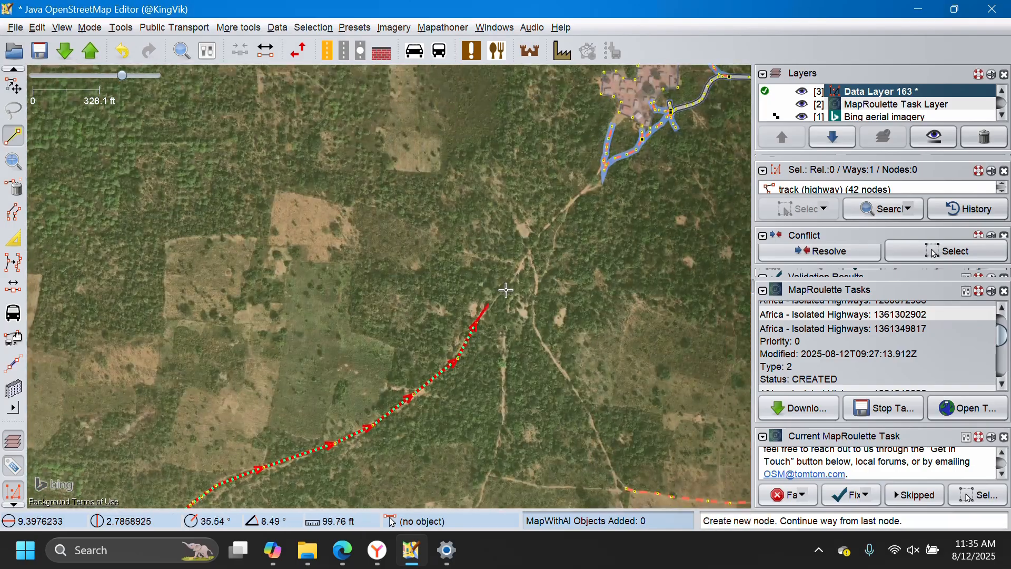
Continue the track northeast along the dirt road and connect it to the task path's node south of the settlement.
left_click(515, 267)
left_click(560, 210)
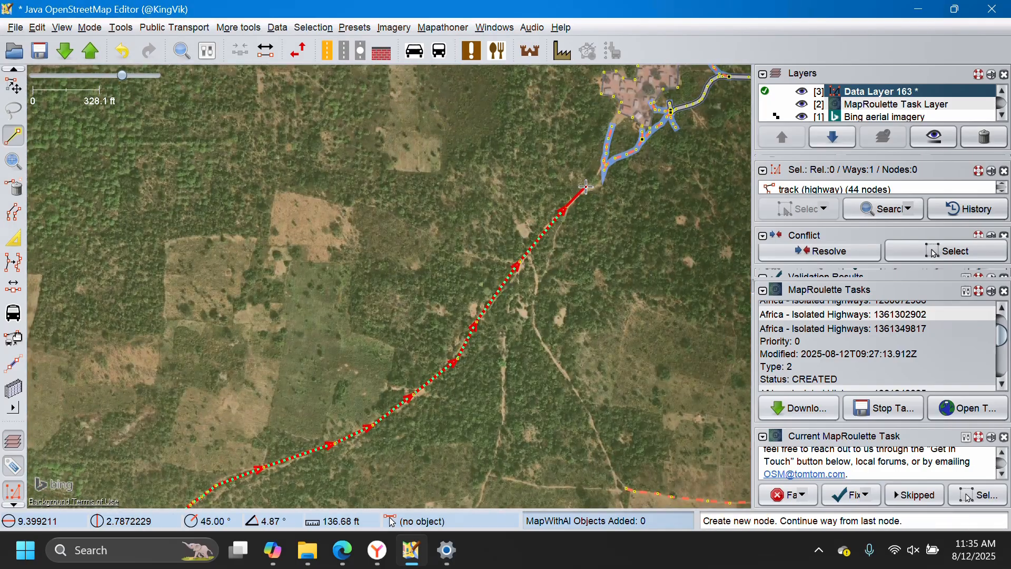
scroll(582, 194, "up", 2)
left_click(587, 189)
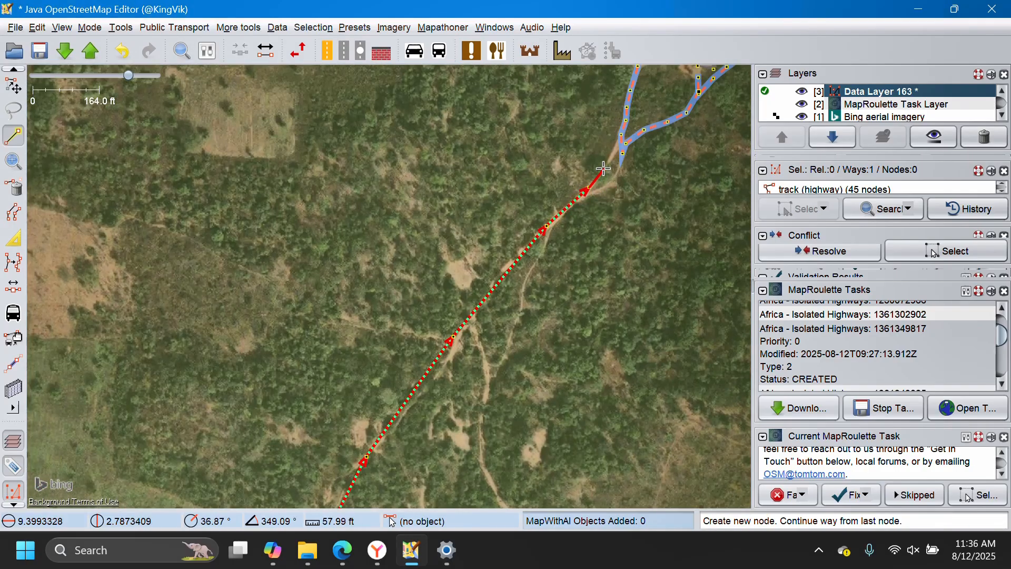
left_click(603, 169)
left_click(622, 136)
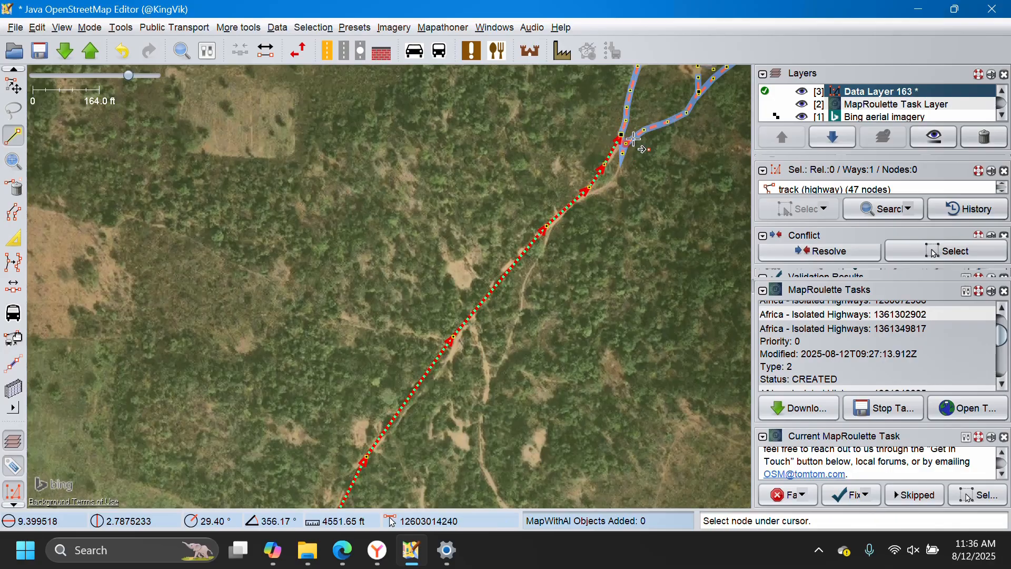
scroll(637, 142, "up", 3)
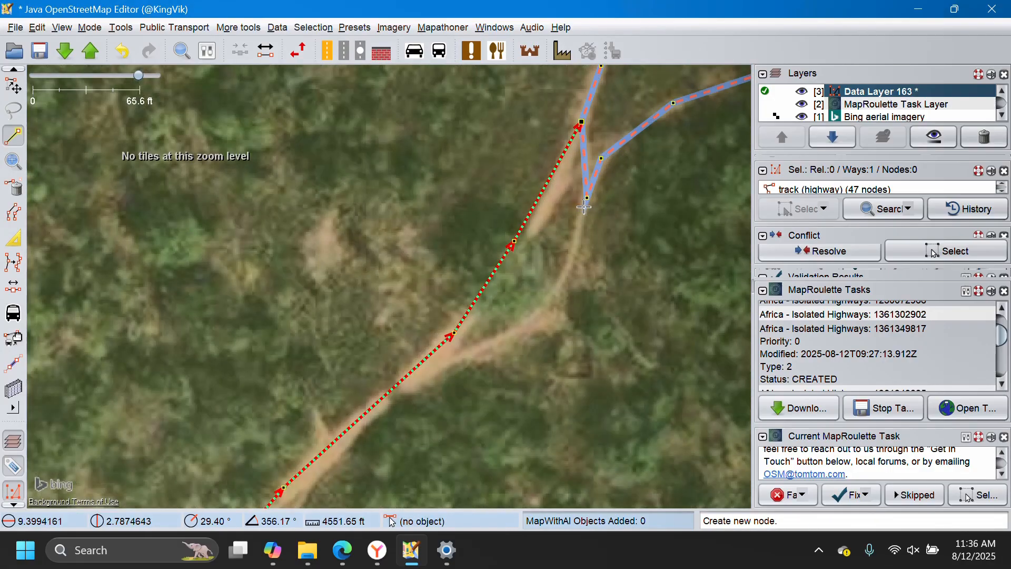
key("s")
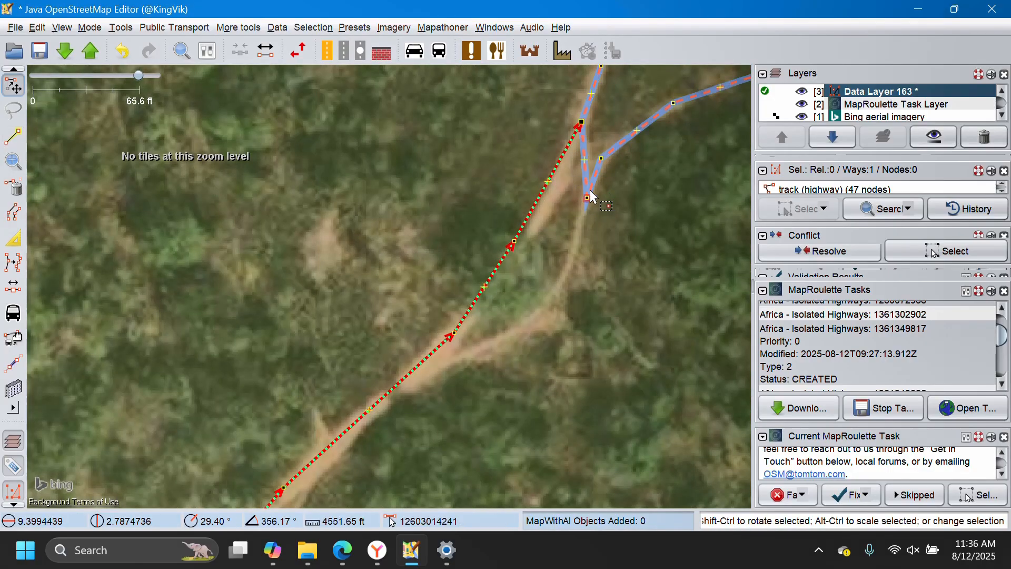
Move the task path's bend node north and shift its junction with the track southwest onto the dirt road south of the settlement.
left_click(588, 199)
left_click_drag(591, 204, 587, 158)
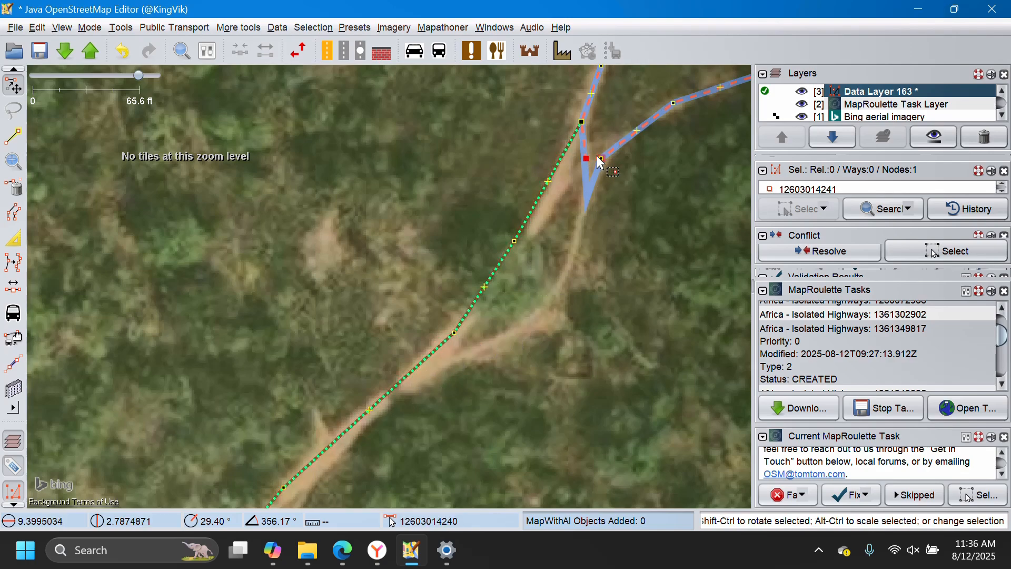
left_click_drag(582, 123, 562, 156)
left_click(577, 197)
scroll(447, 215, "down", 4)
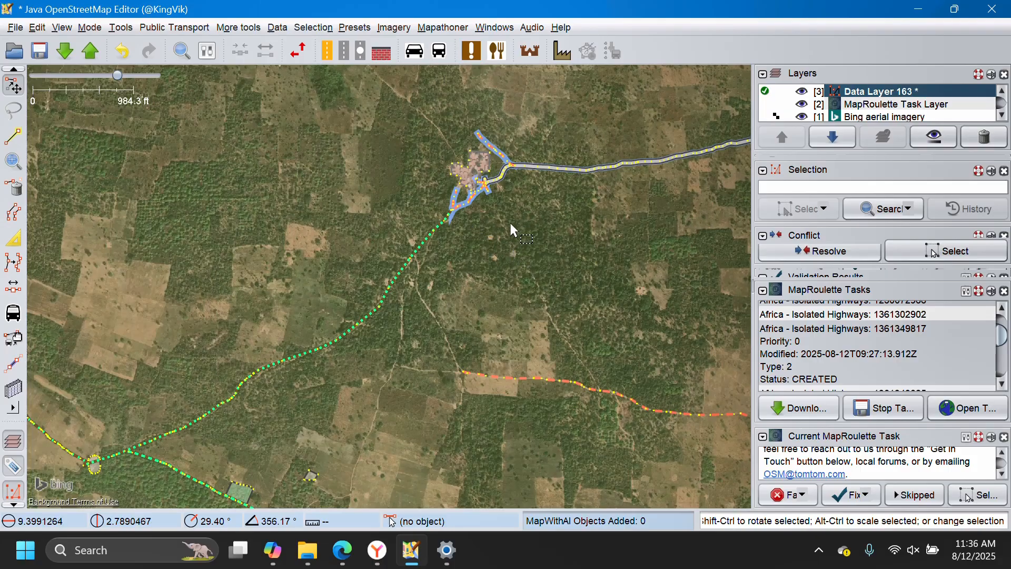
Extend the western end of the isolated path northwest along the dirt trail and connect it to the track south of the settlement.
left_click_drag(544, 267, 544, 156)
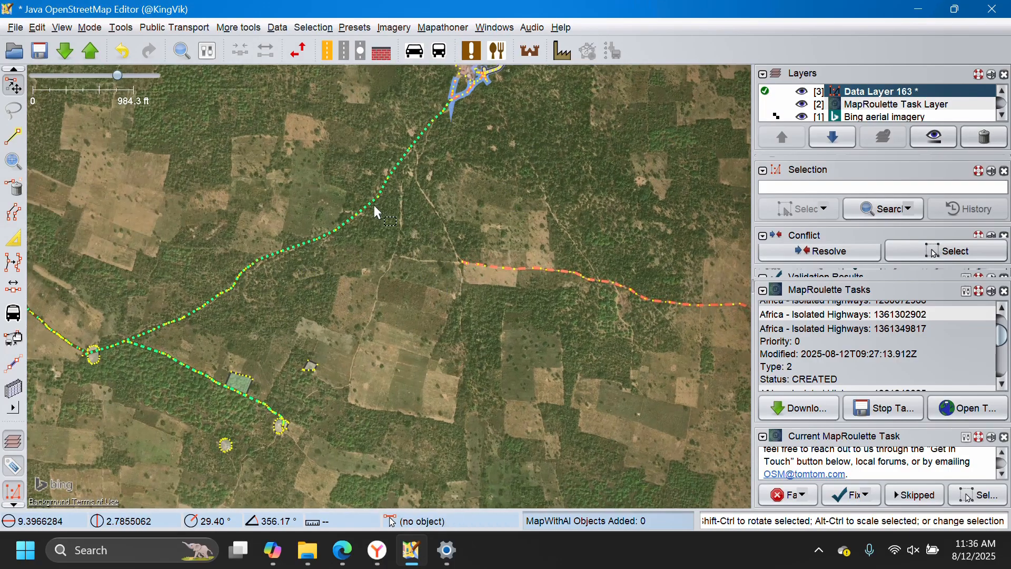
left_click(462, 262)
scroll(464, 265, "up", 2)
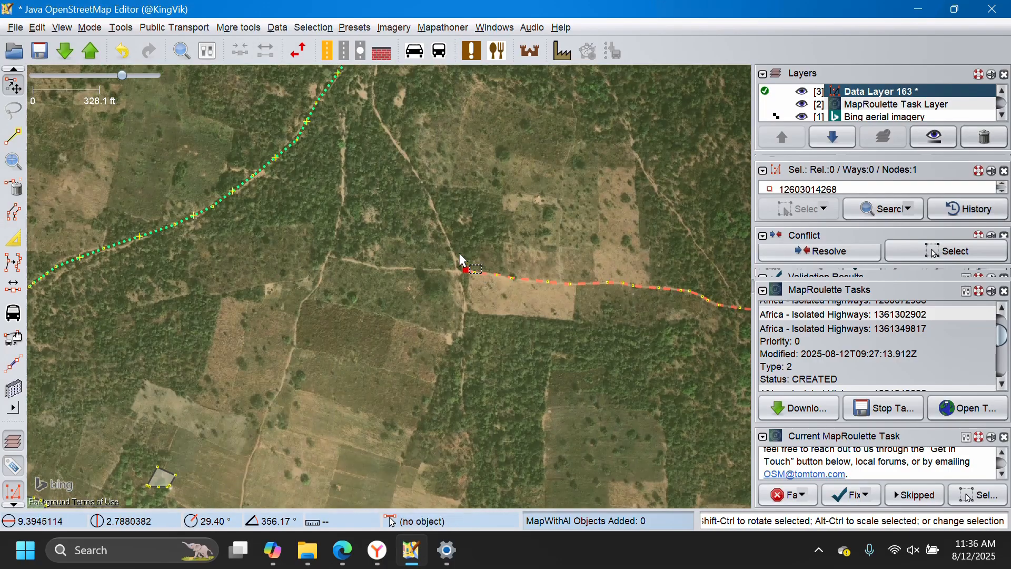
key("a")
left_click(432, 206)
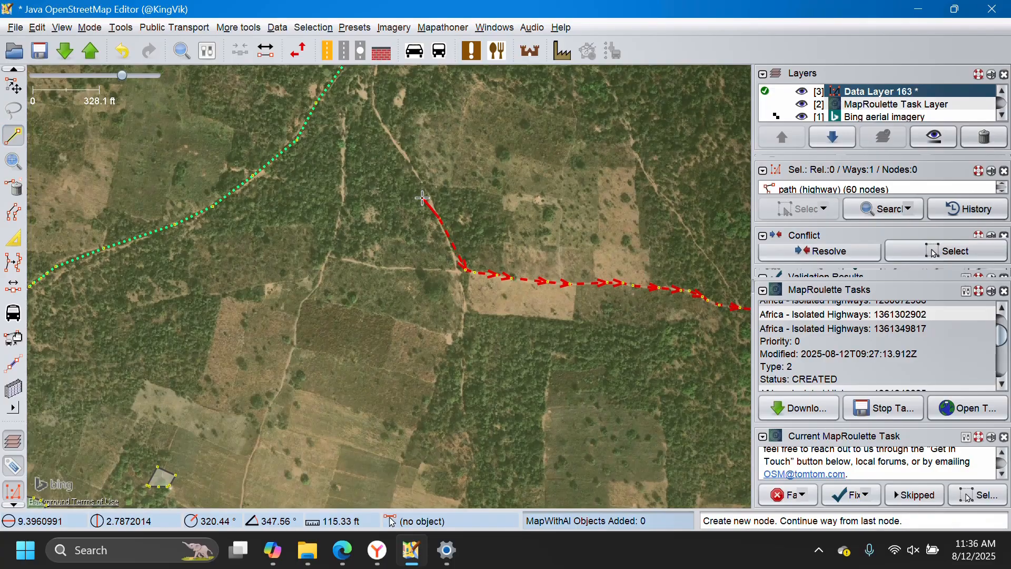
left_click(391, 134)
left_click_drag(390, 134, 429, 311)
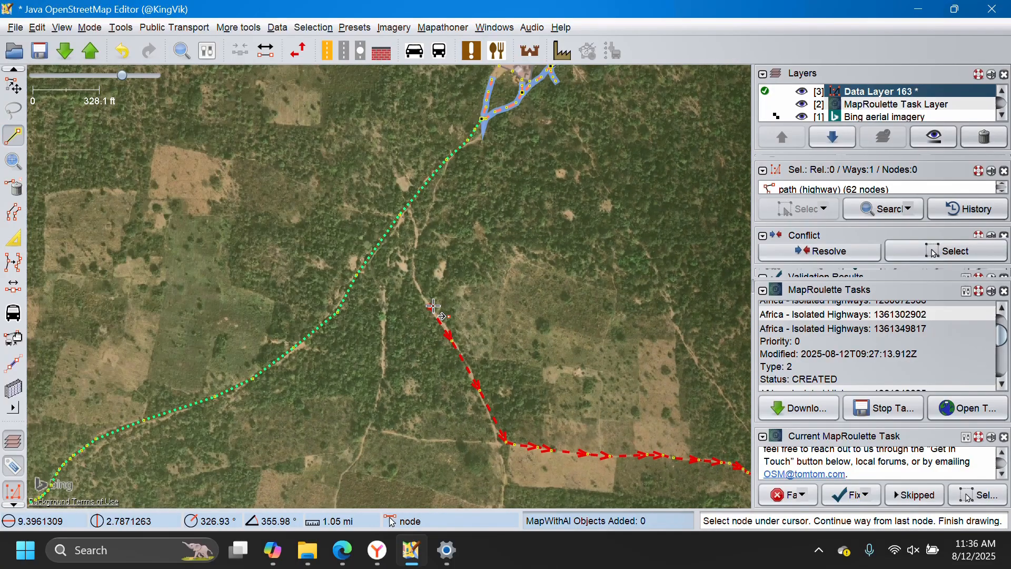
left_click(411, 265)
left_click(410, 233)
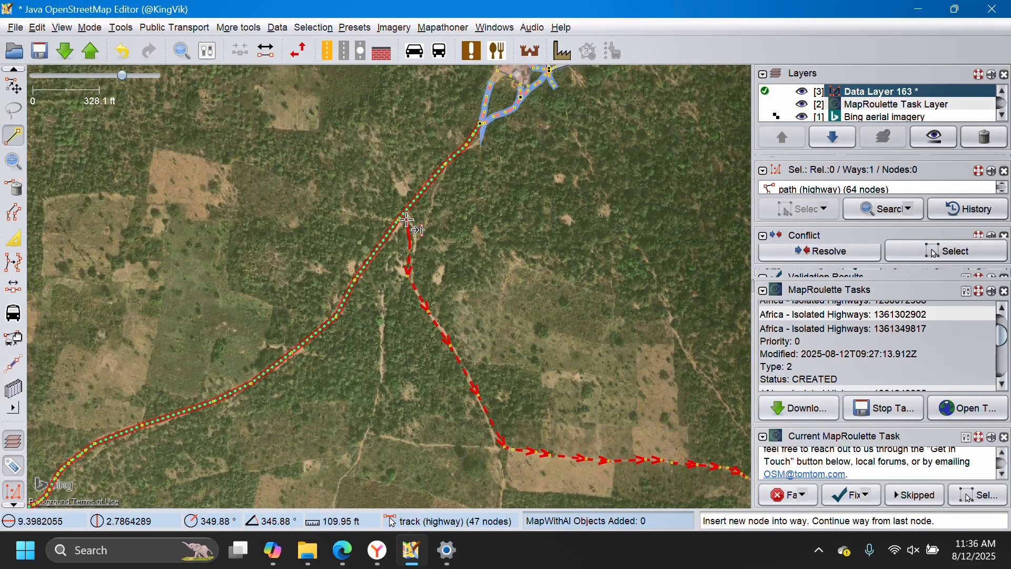
left_click(405, 218)
scroll(389, 204, "down", 2)
left_click_drag(427, 303, 402, 275)
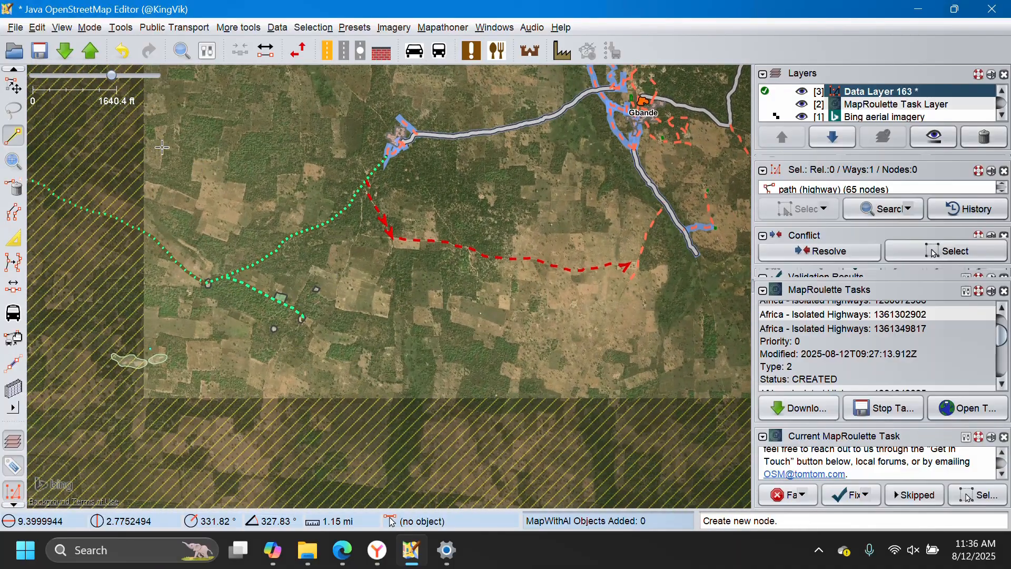
left_click(846, 498)
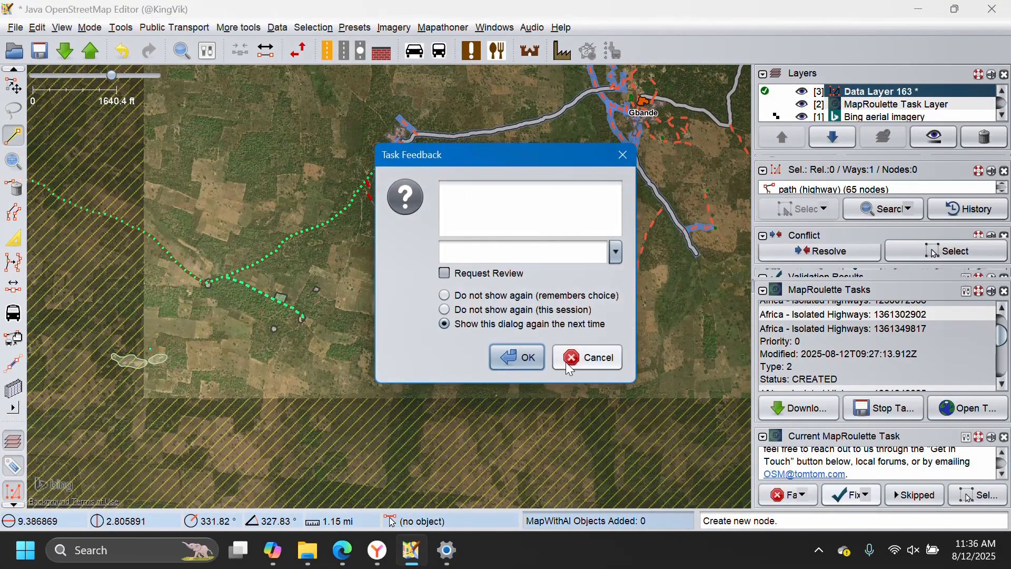
left_click(529, 369)
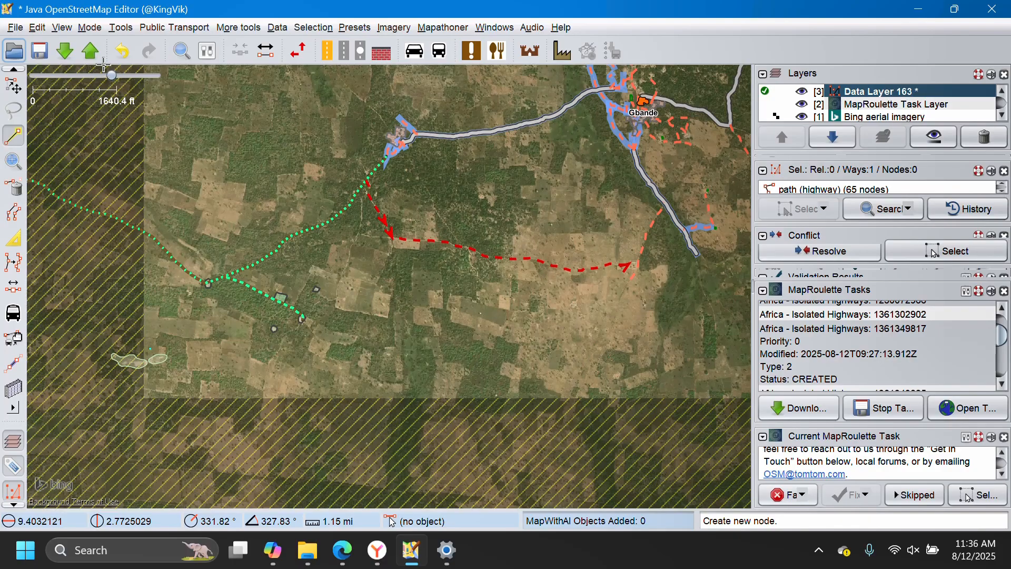
left_click(90, 52)
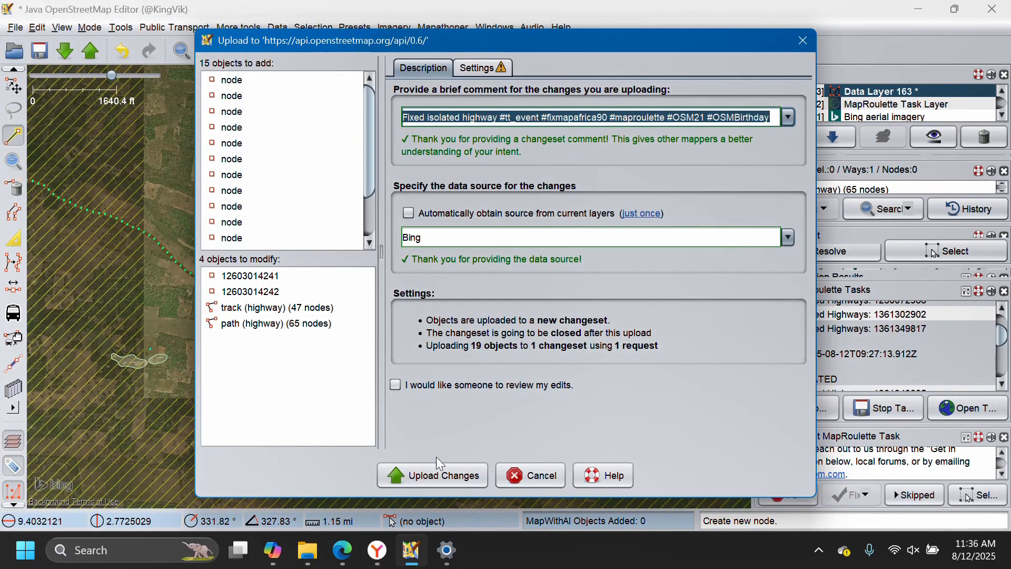
left_click(440, 474)
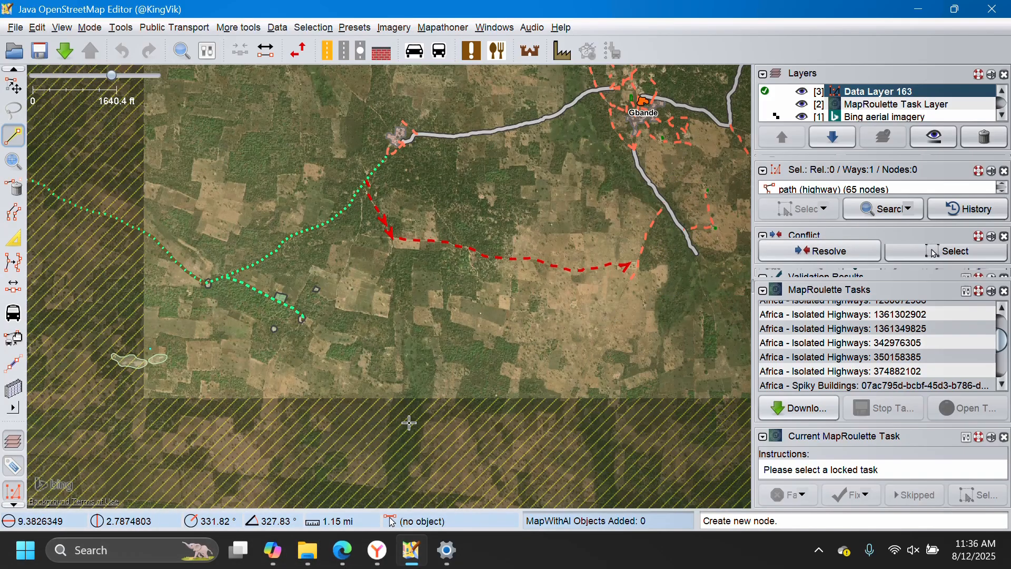
Switch to the MapRoulette task page in Microsoft Edge.
left_click(342, 551)
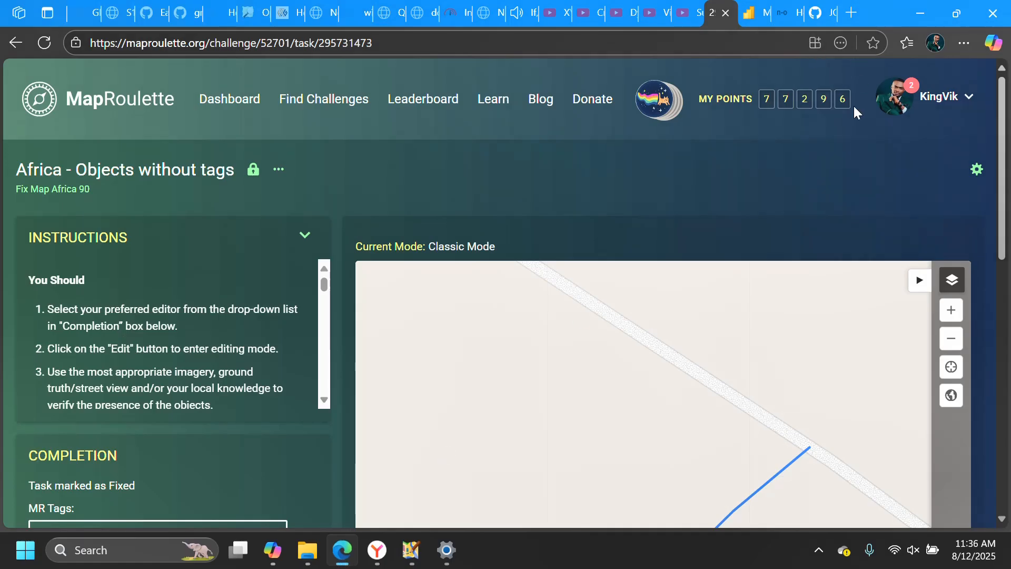